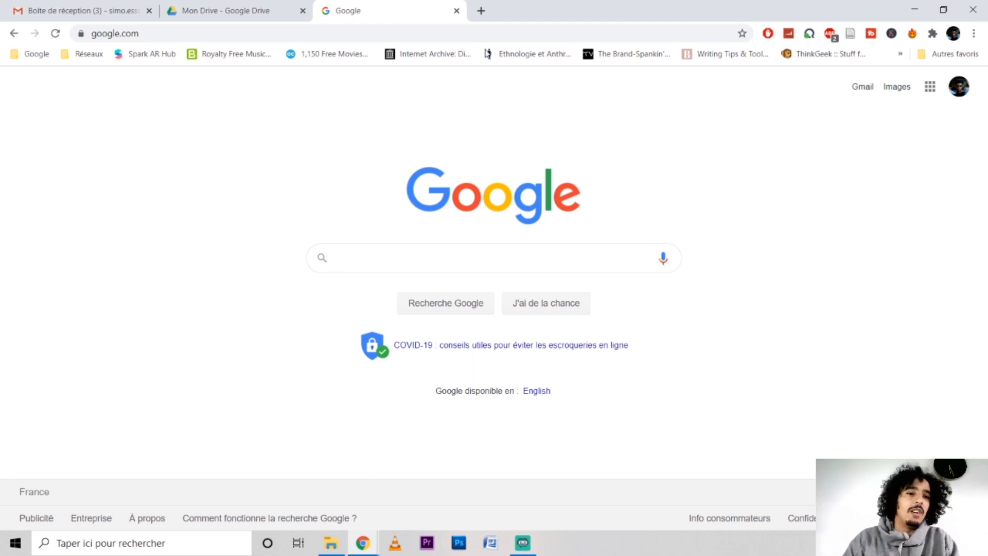
Step: Open Google Drive from the Gmail account and close the leftover Drive and Google search tabs
{"action": "left_click", "coordinate": [123, 4]}
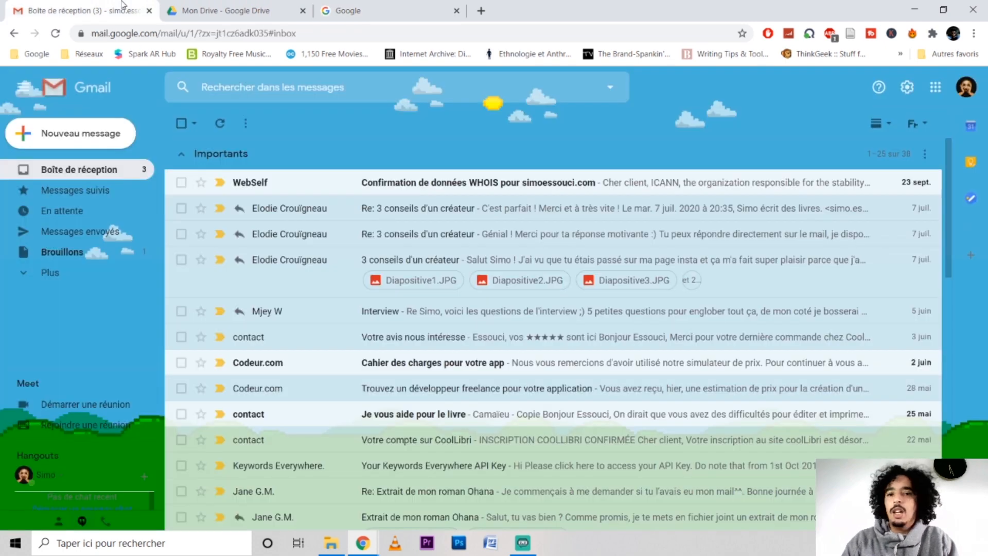
{"action": "left_click", "coordinate": [936, 87]}
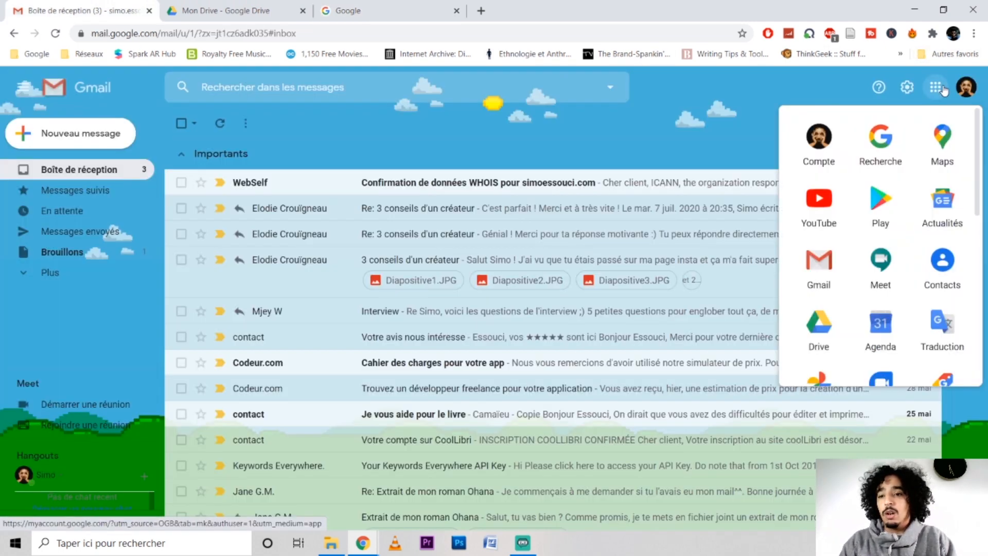
{"action": "left_click", "coordinate": [820, 324]}
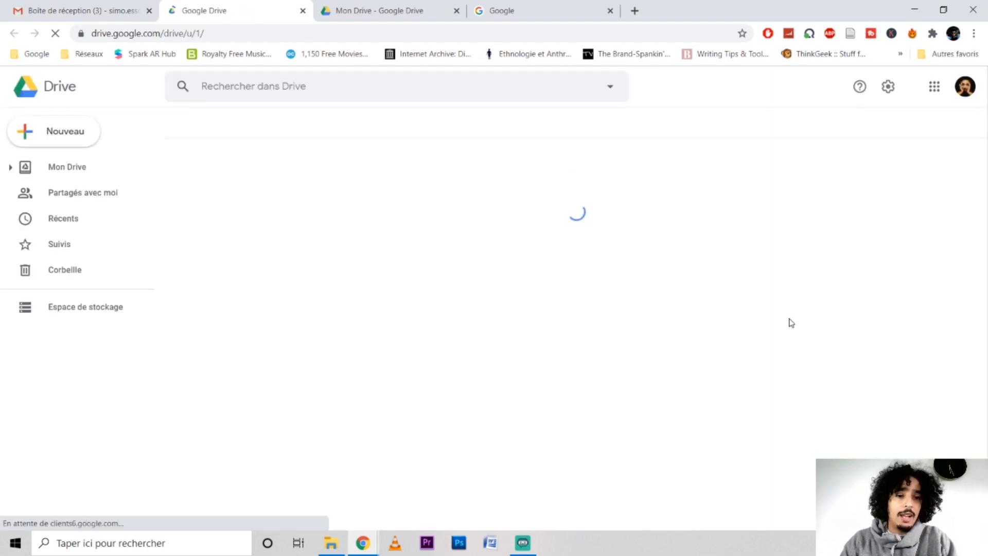
{"action": "left_click", "coordinate": [456, 10]}
{"action": "left_click", "coordinate": [457, 11]}
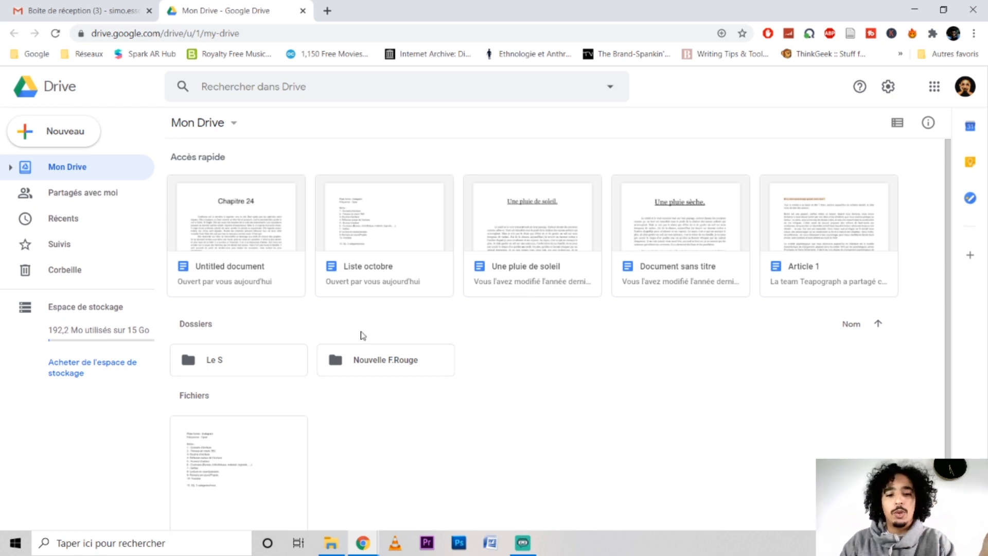
Step: Open the Le S folder in Drive and look through its chapter documents
{"action": "double_click", "coordinate": [223, 361]}
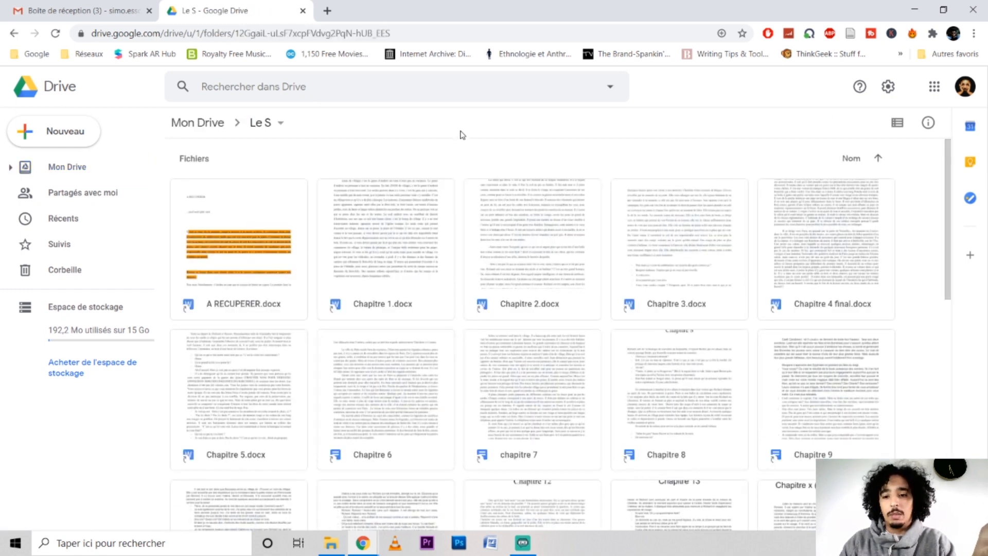
{"action": "scroll", "coordinate": [538, 223], "scroll_direction": "down", "scroll_amount": 4}
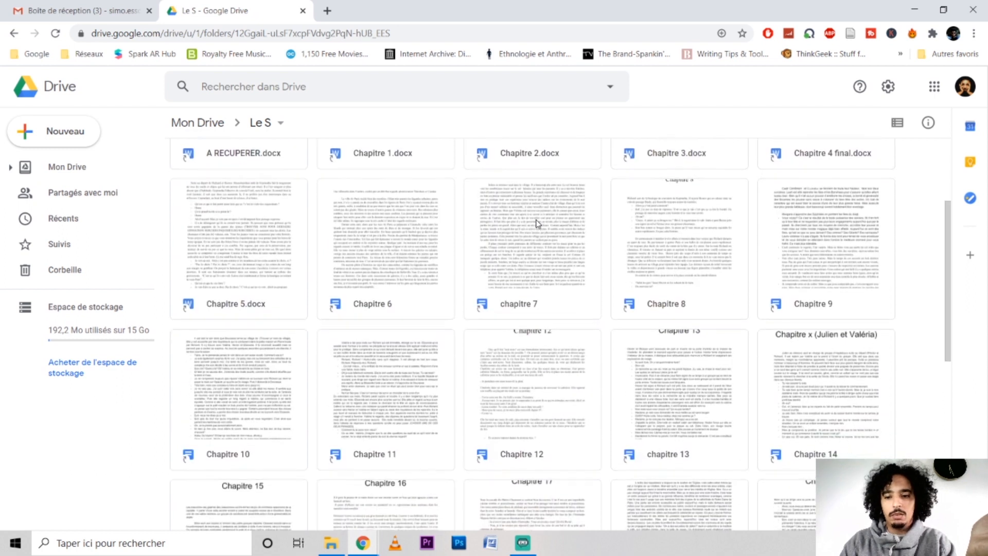
{"action": "scroll", "coordinate": [621, 323], "scroll_direction": "down", "scroll_amount": 6}
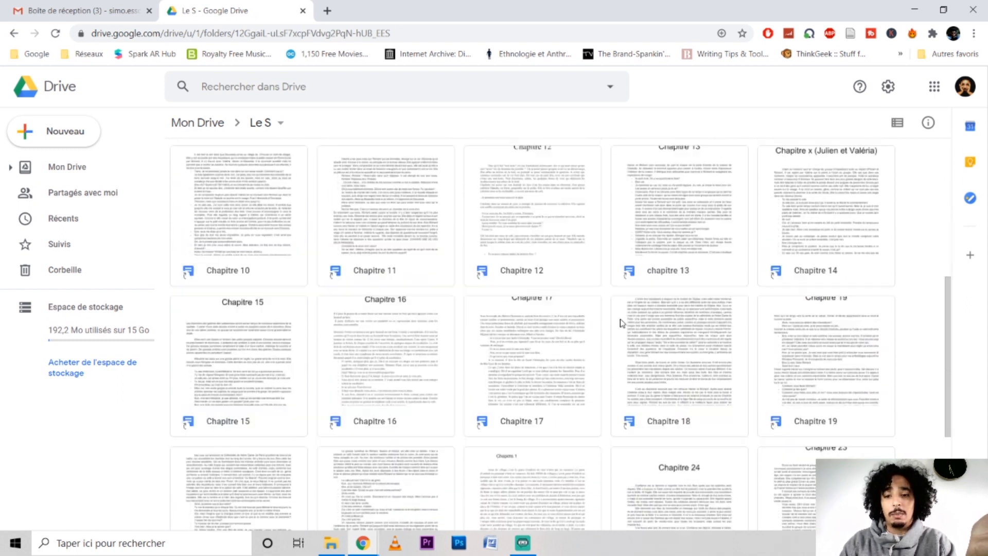
{"action": "scroll", "coordinate": [621, 323], "scroll_direction": "down", "scroll_amount": 1}
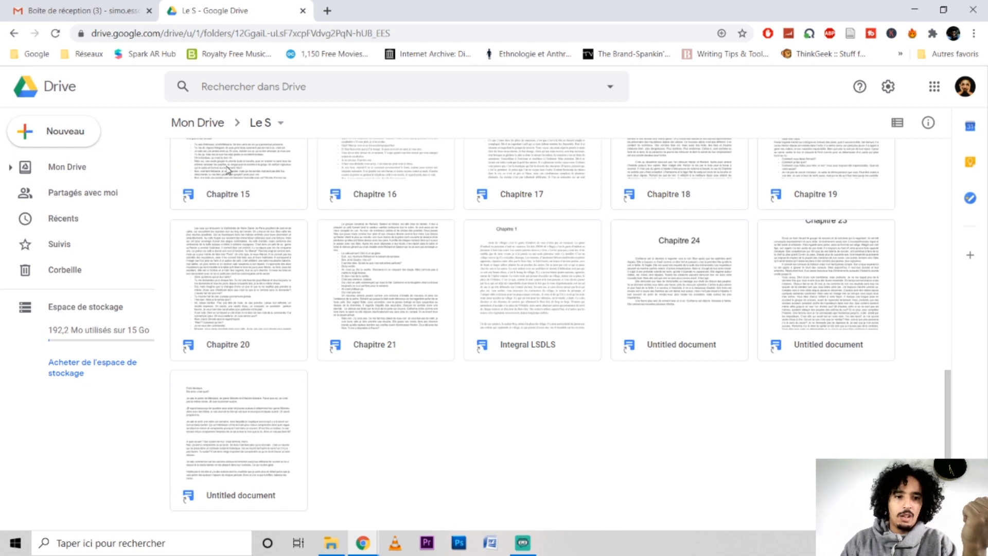
{"action": "scroll", "coordinate": [252, 221], "scroll_direction": "up", "scroll_amount": 10}
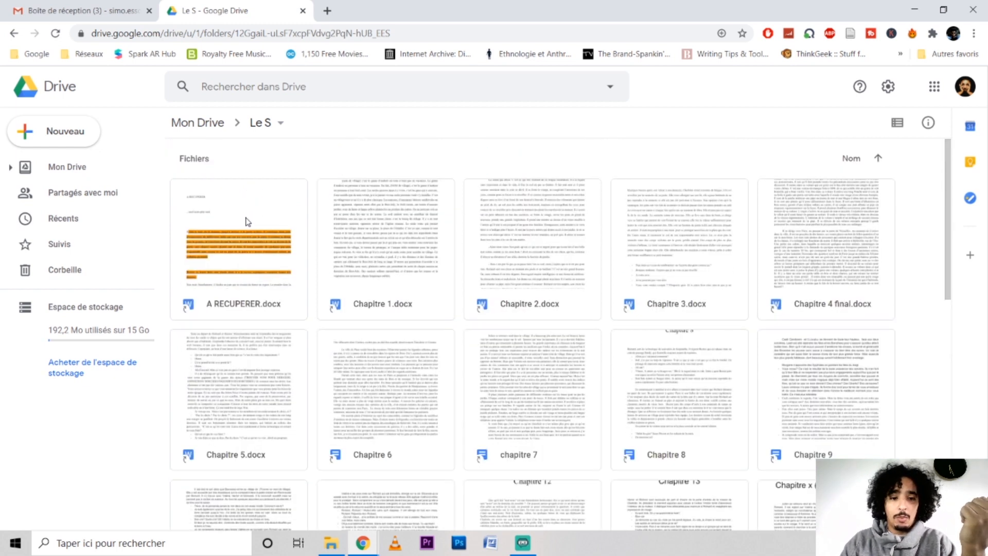
{"action": "scroll", "coordinate": [247, 221], "scroll_direction": "down", "scroll_amount": 10}
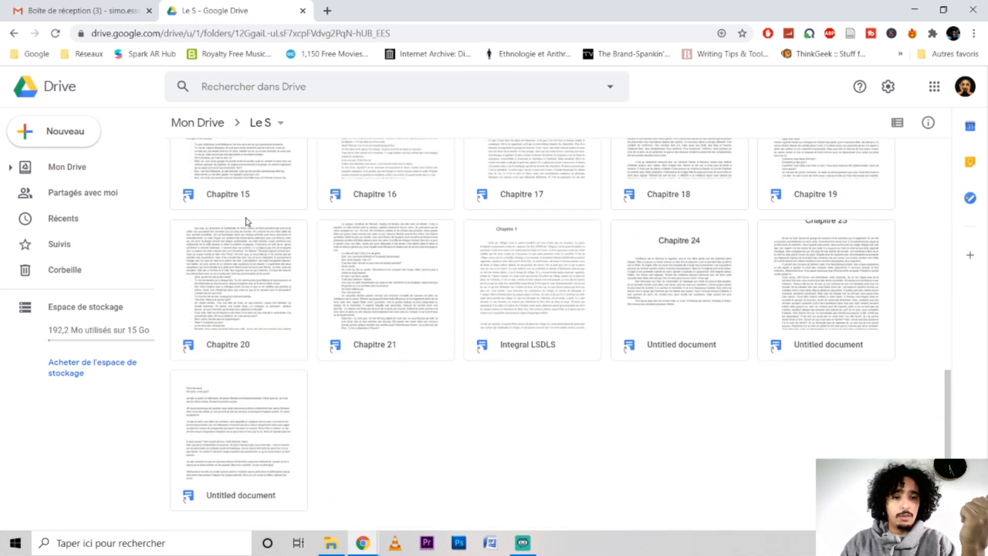
{"action": "left_click", "coordinate": [117, 11]}
{"action": "left_click", "coordinate": [206, 10]}
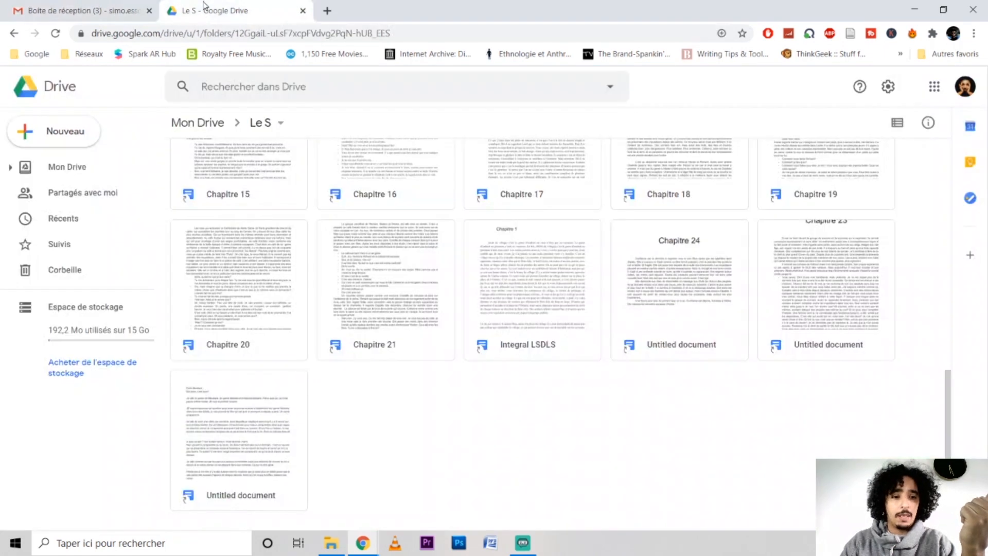
Step: Return to Mon Drive, create a blank Google Docs document and dismiss the Citations tip
{"action": "left_click", "coordinate": [200, 122]}
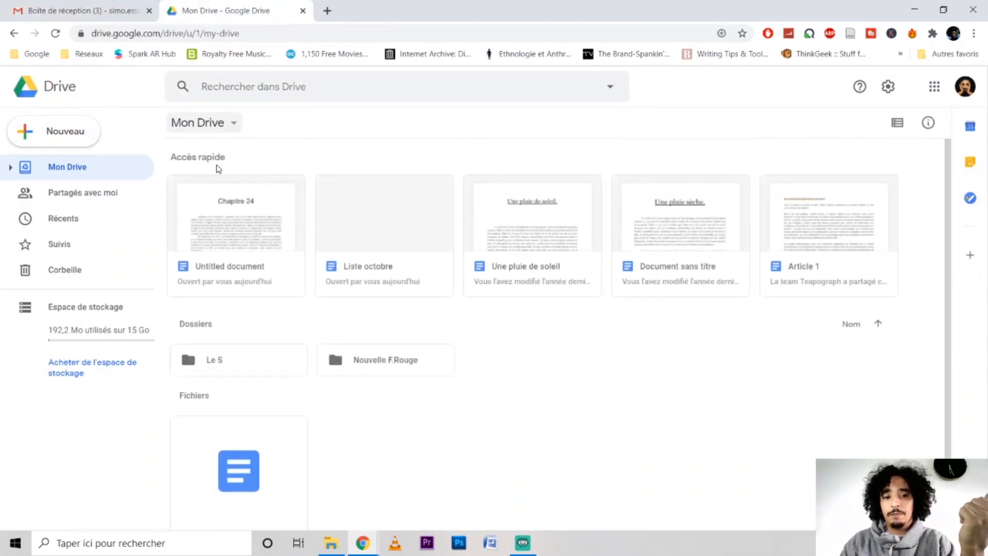
{"action": "left_click", "coordinate": [69, 133]}
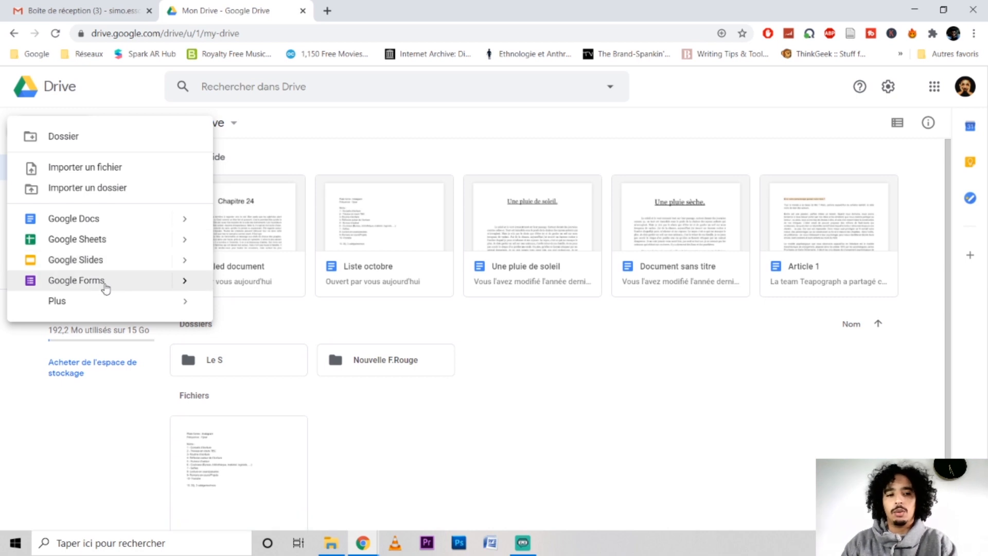
{"action": "left_click", "coordinate": [90, 217]}
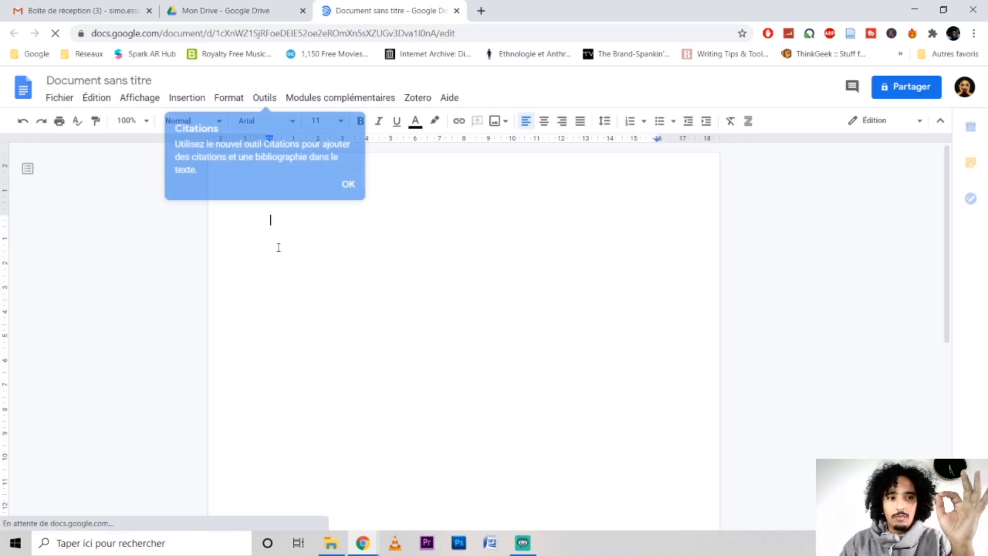
{"action": "left_click", "coordinate": [348, 186]}
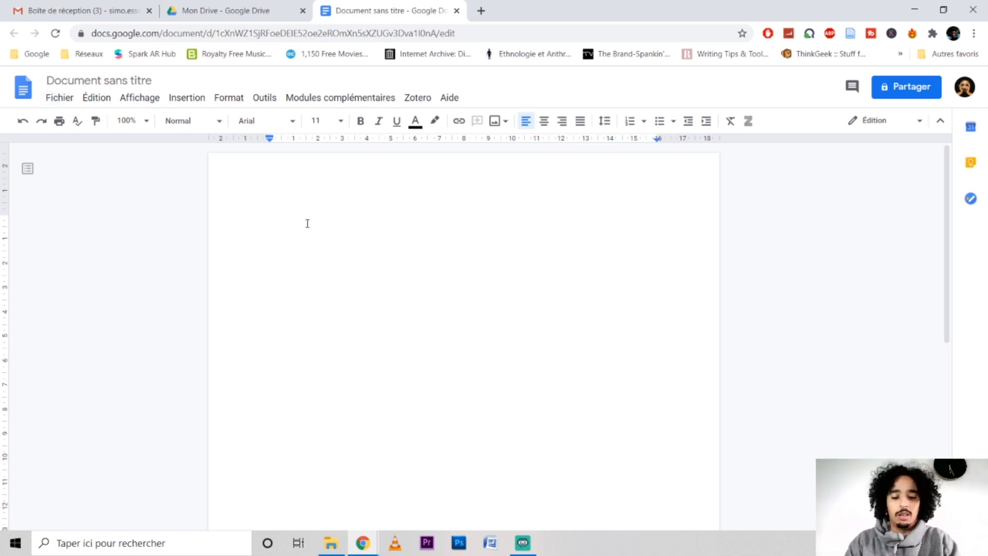
Step: Enter "vidéo logiciel" as the first line of the blank document
{"action": "type", "text": "vid"}
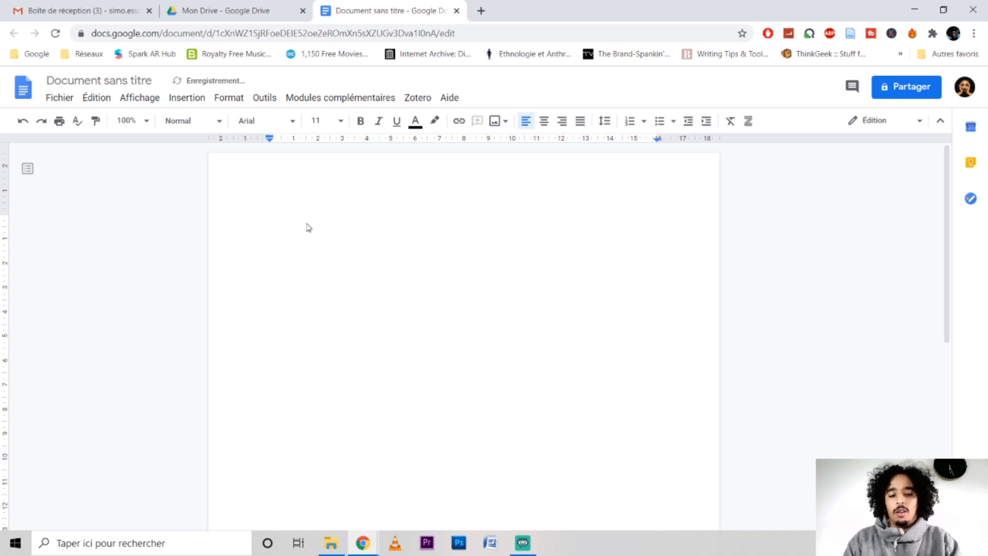
{"action": "type", "text": "éo logicil"}
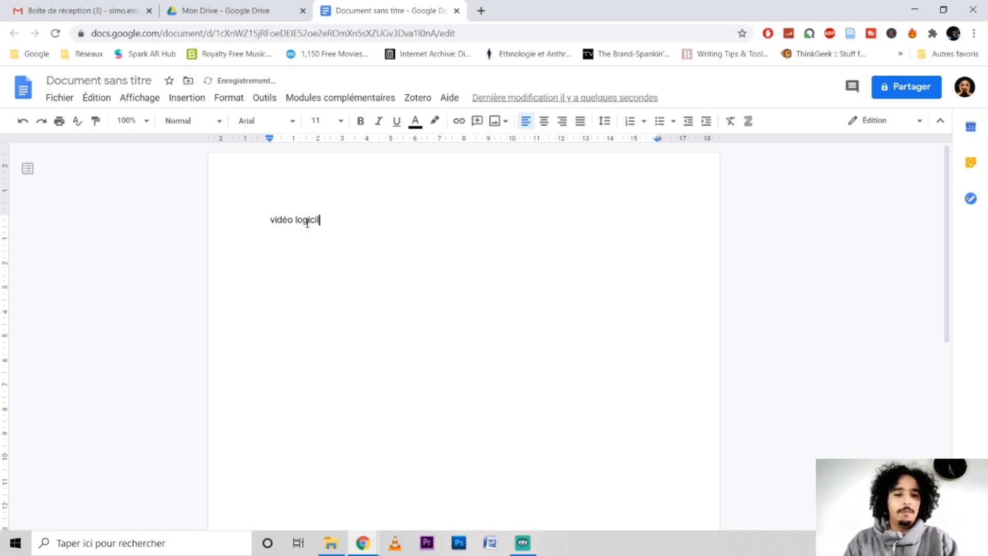
{"action": "key", "text": "BackSpace"}
{"action": "type", "text": "em"}
{"action": "key", "text": "BackSpace"}
{"action": "type", "text": "l"}
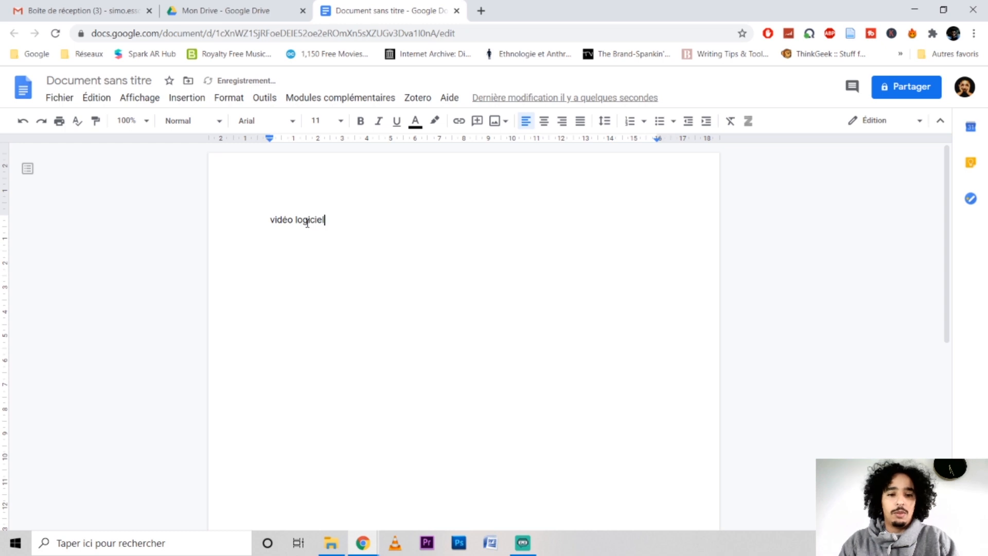
Step: Capitalise the first letter of the line so that it reads "Vidéo logiciel"
{"action": "double_click", "coordinate": [308, 221]}
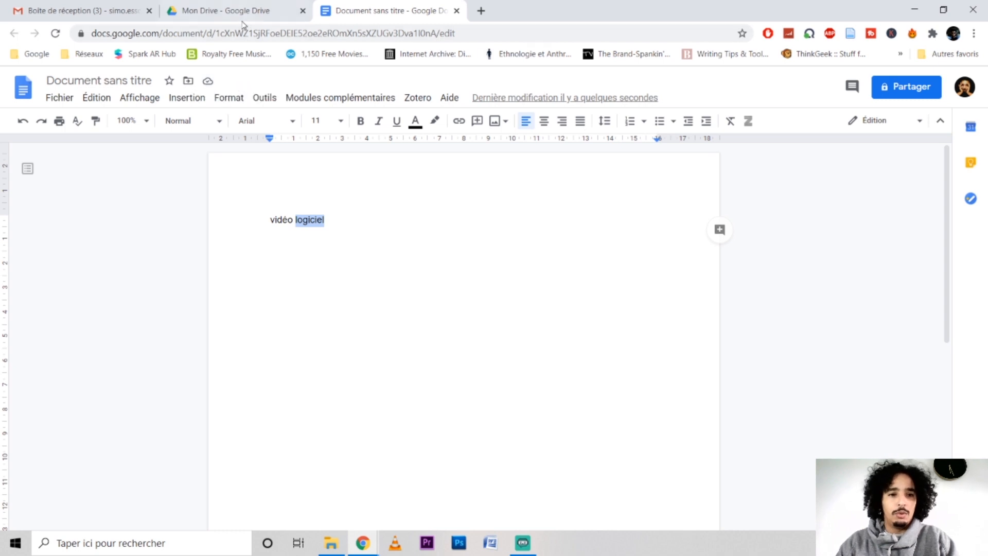
{"action": "left_click", "coordinate": [271, 220]}
{"action": "double_click", "coordinate": [270, 220]}
{"action": "key", "text": "Right"}
{"action": "key", "text": "Delete"}
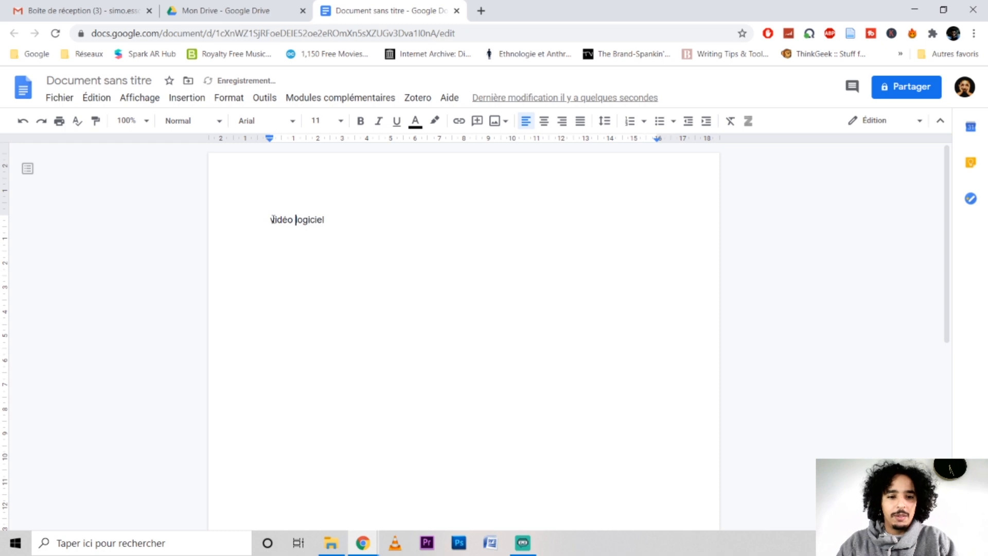
{"action": "left_click", "coordinate": [277, 220]}
{"action": "key", "text": "BackSpace"}
{"action": "type", "text": "V"}
Step: Centre the "Vidéo logiciel" title and start a justified paragraph four lines below it
{"action": "triple_click", "coordinate": [299, 220]}
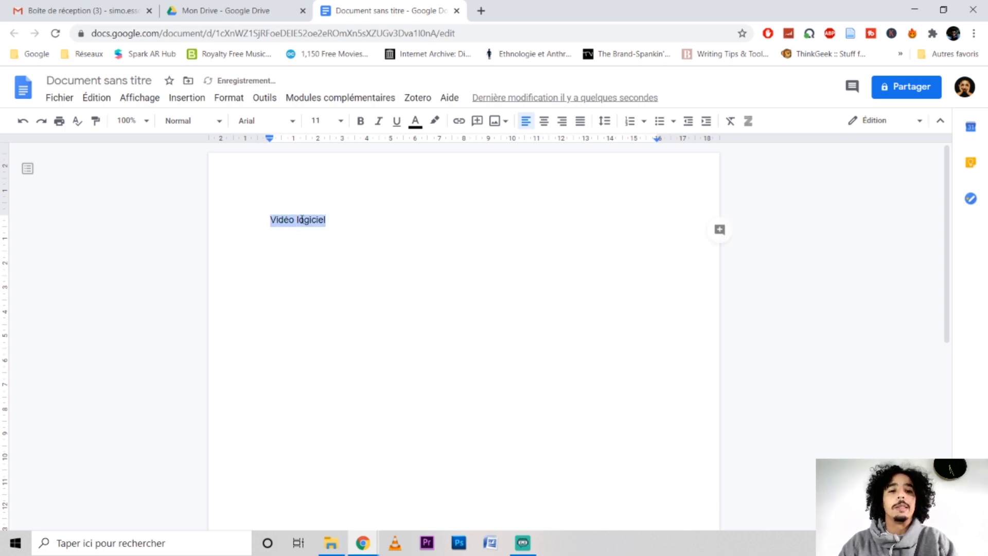
{"action": "left_click", "coordinate": [544, 122]}
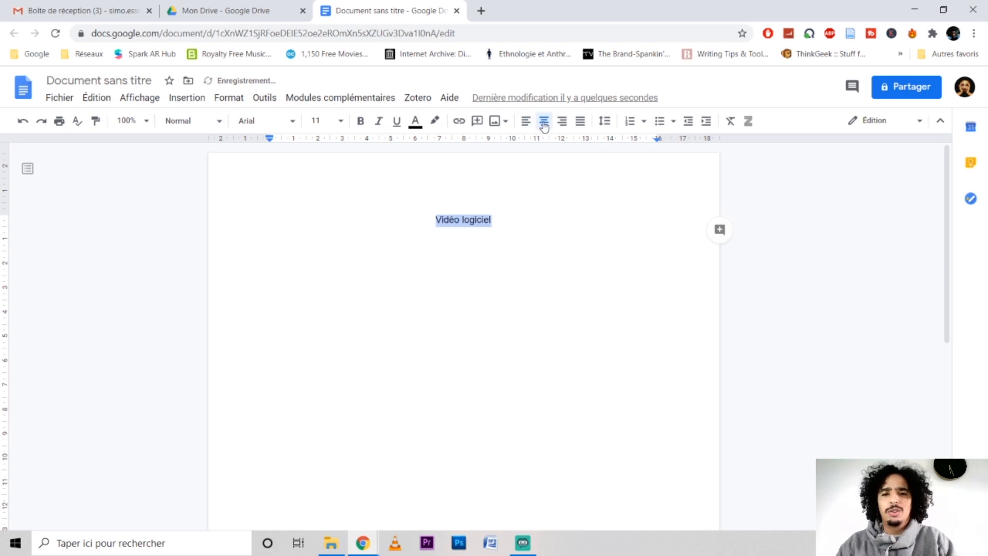
{"action": "left_click", "coordinate": [514, 219]}
{"action": "key", "text": "Return"}
{"action": "key", "text": "Return"}
{"action": "key", "text": "Return"}
{"action": "key", "text": "Return"}
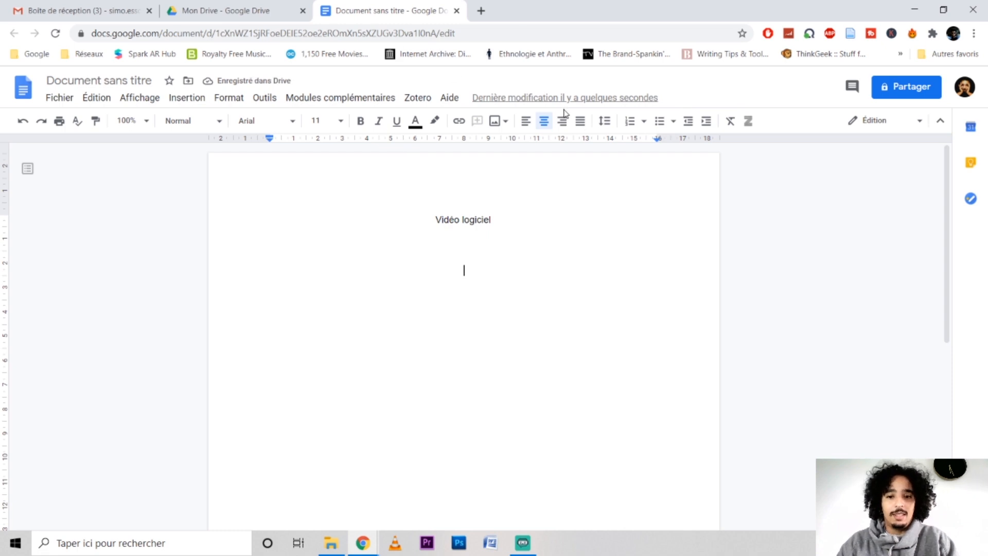
{"action": "left_click", "coordinate": [580, 120]}
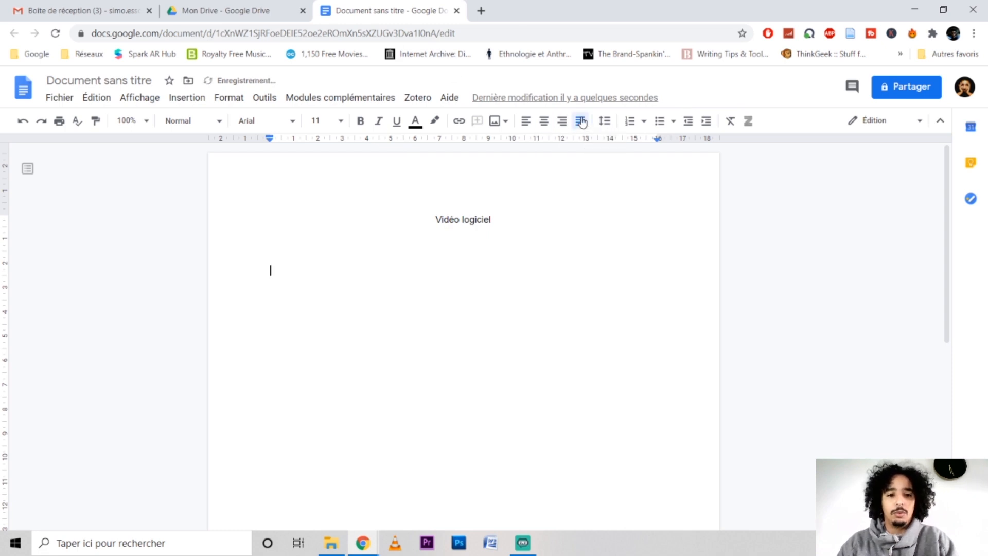
Step: Examine the document's file commands, including the e-mail, download format, version history and language options
{"action": "left_click", "coordinate": [55, 99]}
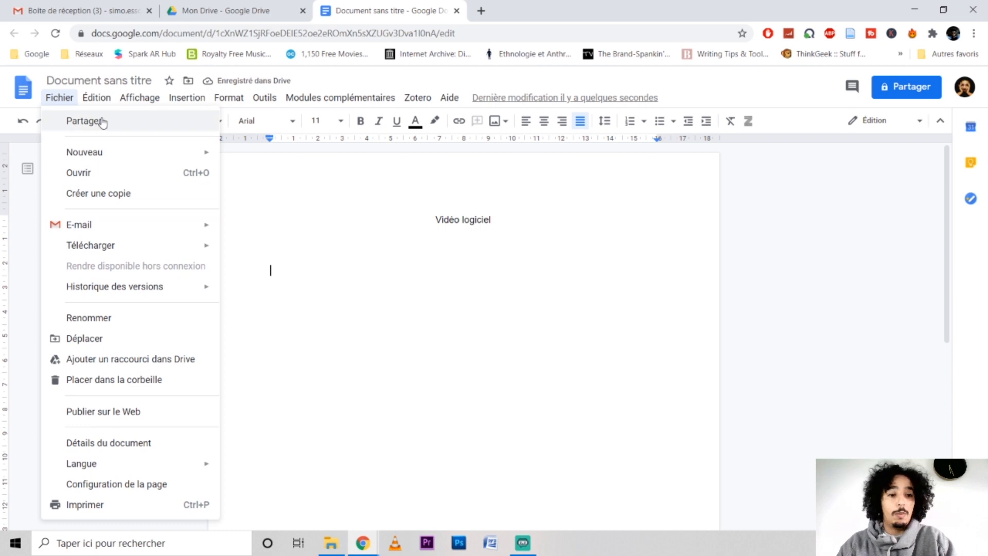
{"action": "mouse_move", "coordinate": [119, 161]}
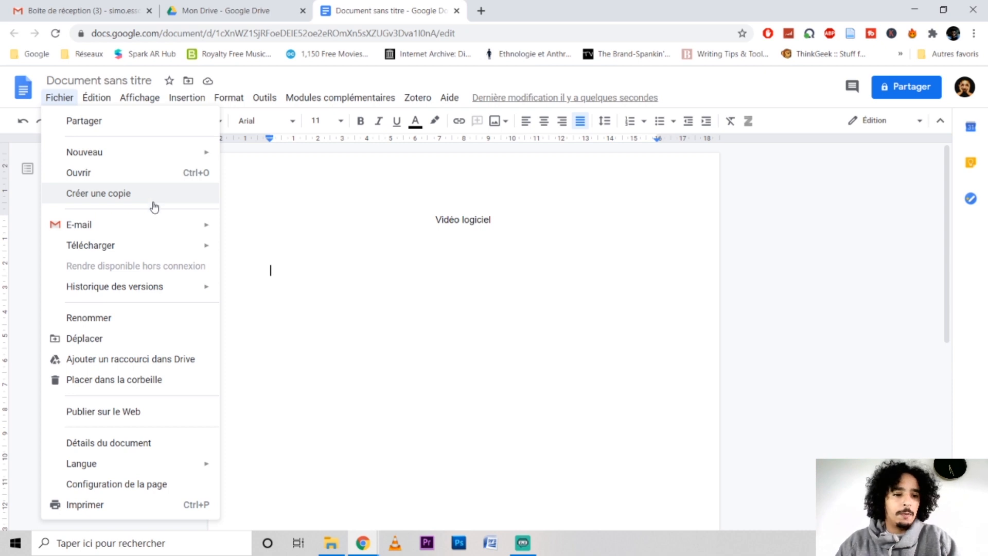
{"action": "mouse_move", "coordinate": [167, 228]}
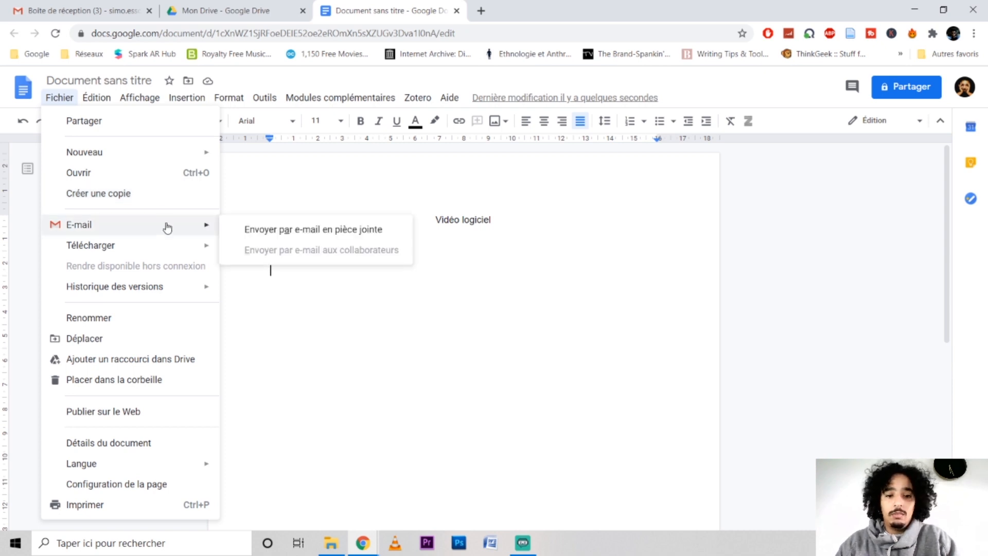
{"action": "mouse_move", "coordinate": [176, 247]}
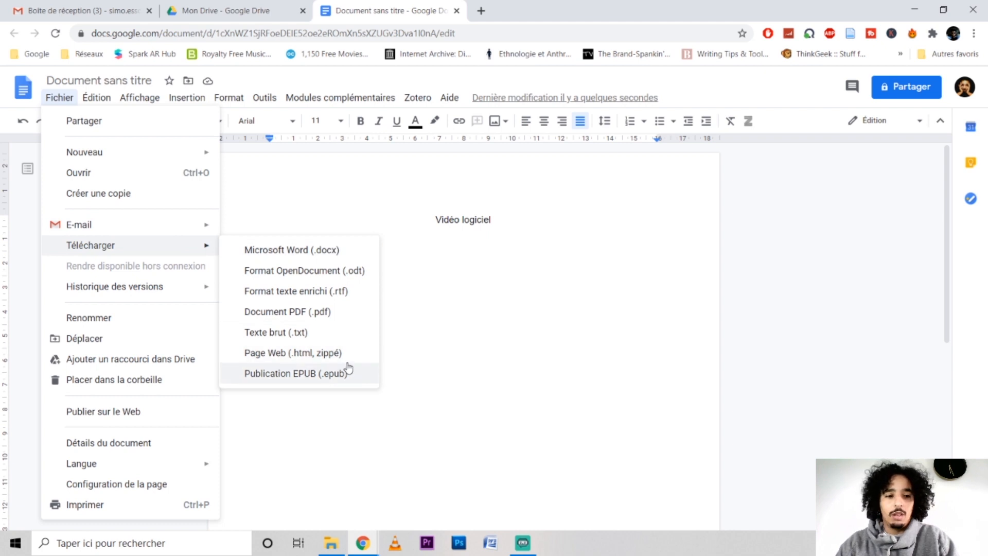
{"action": "mouse_move", "coordinate": [176, 292]}
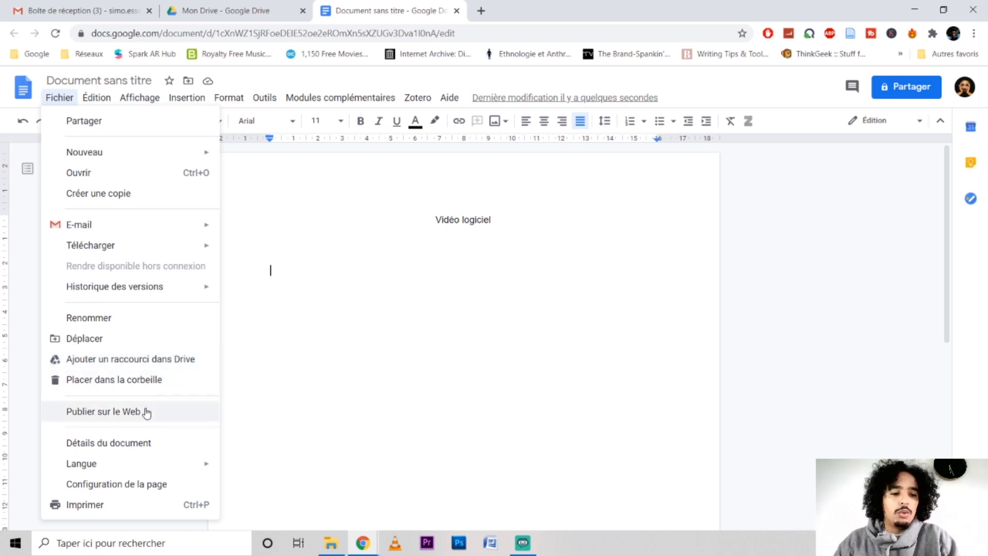
{"action": "mouse_move", "coordinate": [157, 467]}
{"action": "left_click", "coordinate": [294, 214]}
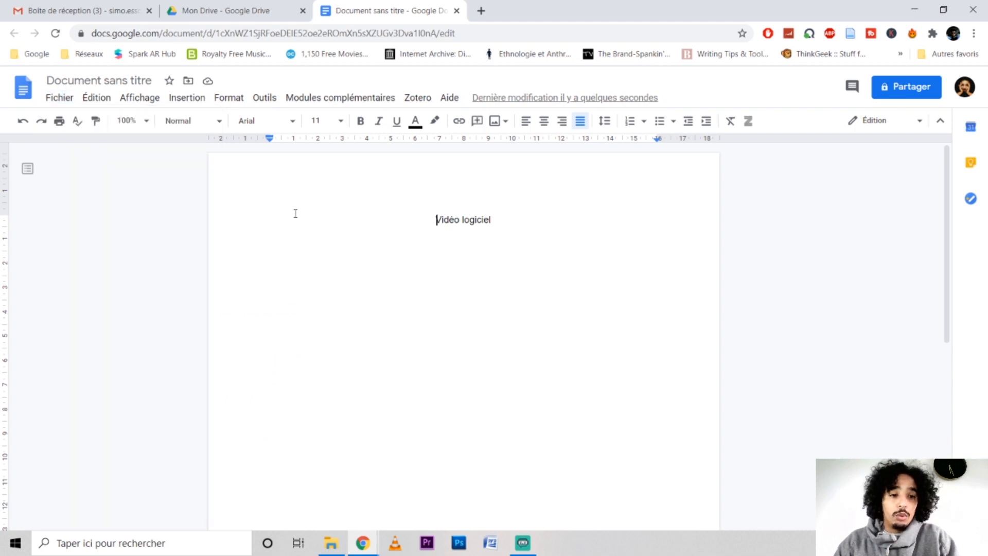
Step: Review the editing commands and document modes, and hide the ruler
{"action": "left_click", "coordinate": [98, 99]}
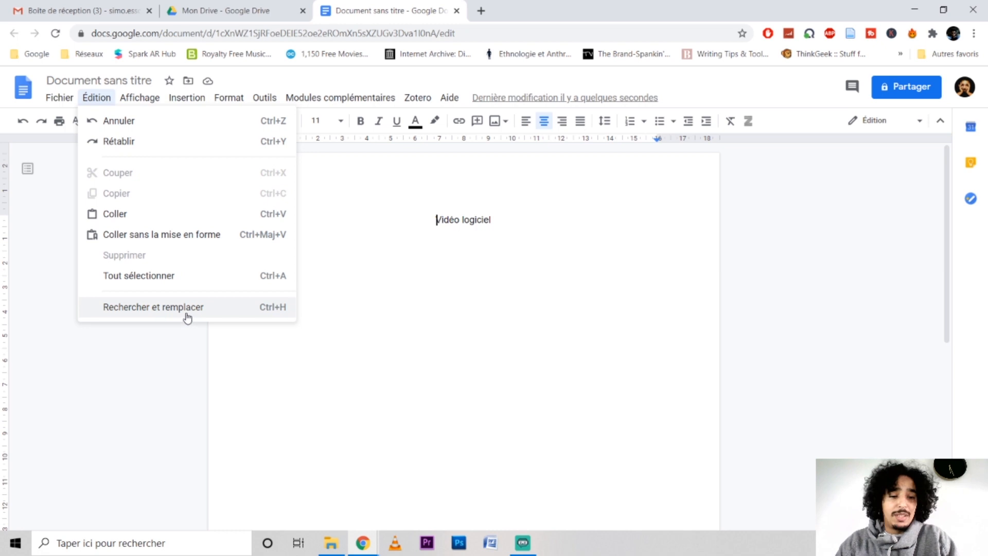
{"action": "mouse_move", "coordinate": [133, 100]}
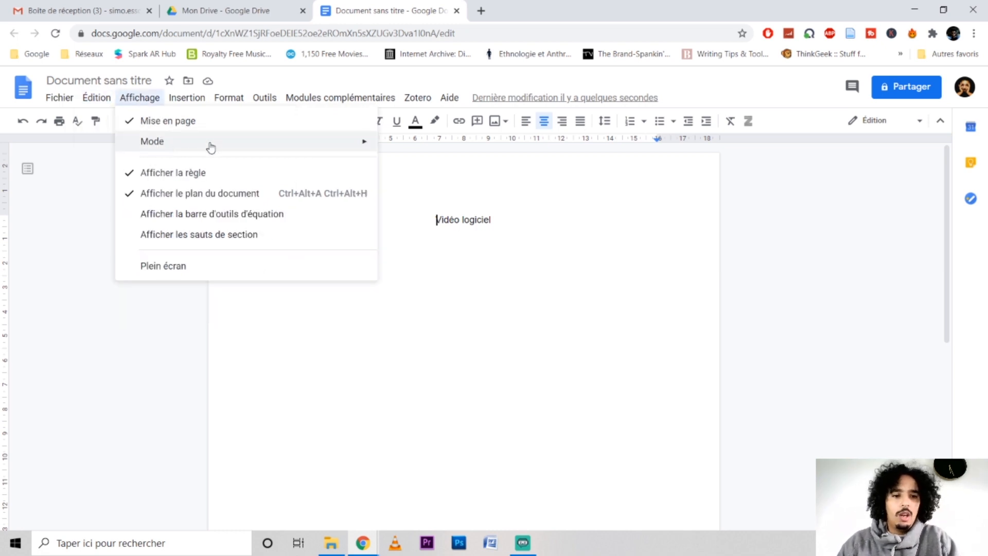
{"action": "mouse_move", "coordinate": [221, 144]}
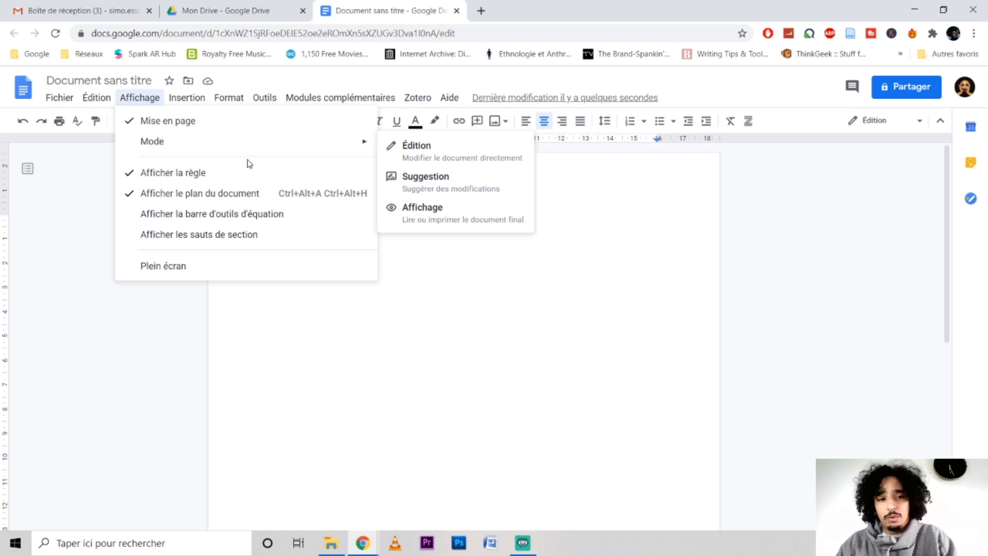
{"action": "left_click", "coordinate": [193, 175]}
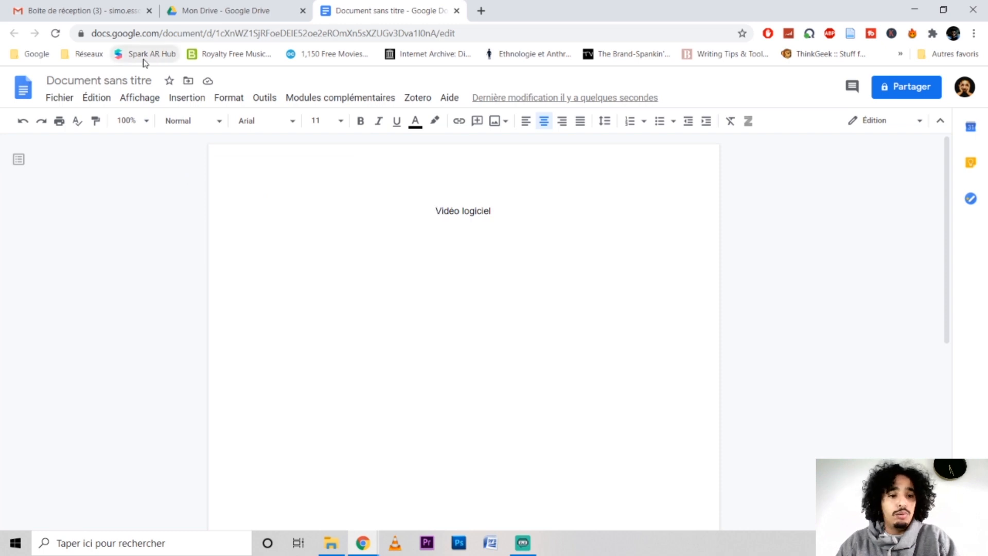
Step: Display the document's ruler again
{"action": "left_click", "coordinate": [105, 103]}
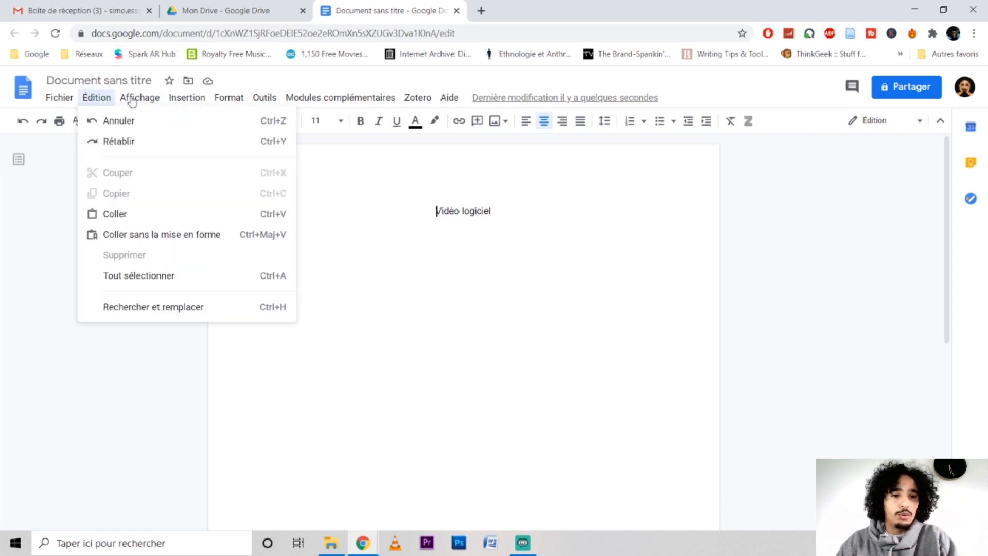
{"action": "mouse_move", "coordinate": [135, 98]}
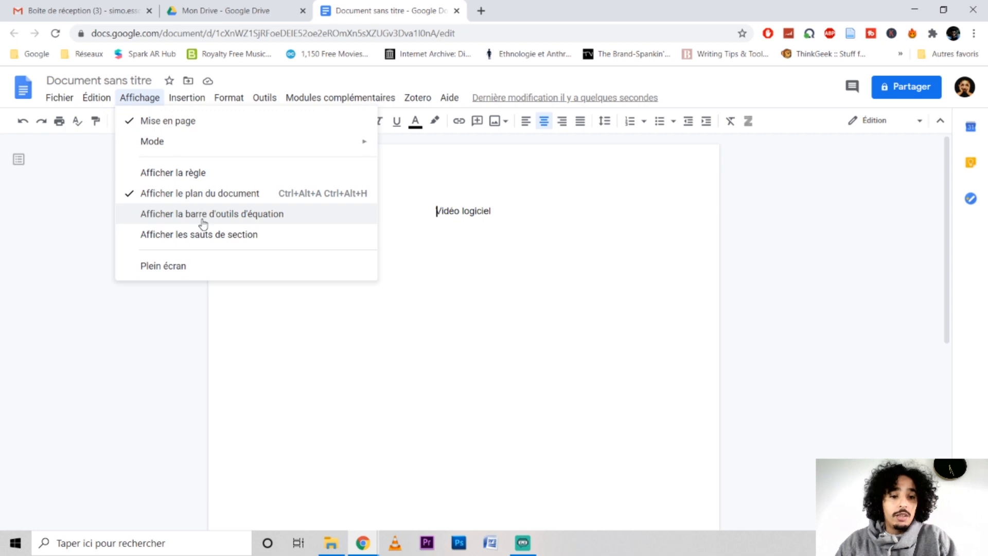
{"action": "left_click", "coordinate": [200, 175]}
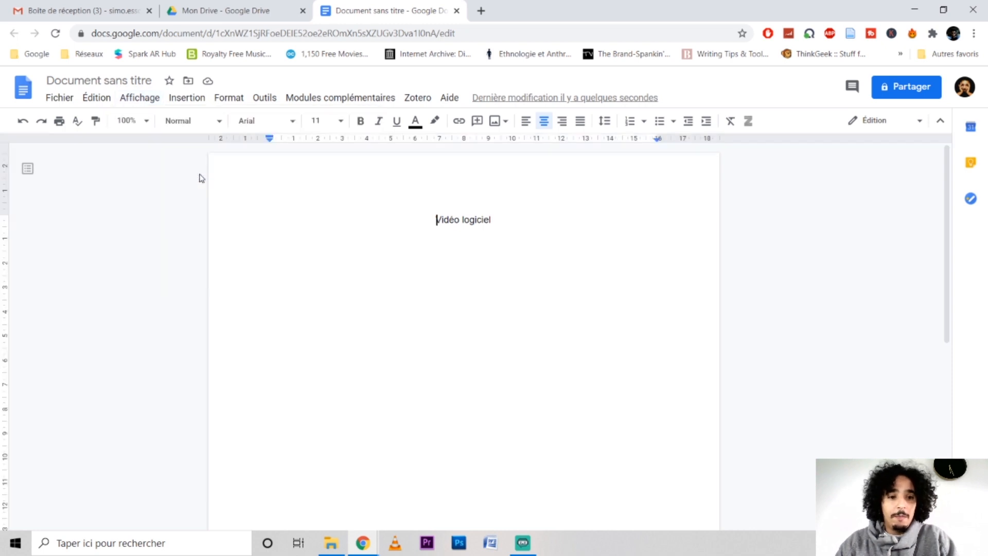
Step: Show the equation toolbar and hide it again
{"action": "left_click", "coordinate": [144, 99]}
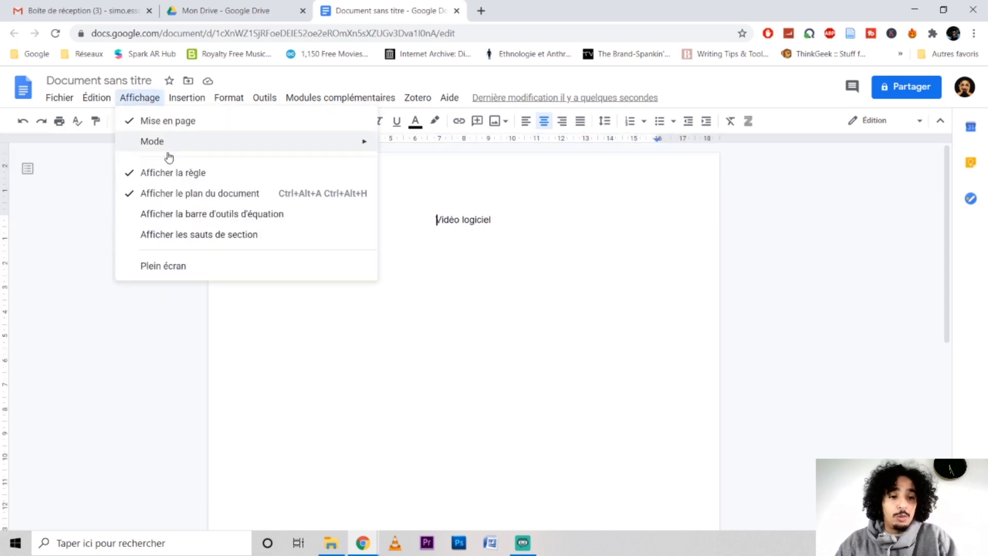
{"action": "left_click", "coordinate": [190, 214]}
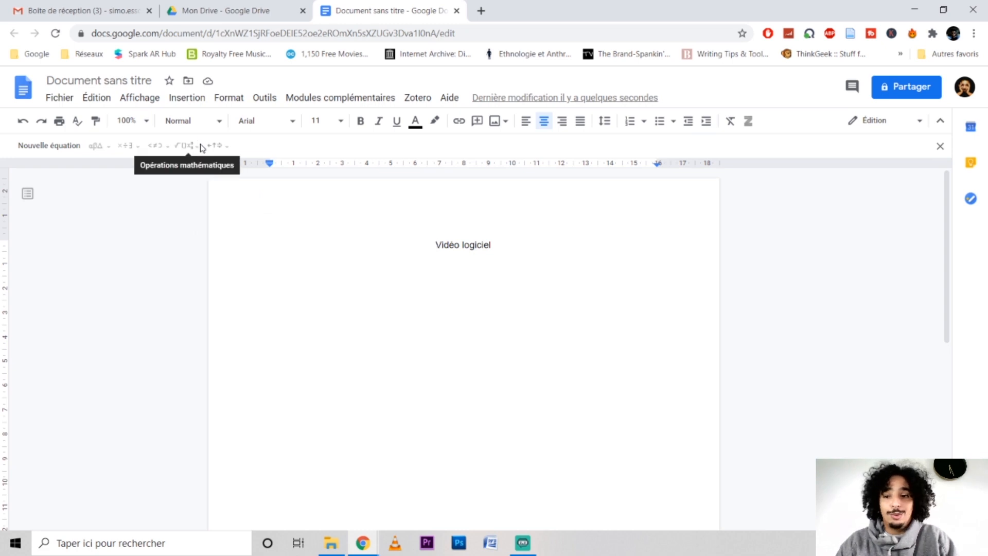
{"action": "left_click", "coordinate": [140, 98]}
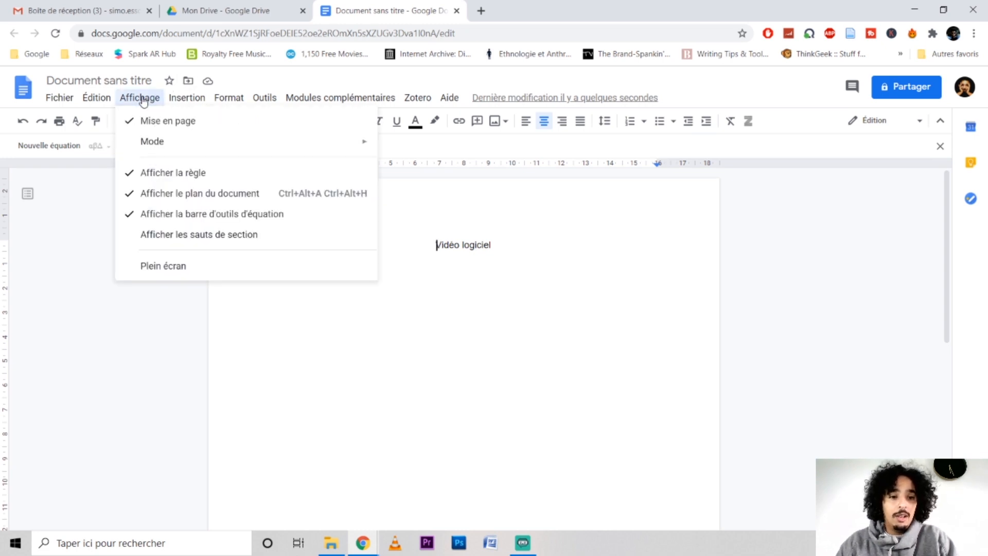
{"action": "left_click", "coordinate": [281, 214]}
Step: Turn on the display of section breaks and view the page in full screen with the browser interface hidden
{"action": "left_click", "coordinate": [139, 98]}
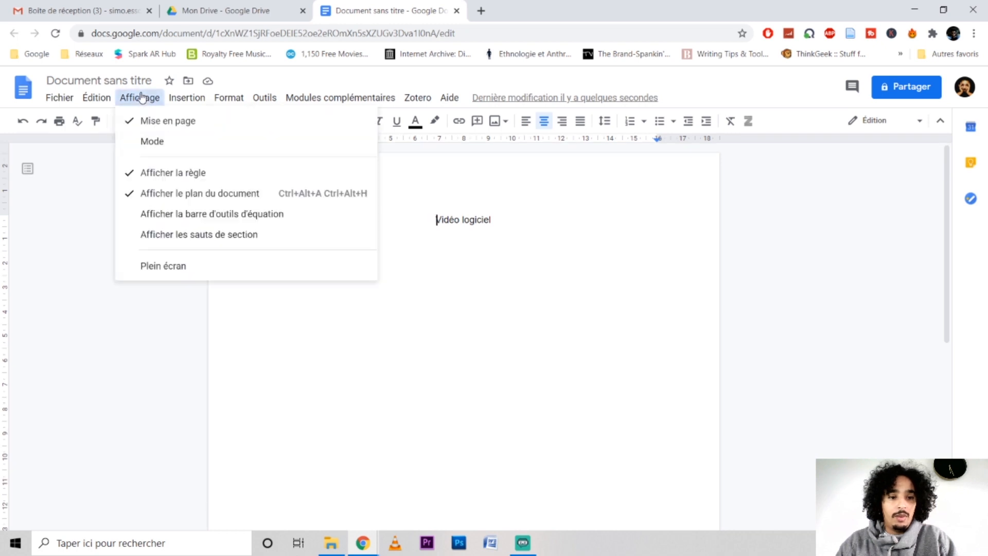
{"action": "left_click", "coordinate": [216, 238]}
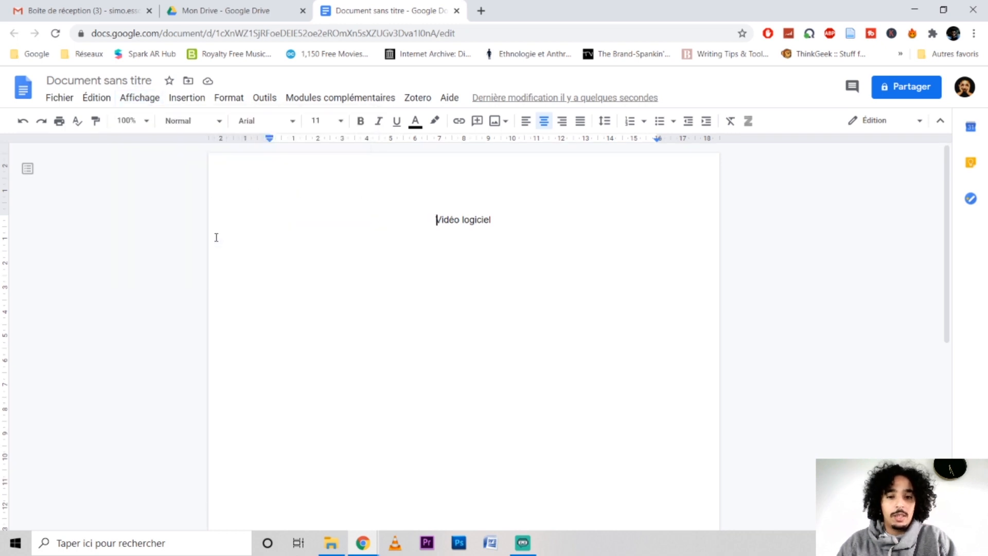
{"action": "left_click", "coordinate": [147, 98]}
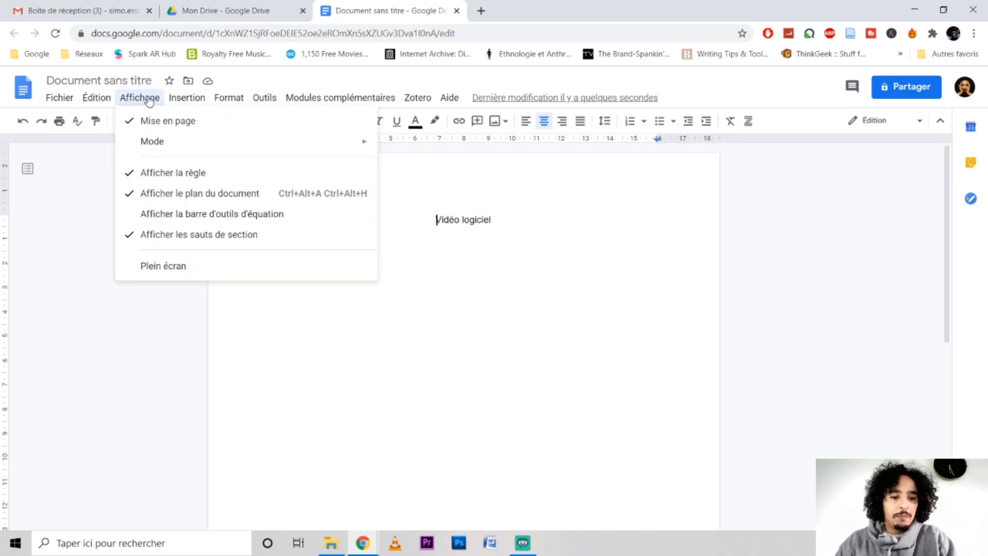
{"action": "left_click", "coordinate": [179, 275]}
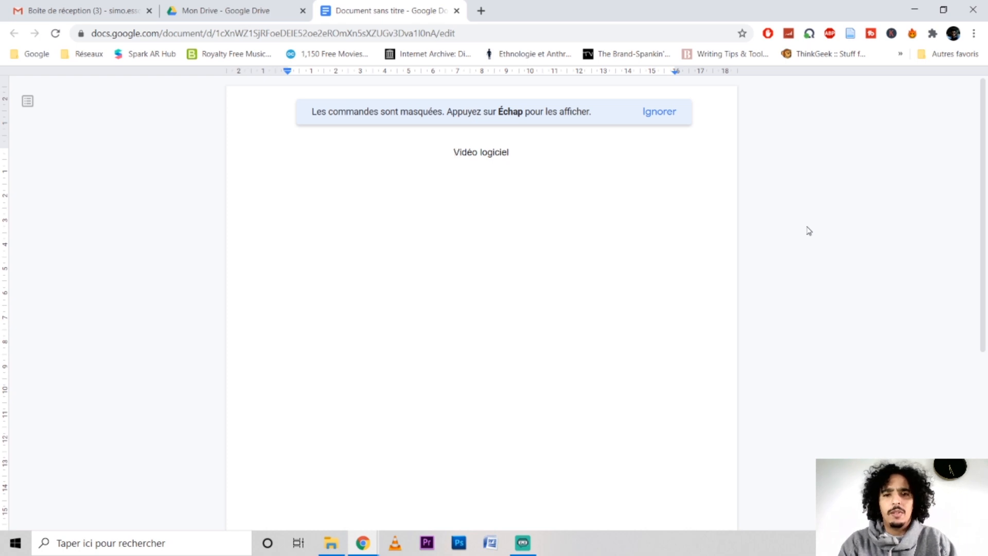
{"action": "key", "text": "F11"}
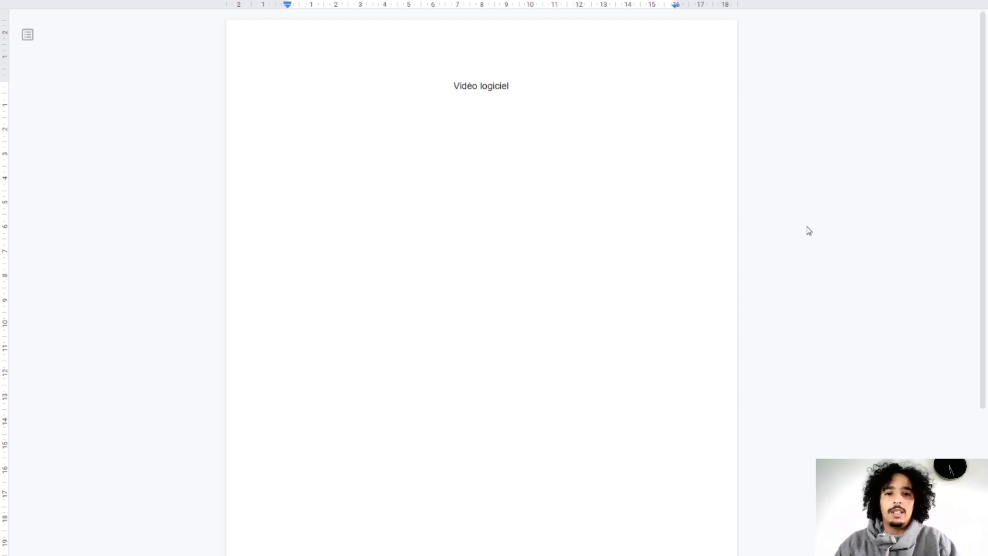
Step: Add blank lines below the "Vidéo logiciel" title
{"action": "left_click", "coordinate": [583, 90]}
{"action": "key", "text": "Return"}
{"action": "key", "text": "Return"}
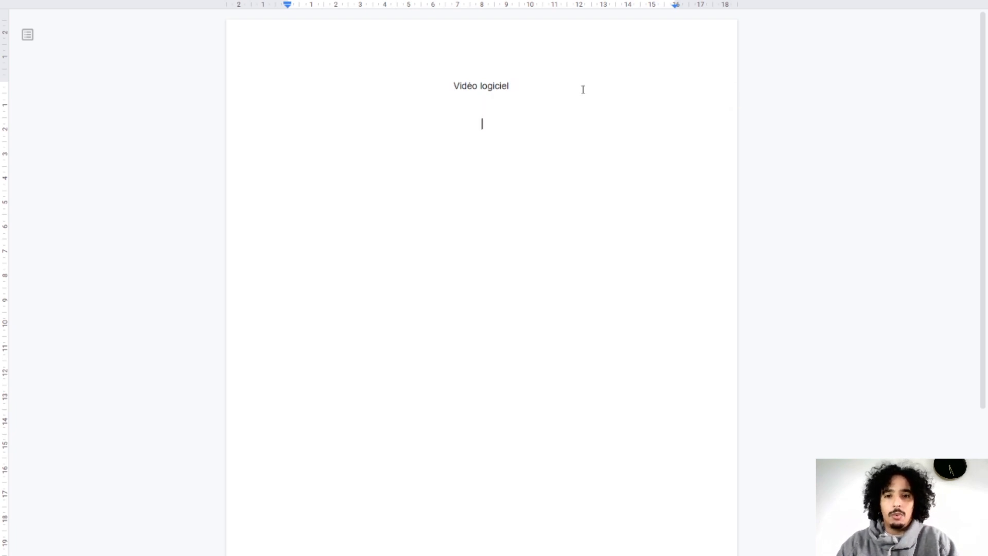
Step: Leave full screen and bring back the browser interface and the document's commands
{"action": "mouse_move", "coordinate": [513, 4]}
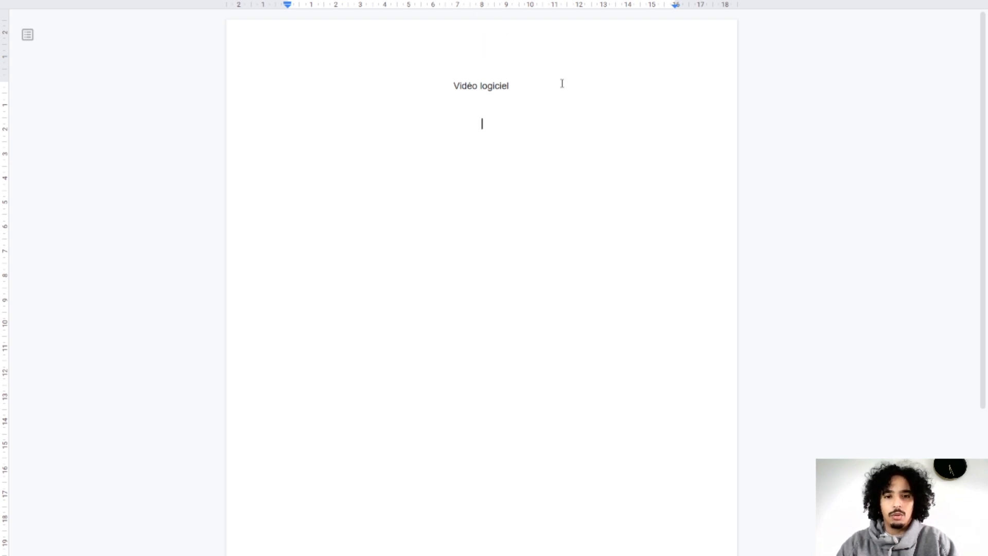
{"action": "left_click", "coordinate": [495, 43]}
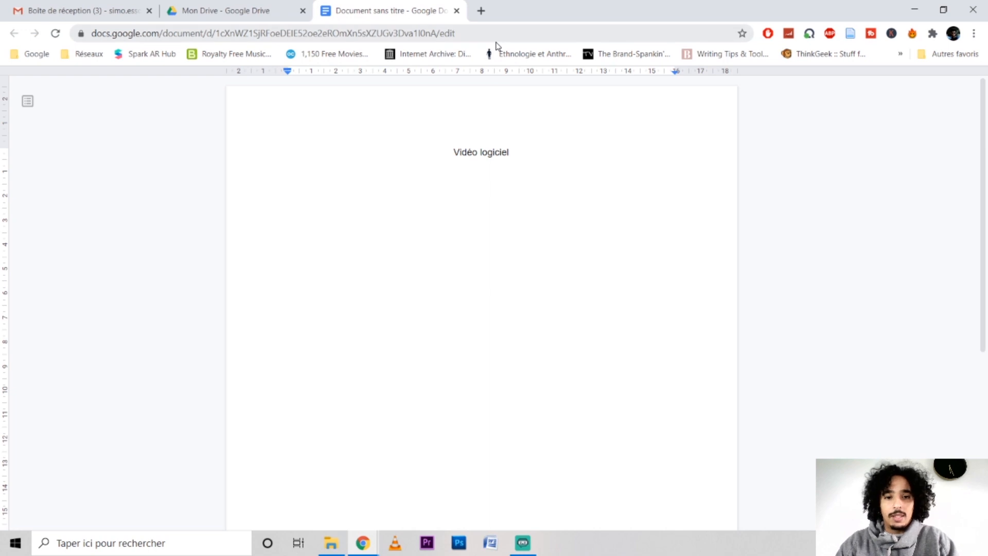
{"action": "key", "text": "F11"}
{"action": "key", "text": "F11"}
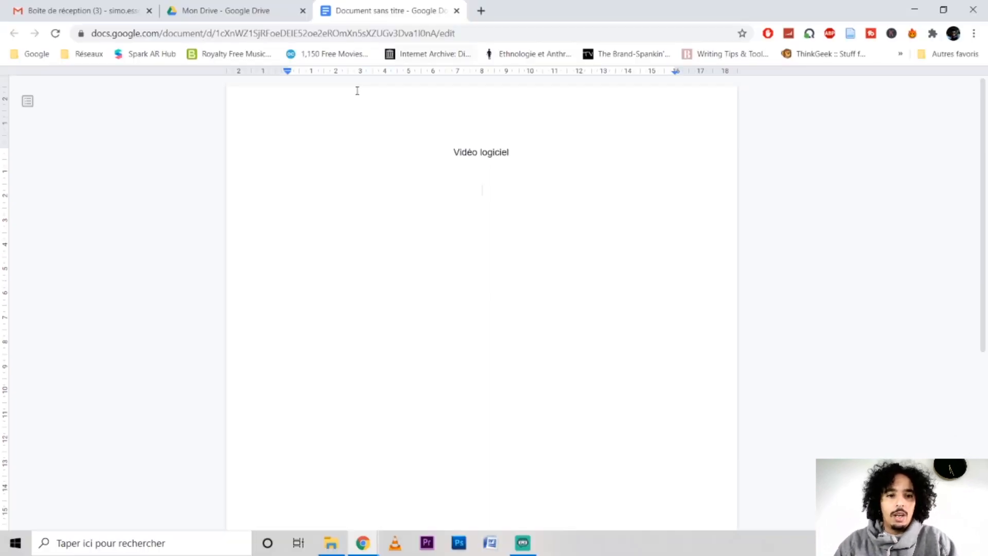
{"action": "key", "text": "ctrl+shift+f"}
{"action": "key", "text": "ctrl+shift+f"}
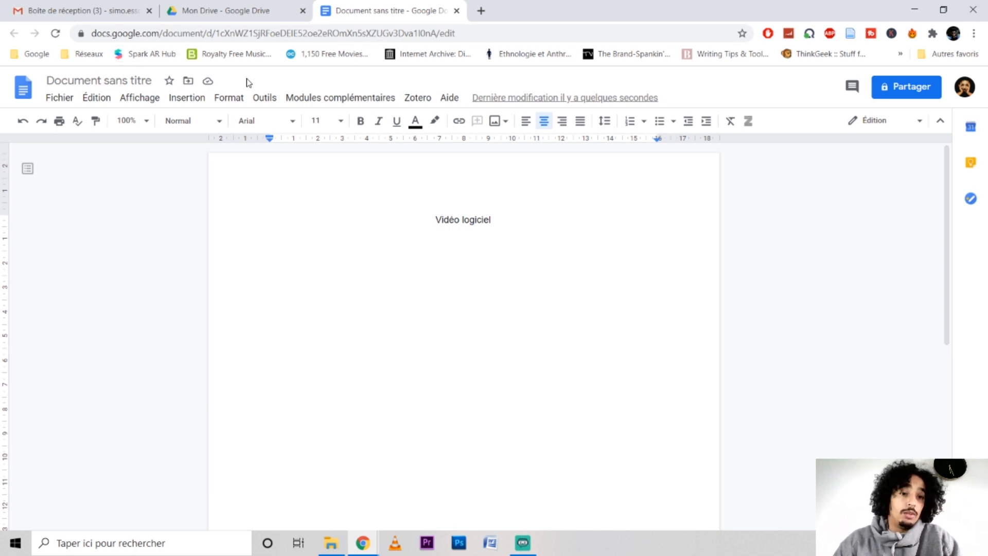
Step: Insert an empty page footer and return to the end of the "Vidéo logiciel" title
{"action": "left_click", "coordinate": [183, 99]}
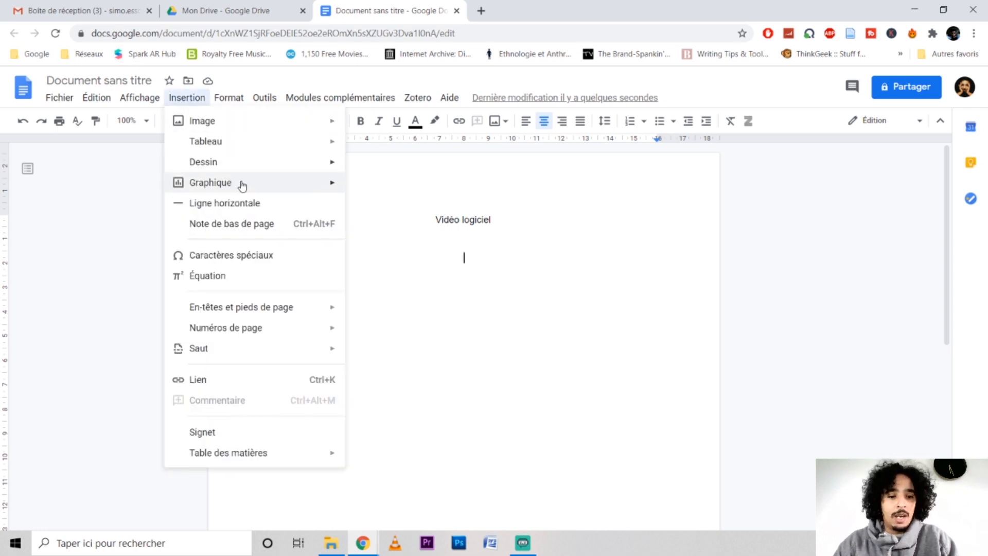
{"action": "mouse_move", "coordinate": [263, 315]}
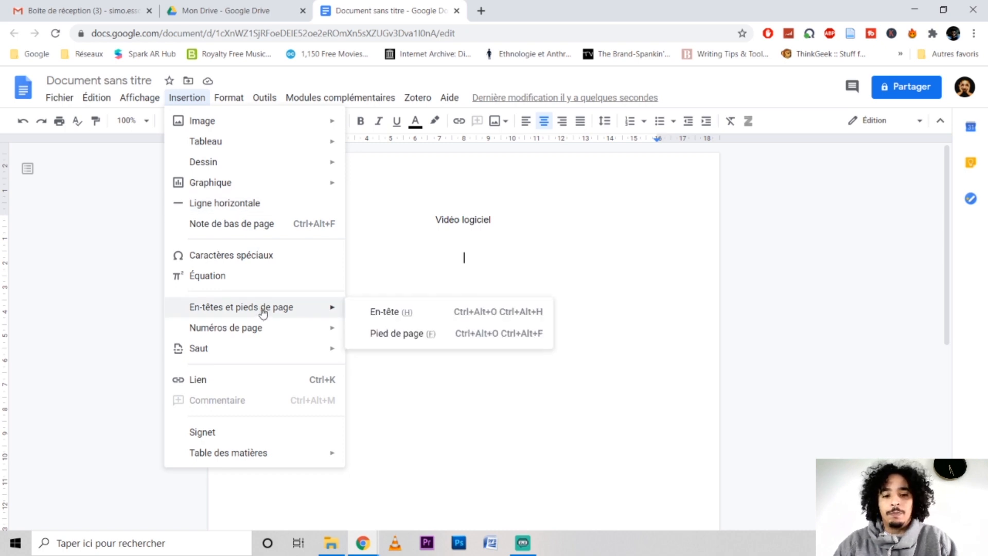
{"action": "left_click", "coordinate": [406, 331]}
{"action": "scroll", "coordinate": [406, 331], "scroll_direction": "up", "scroll_amount": 7}
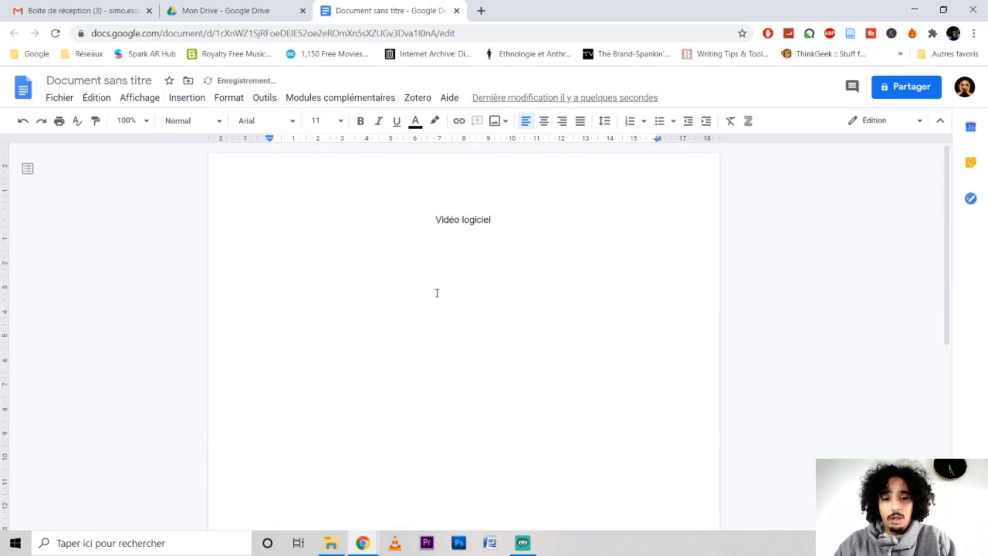
{"action": "left_click", "coordinate": [492, 220]}
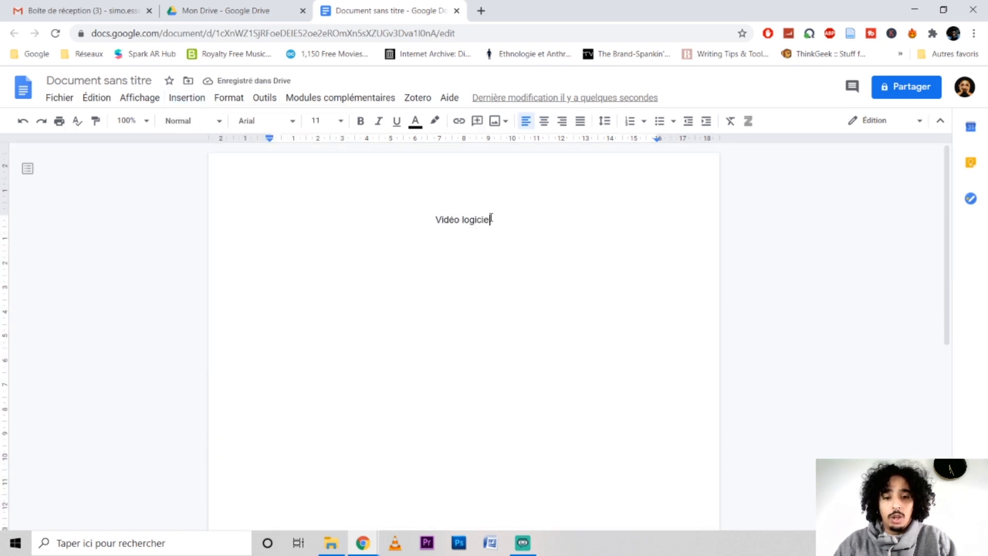
Step: Write "outils d'écriture" in the page footer and return to the document body
{"action": "left_click", "coordinate": [197, 99]}
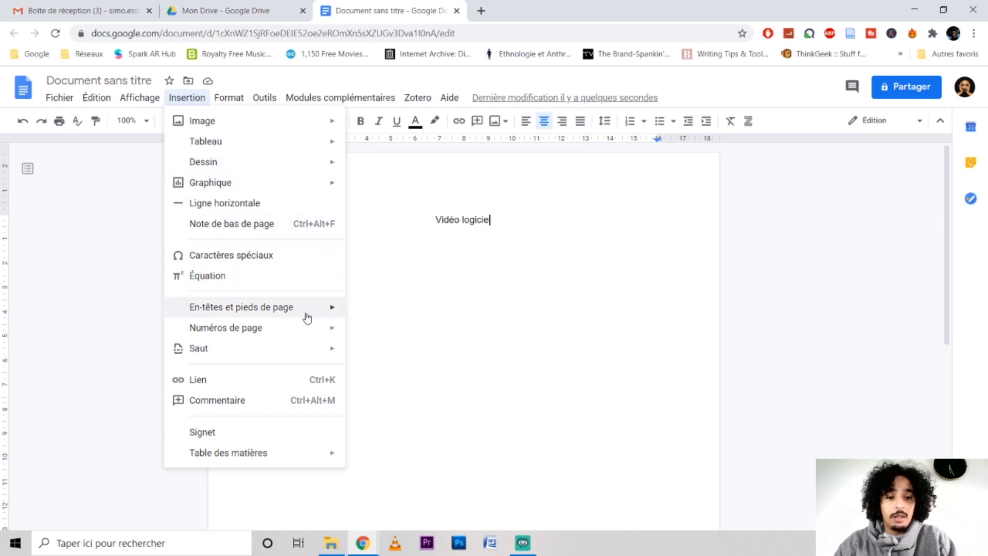
{"action": "mouse_move", "coordinate": [324, 307]}
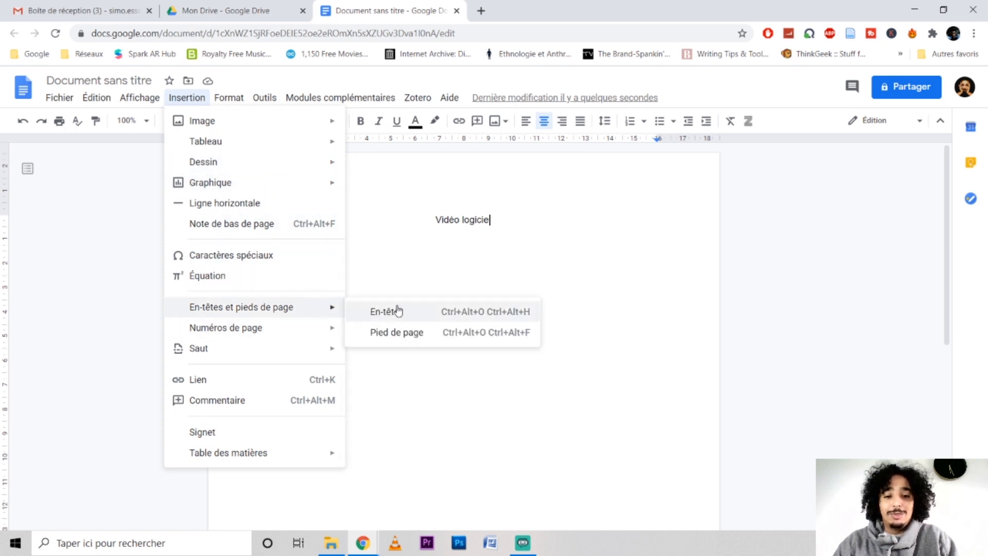
{"action": "left_click", "coordinate": [421, 333]}
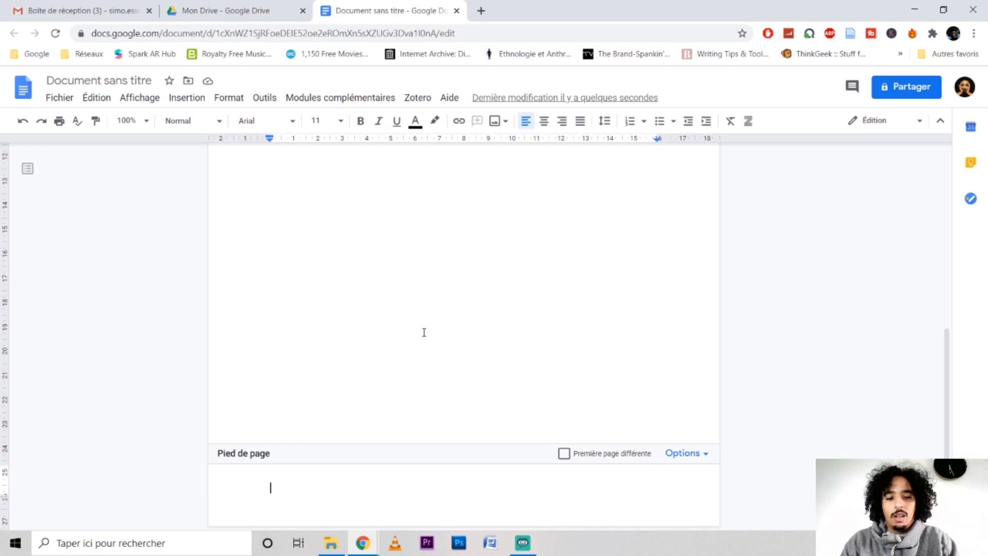
{"action": "type", "text": "outils "}
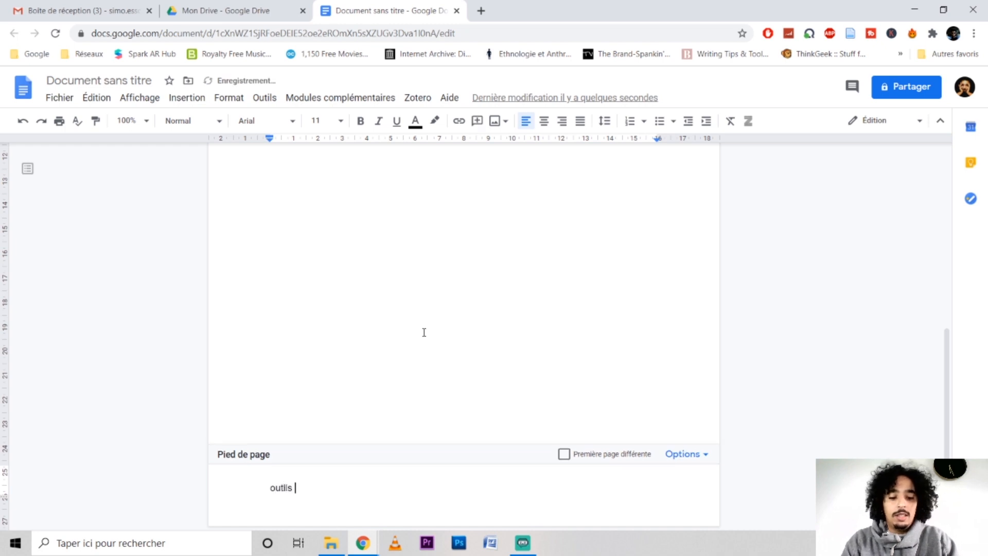
{"action": "type", "text": "d'écriture"}
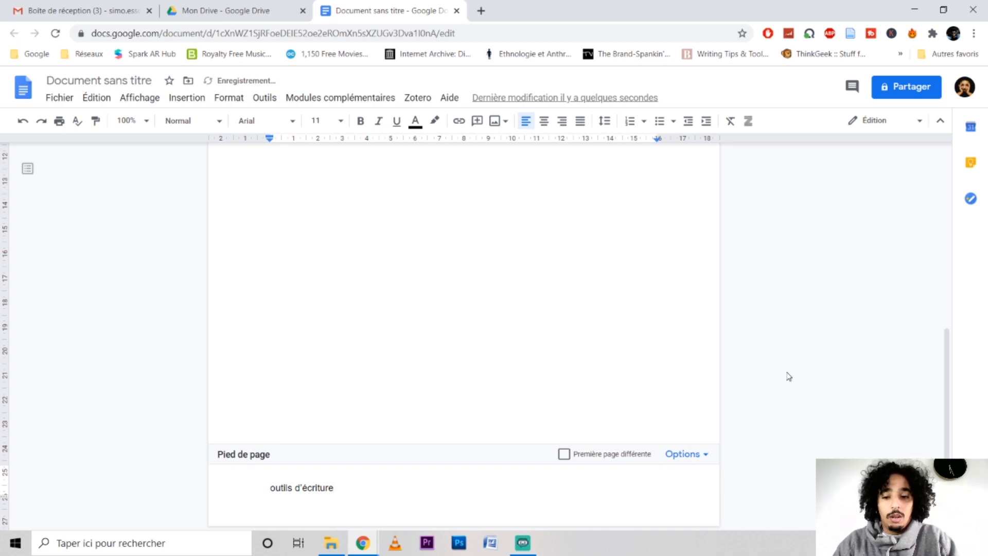
{"action": "left_click", "coordinate": [695, 349]}
{"action": "scroll", "coordinate": [696, 348], "scroll_direction": "down", "scroll_amount": 5}
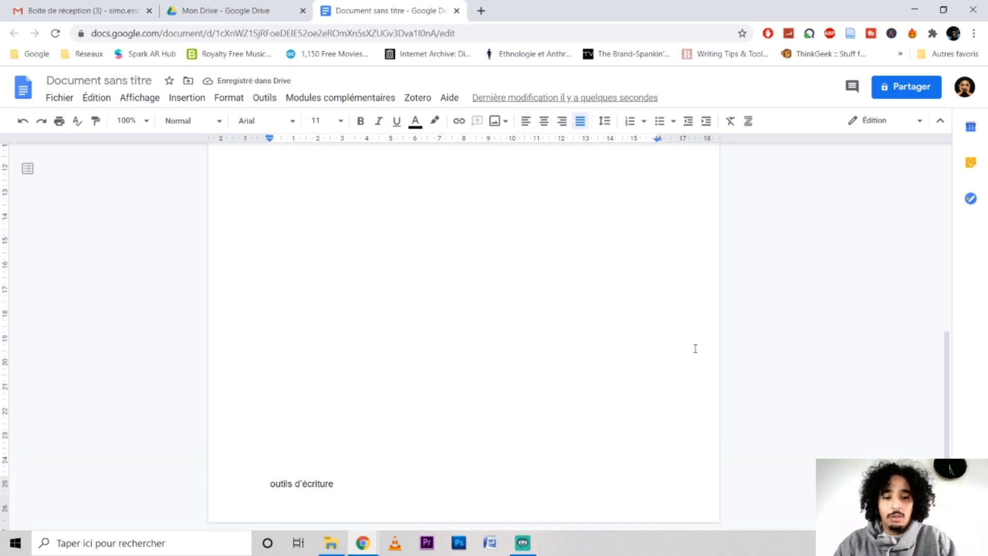
{"action": "scroll", "coordinate": [695, 349], "scroll_direction": "up", "scroll_amount": 7}
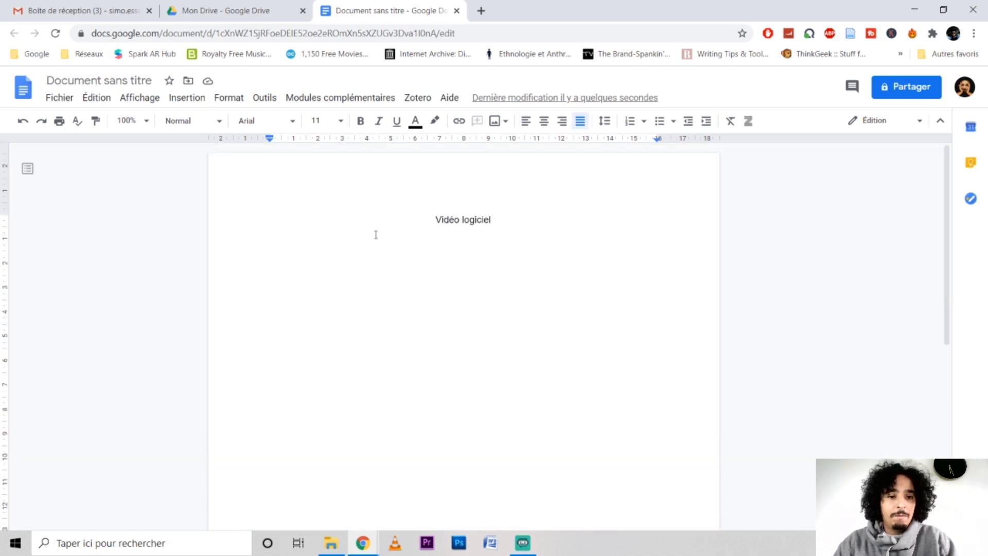
Step: Insert a table of contents in the justified paragraph below the title
{"action": "left_click", "coordinate": [189, 98]}
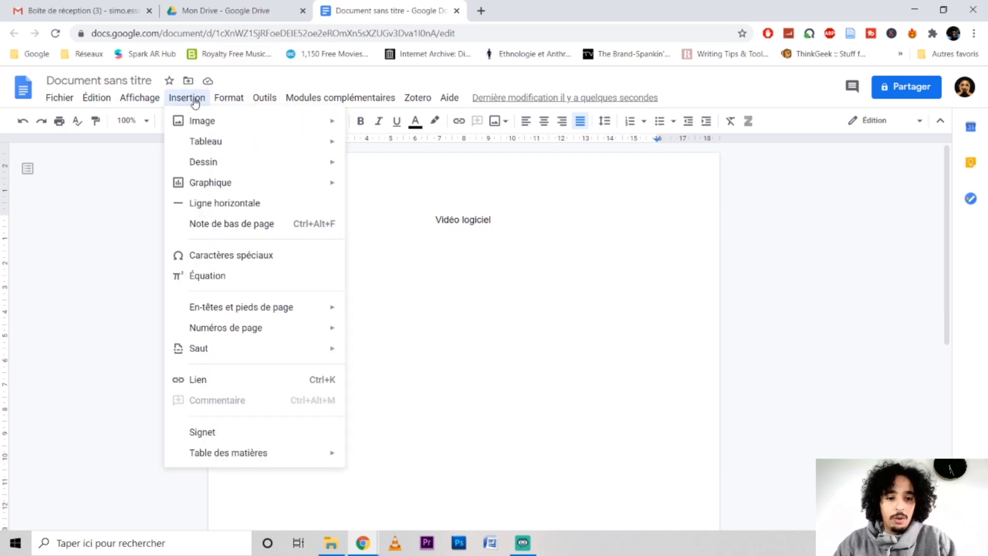
{"action": "mouse_move", "coordinate": [272, 335]}
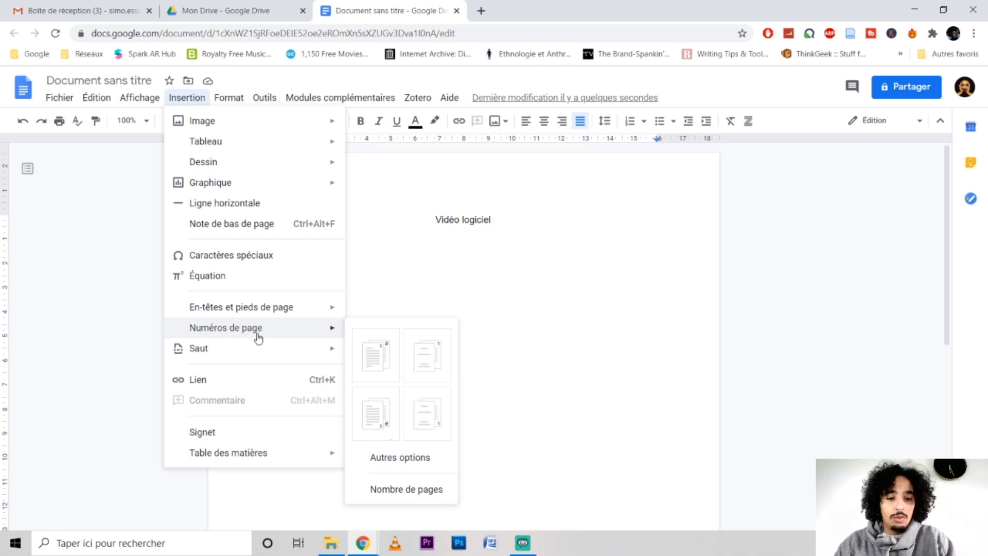
{"action": "mouse_move", "coordinate": [319, 458]}
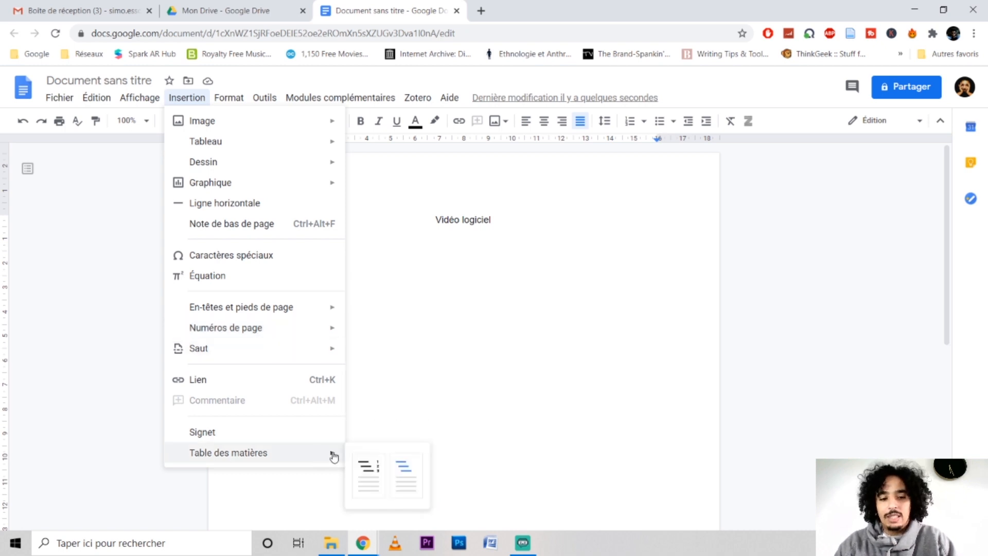
{"action": "left_click", "coordinate": [385, 466]}
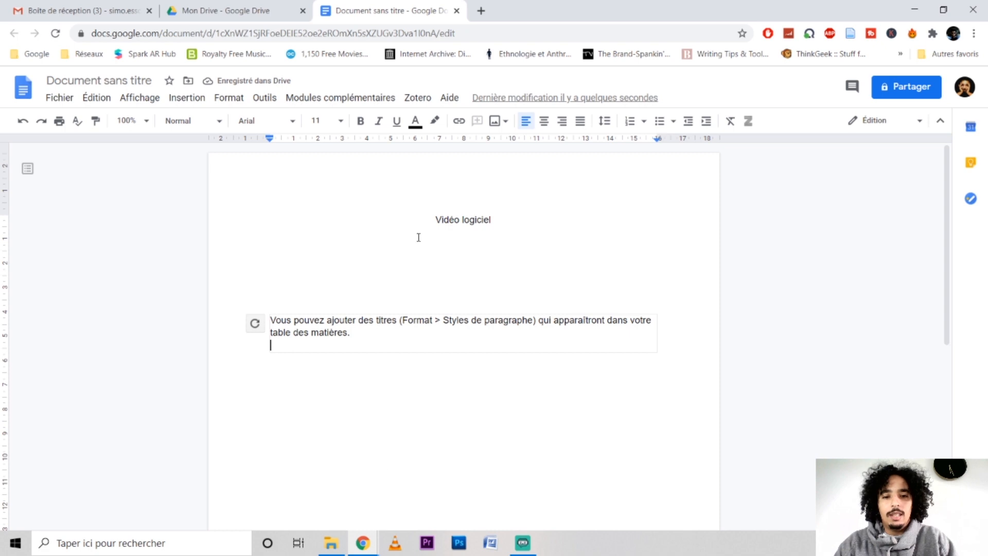
Step: Write a centred "Chapitre 1" line five lines below the "Vidéo logiciel" title and start a new line under it
{"action": "left_click", "coordinate": [493, 222]}
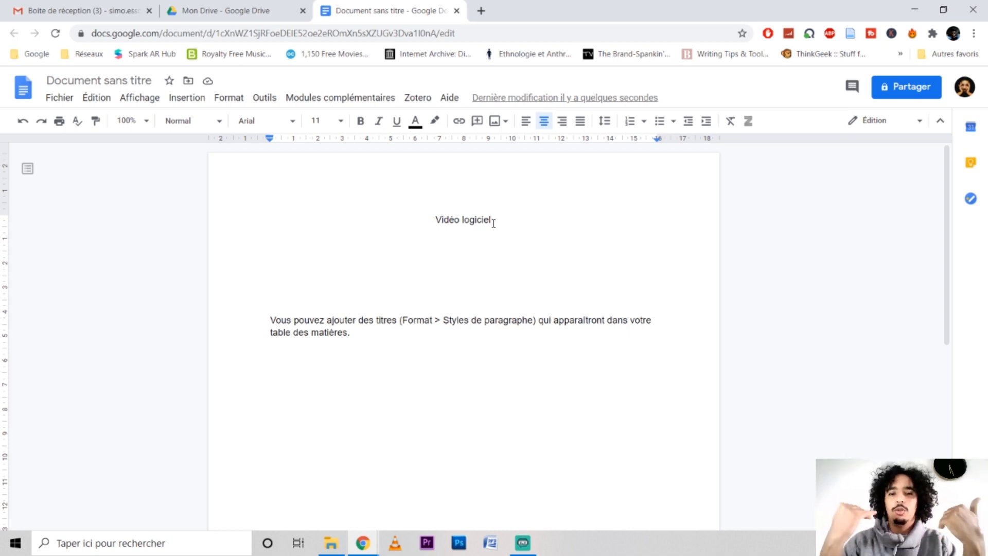
{"action": "key", "text": "Return"}
{"action": "key", "text": "Return"}
{"action": "key", "text": "Return"}
{"action": "key", "text": "Return"}
{"action": "key", "text": "Return"}
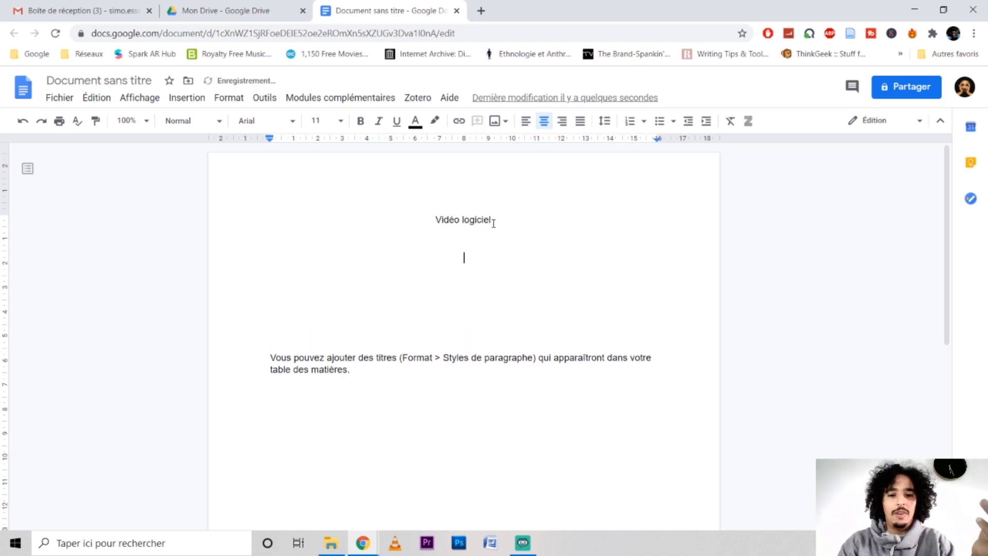
{"action": "type", "text": "Chapi"}
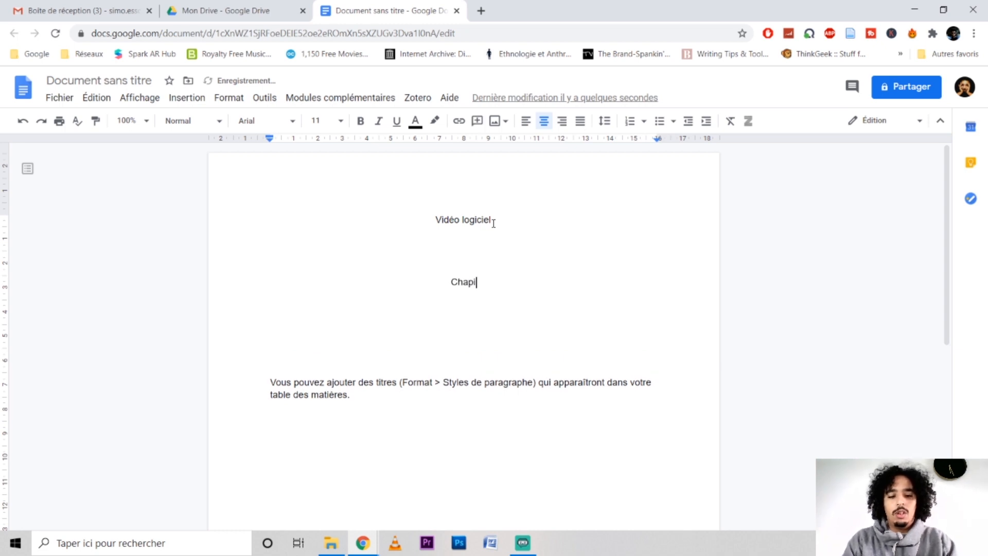
{"action": "type", "text": "tre 1"}
{"action": "key", "text": "Return"}
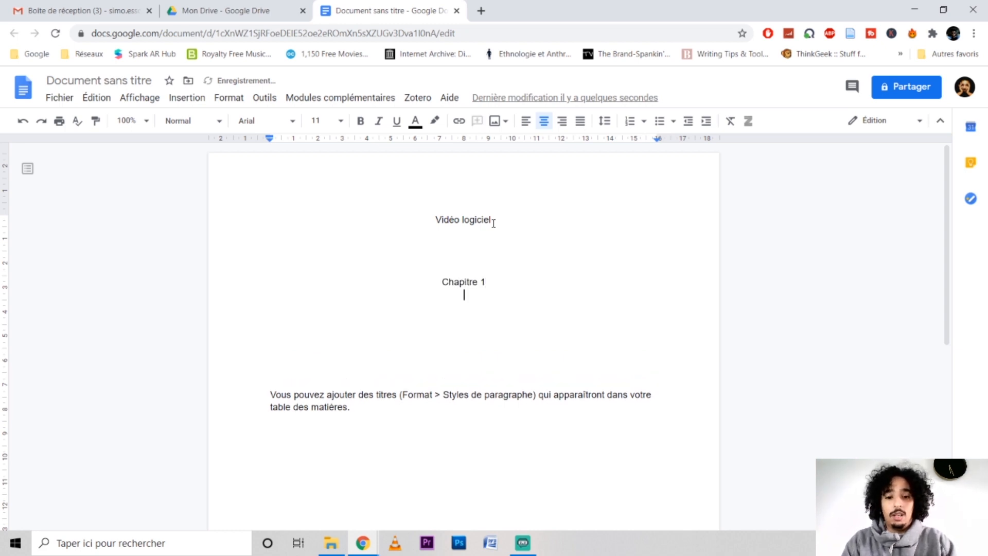
Step: Write "Chapitre 2" on the line under "Chapitre 1"
{"action": "type", "text": "Chaopitre"}
{"action": "key", "text": "BackSpace"}
{"action": "key", "text": "BackSpace"}
{"action": "key", "text": "BackSpace"}
{"action": "key", "text": "BackSpace"}
{"action": "key", "text": "BackSpace"}
{"action": "key", "text": "BackSpace"}
{"action": "key", "text": "BackSpace"}
{"action": "type", "text": "pitre 2"}
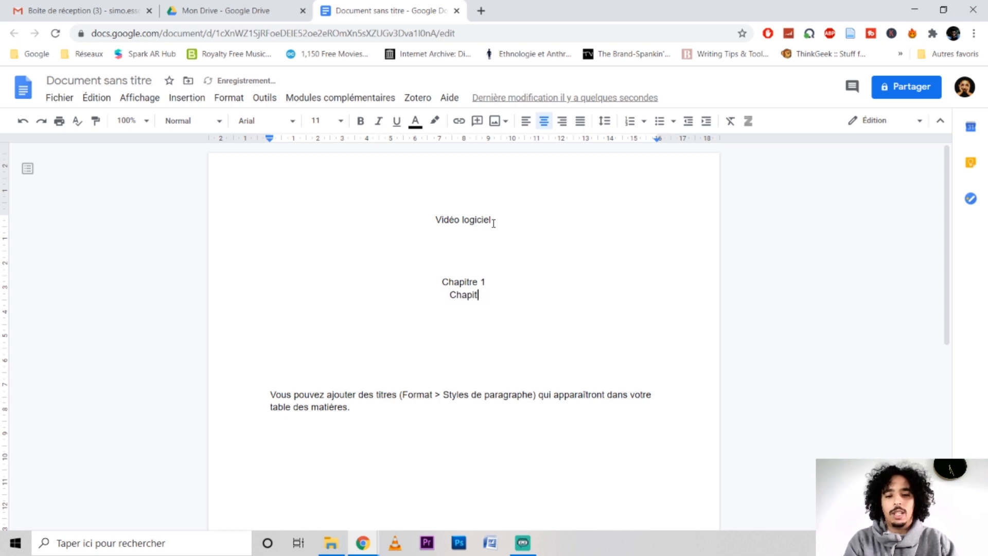
Step: Justify the "Chapitre 2" and "Chapitre 1" lines
{"action": "left_click", "coordinate": [580, 120]}
{"action": "left_click", "coordinate": [491, 278]}
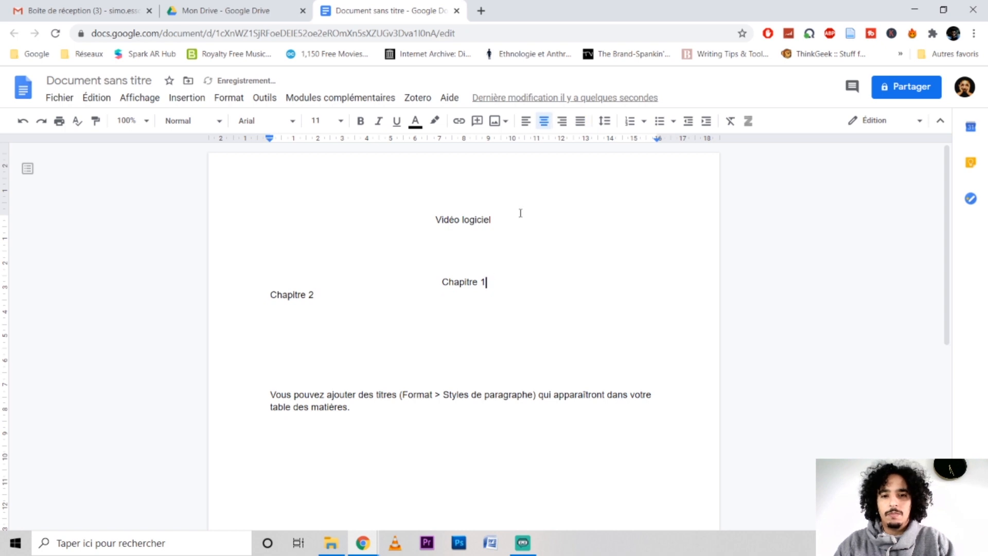
{"action": "left_click", "coordinate": [580, 121]}
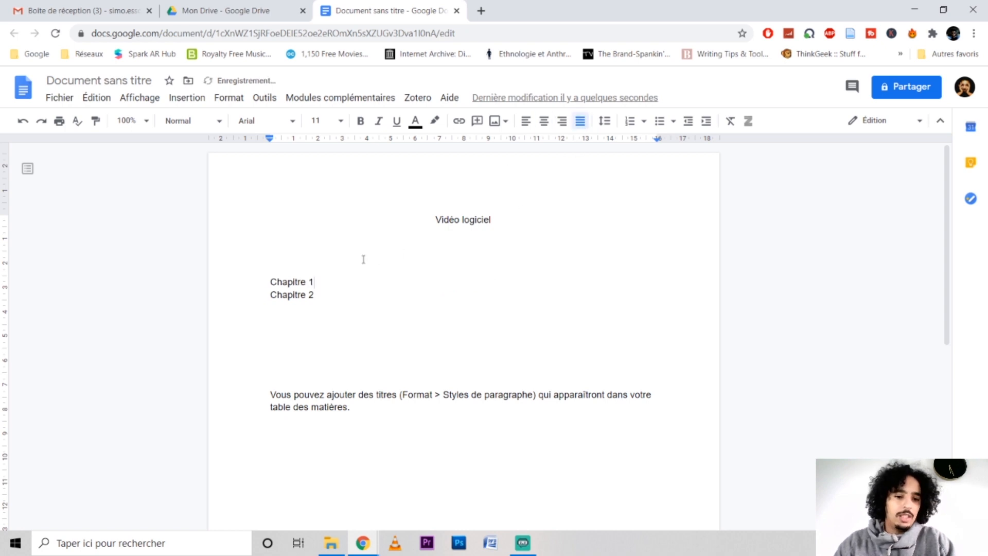
{"action": "left_click", "coordinate": [357, 414]}
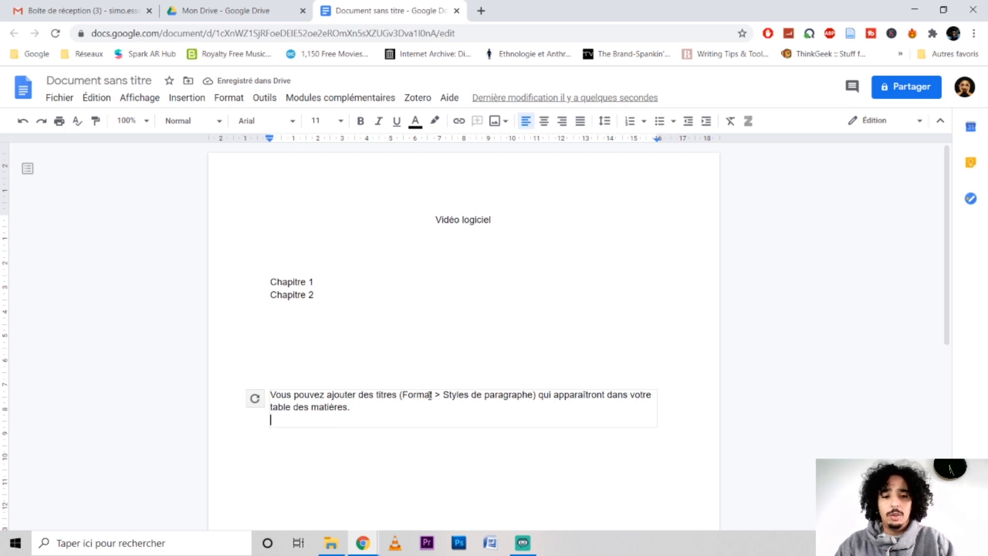
{"action": "left_click", "coordinate": [314, 282]}
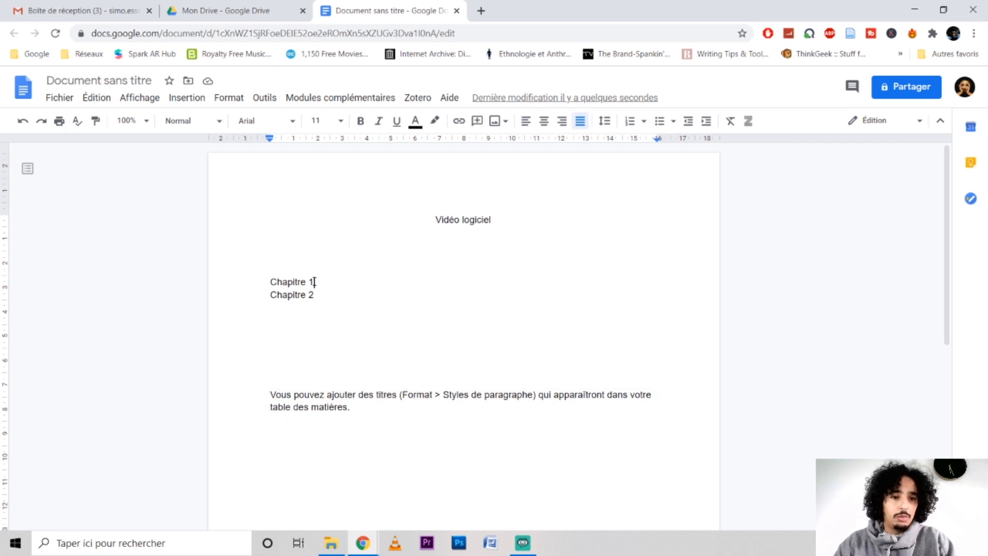
{"action": "left_click", "coordinate": [230, 97]}
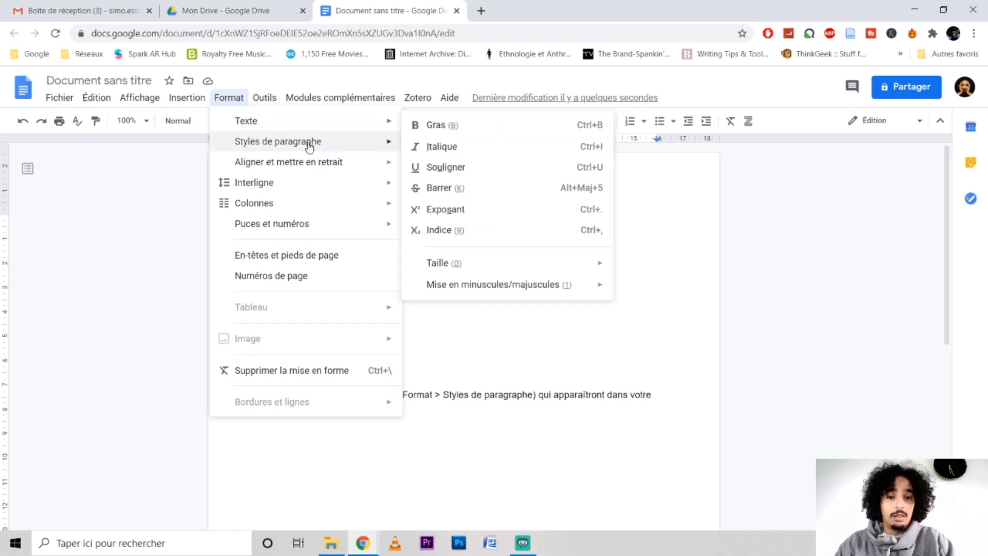
{"action": "mouse_move", "coordinate": [316, 143]}
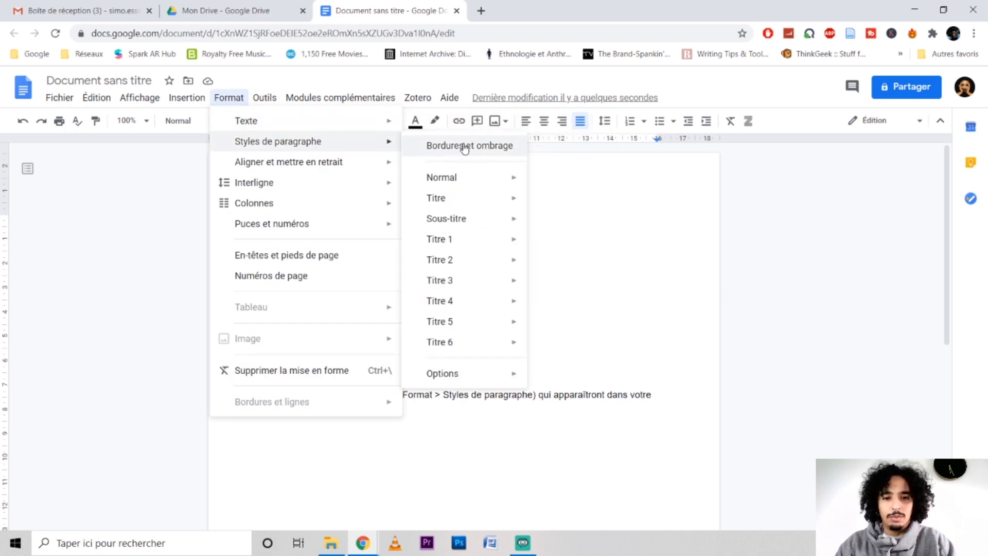
{"action": "left_click", "coordinate": [606, 194]}
Step: Apply the Titre paragraph style to the whole "Chapitre 1" line
{"action": "double_click", "coordinate": [300, 284]}
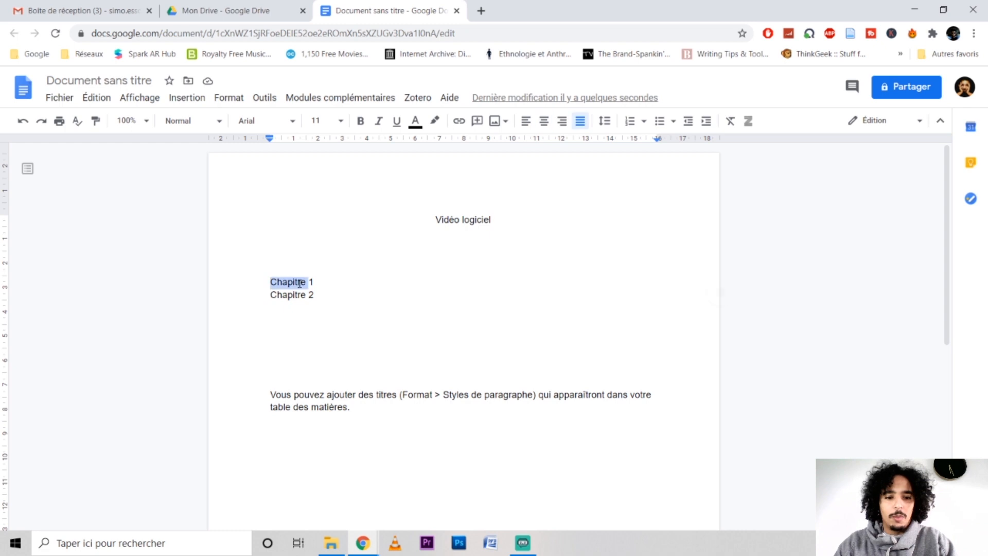
{"action": "triple_click", "coordinate": [300, 283]}
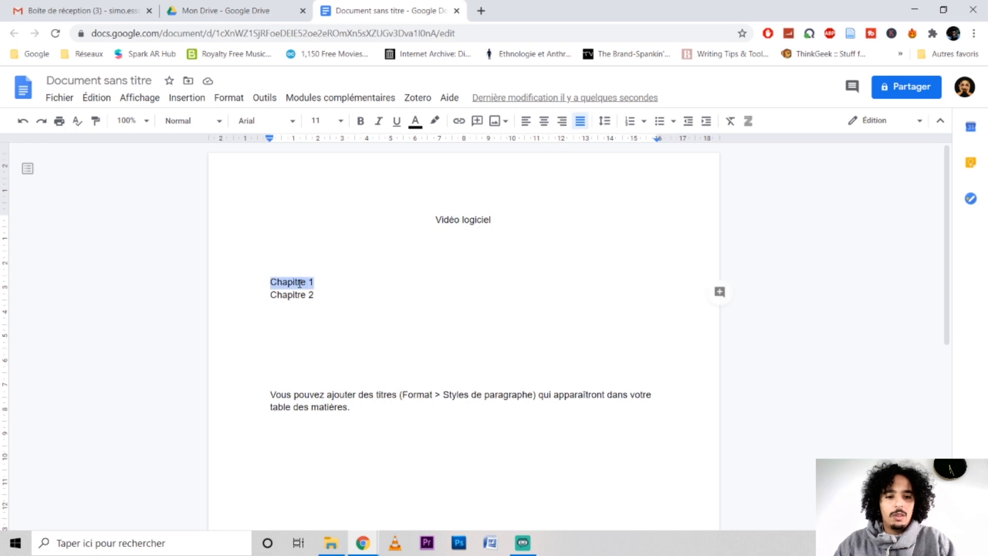
{"action": "left_click", "coordinate": [229, 98]}
{"action": "mouse_move", "coordinate": [335, 144]}
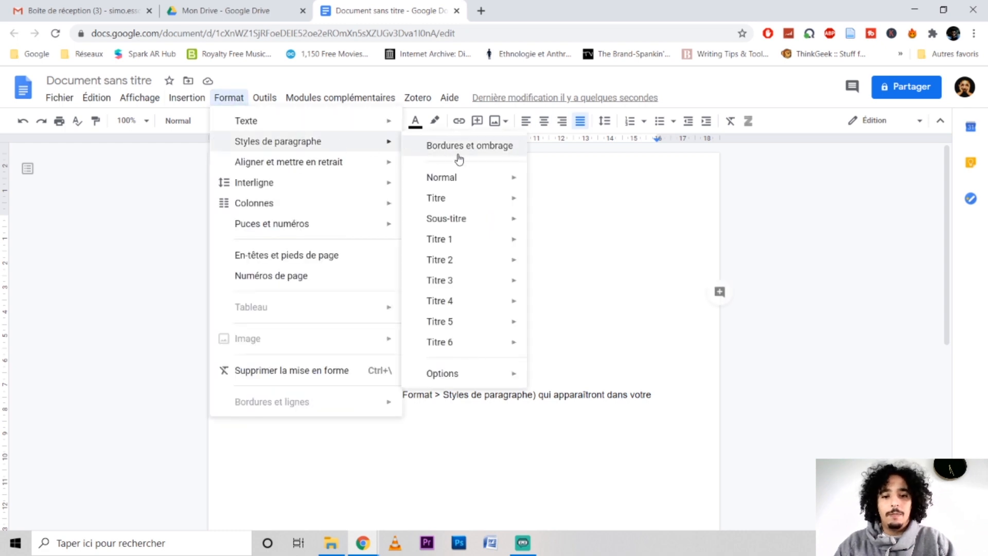
{"action": "mouse_move", "coordinate": [487, 199]}
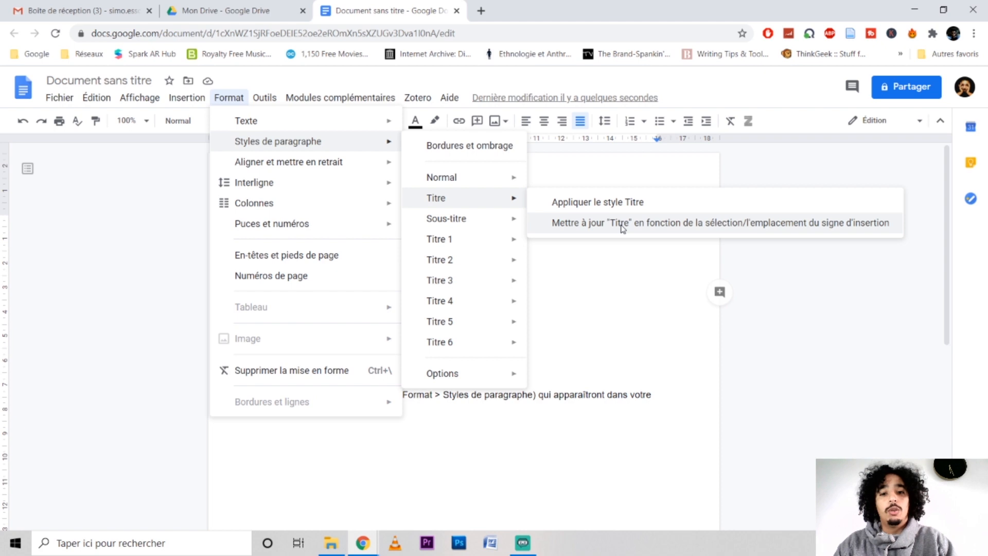
{"action": "left_click", "coordinate": [610, 206]}
{"action": "left_click", "coordinate": [610, 206]}
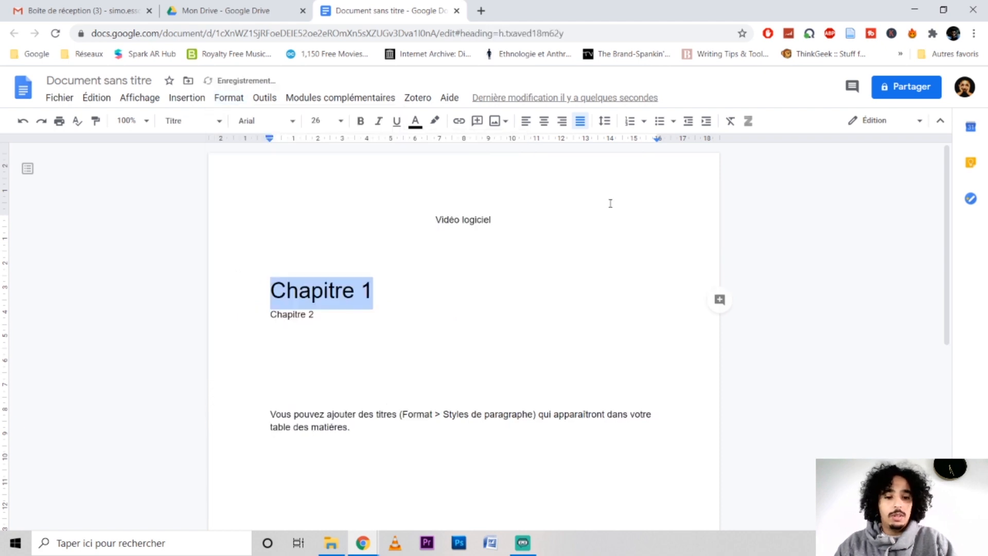
Step: Apply the Sous-titre paragraph style to the whole "Chapitre 2" line
{"action": "double_click", "coordinate": [301, 315]}
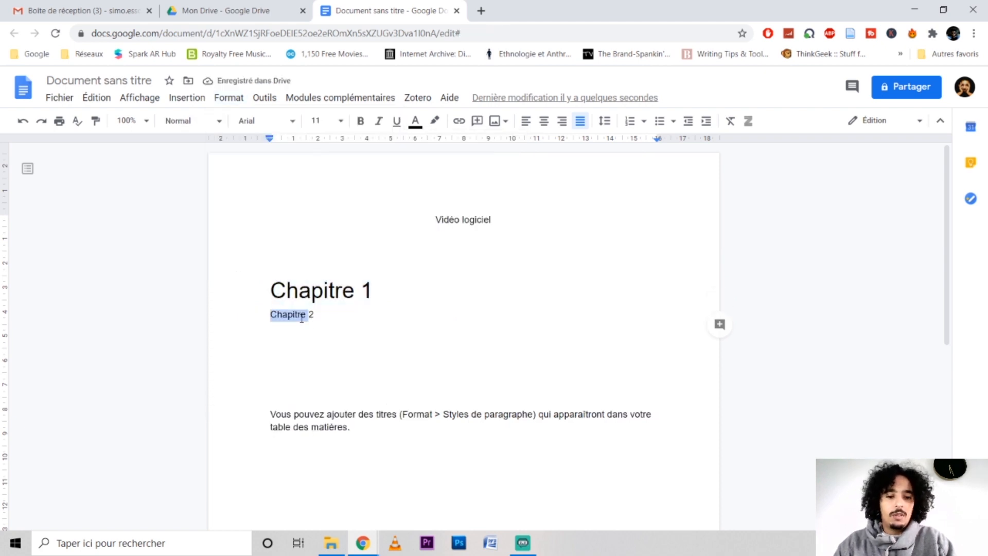
{"action": "left_click_drag", "start_coordinate": [317, 316], "coordinate": [231, 317]}
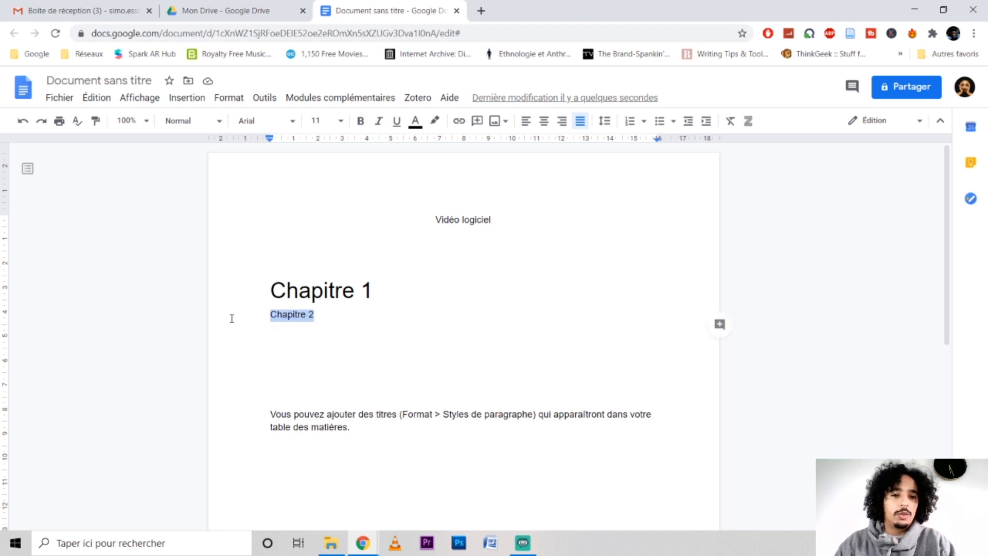
{"action": "left_click", "coordinate": [230, 99]}
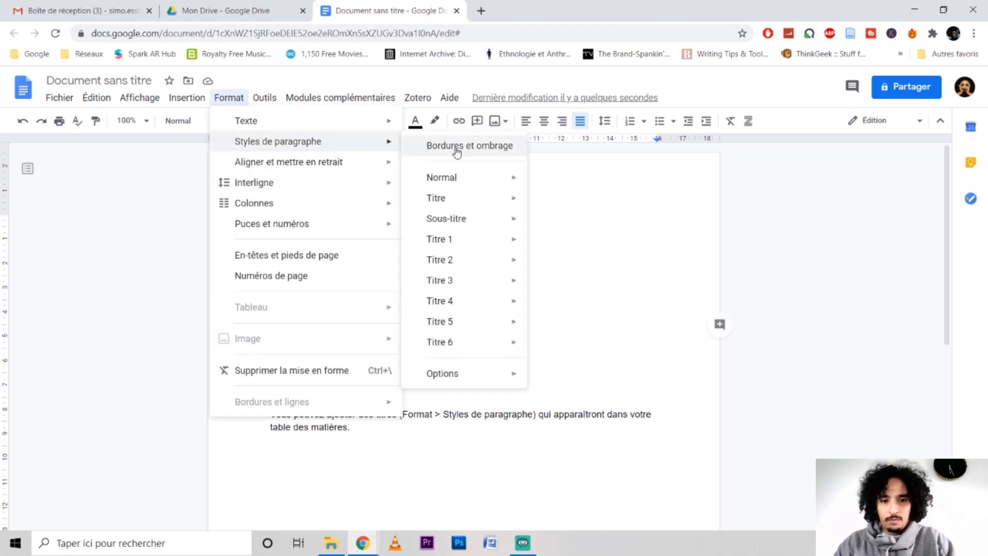
{"action": "mouse_move", "coordinate": [489, 220]}
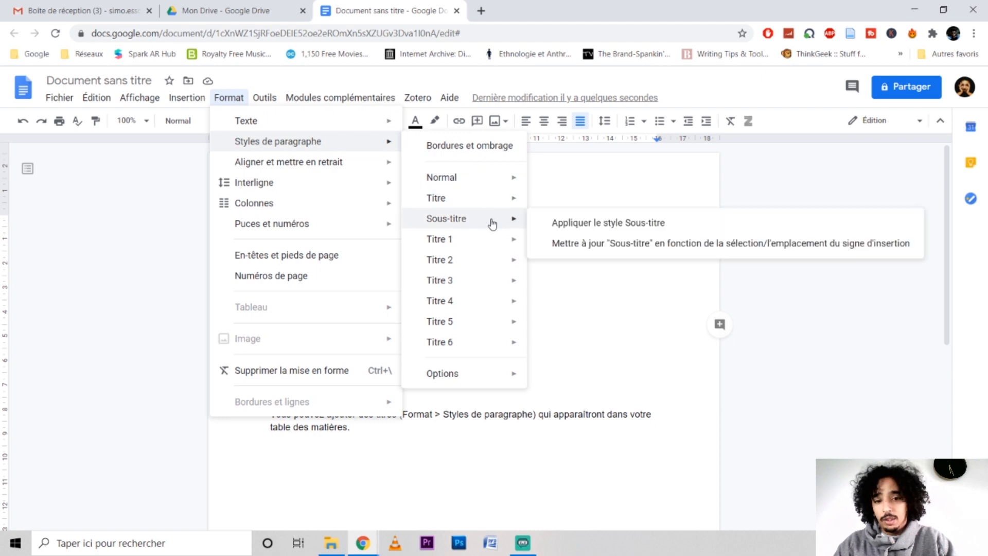
{"action": "left_click", "coordinate": [576, 227]}
{"action": "left_click", "coordinate": [542, 270]}
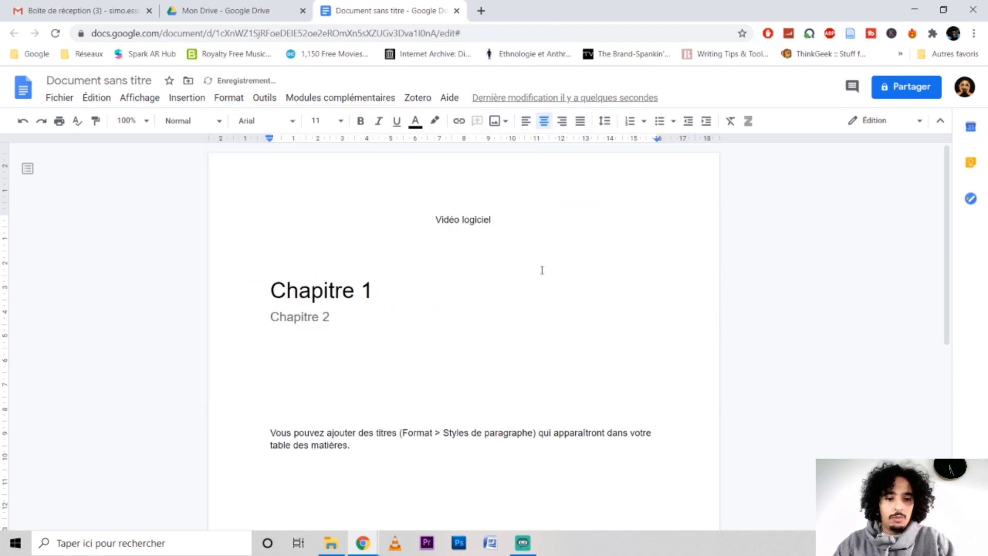
Step: Show the document outline and write "chapitre 3" on a new line below "Chapitre 2"
{"action": "left_click", "coordinate": [28, 169]}
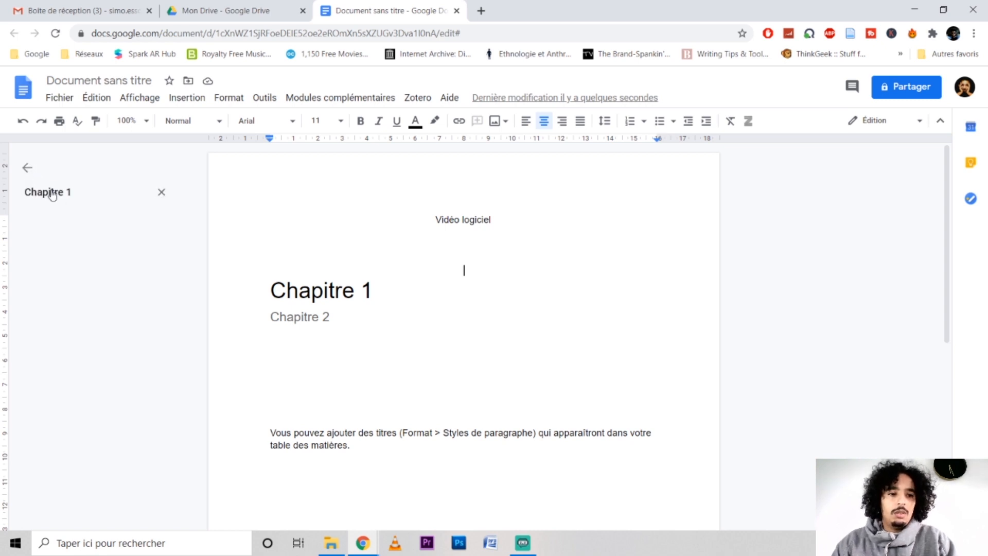
{"action": "left_click", "coordinate": [397, 287]}
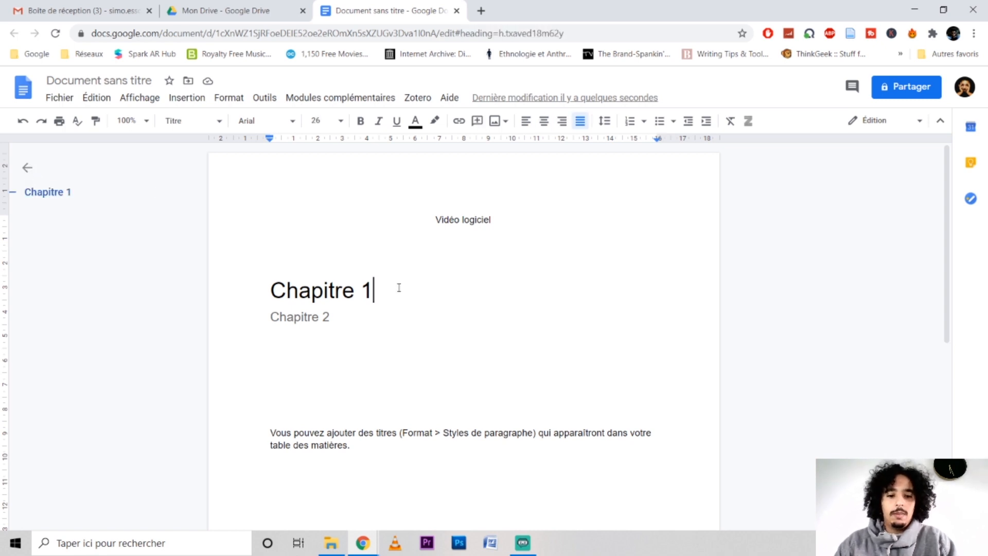
{"action": "left_click", "coordinate": [336, 312]}
{"action": "key", "text": "Return"}
{"action": "type", "text": "c"}
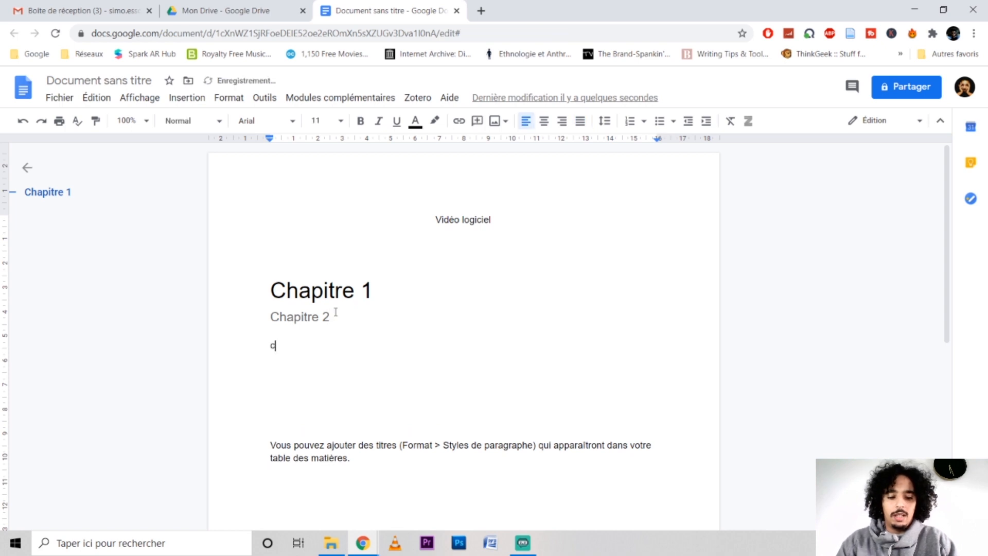
{"action": "type", "text": "hapitre 3"}
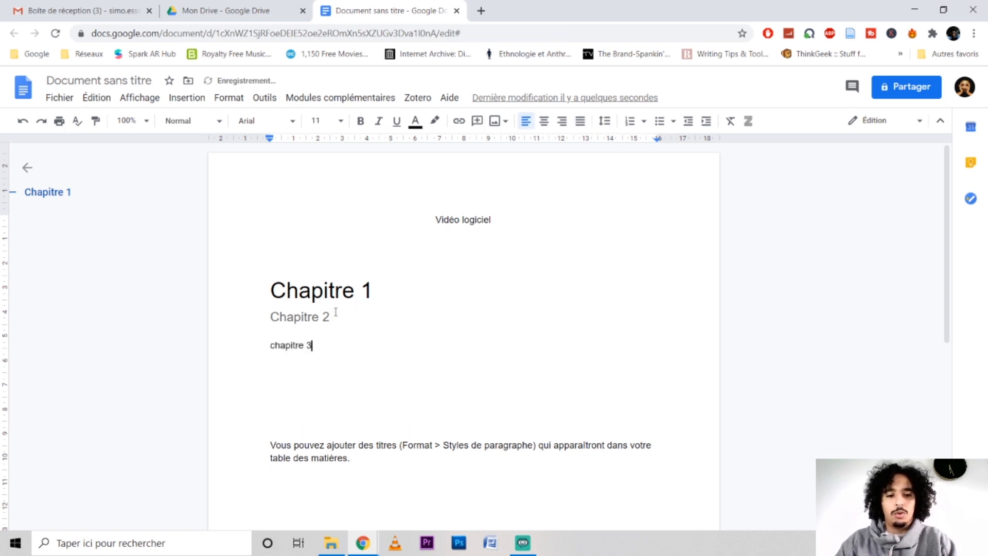
Step: Apply the Titre paragraph style to the whole "chapitre 3" line
{"action": "triple_click", "coordinate": [292, 347]}
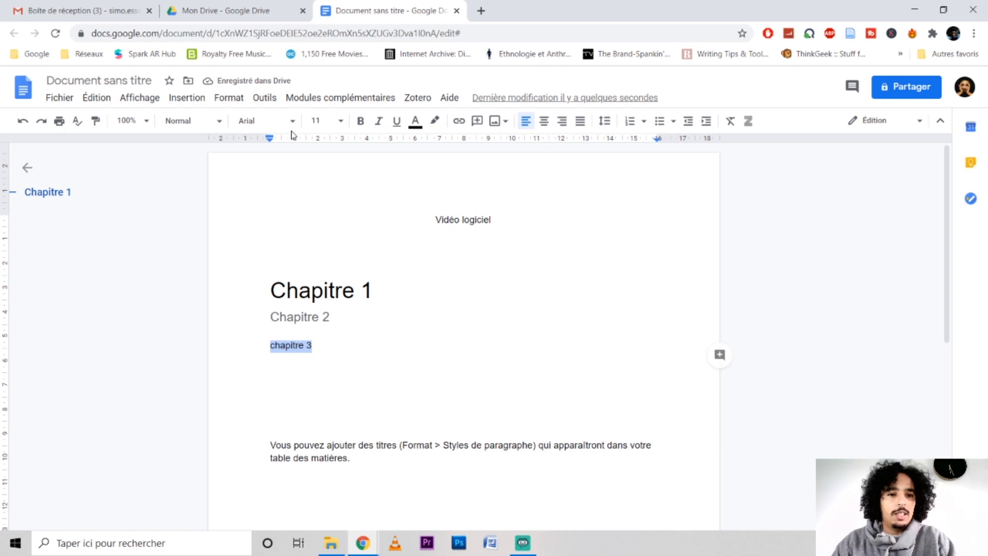
{"action": "left_click", "coordinate": [230, 99]}
{"action": "mouse_move", "coordinate": [380, 141]}
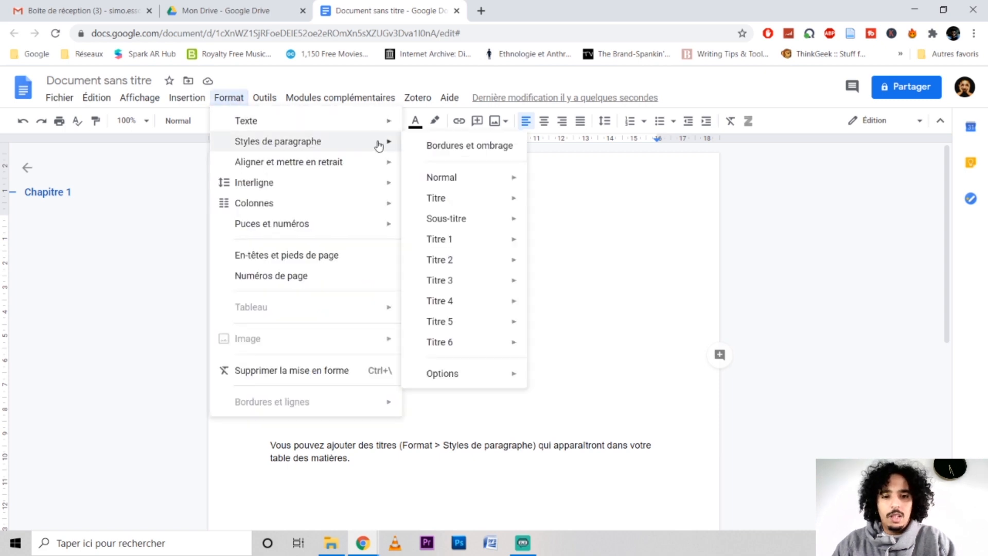
{"action": "left_click", "coordinate": [559, 205]}
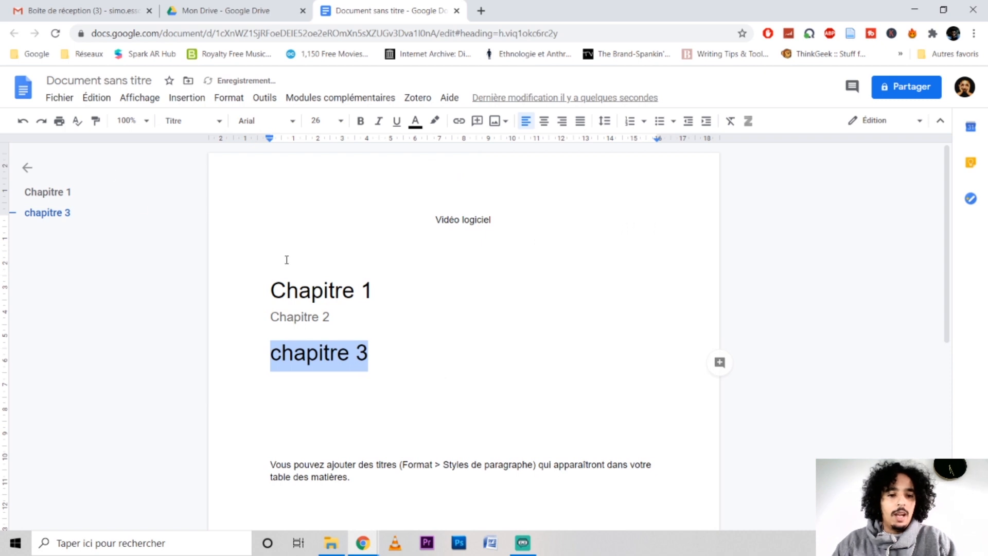
Step: Jump to "Chapitre 1" and "chapitre 3" from the document outline, and select the word "Chapitre" in the first heading
{"action": "left_click", "coordinate": [52, 194]}
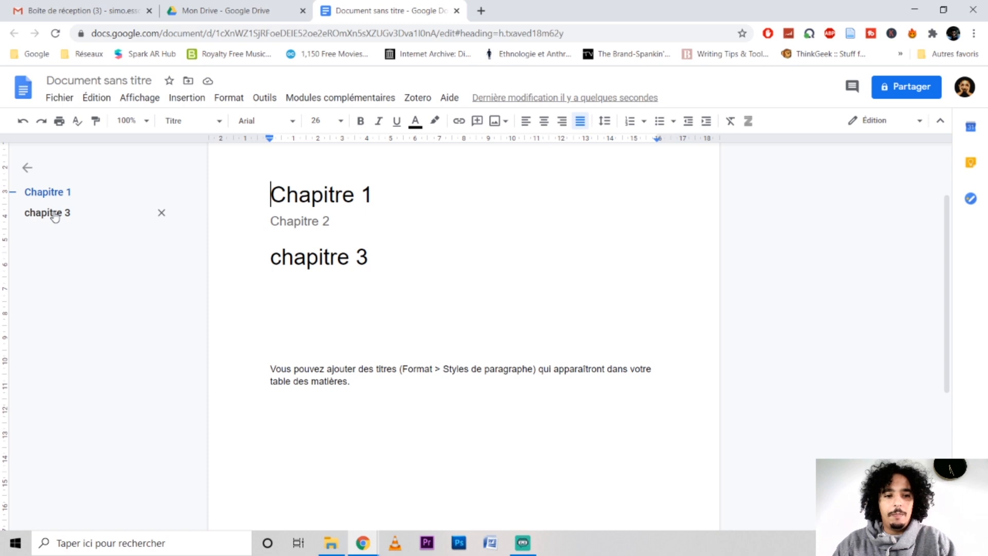
{"action": "left_click", "coordinate": [56, 214]}
{"action": "scroll", "coordinate": [386, 229], "scroll_direction": "up", "scroll_amount": 3}
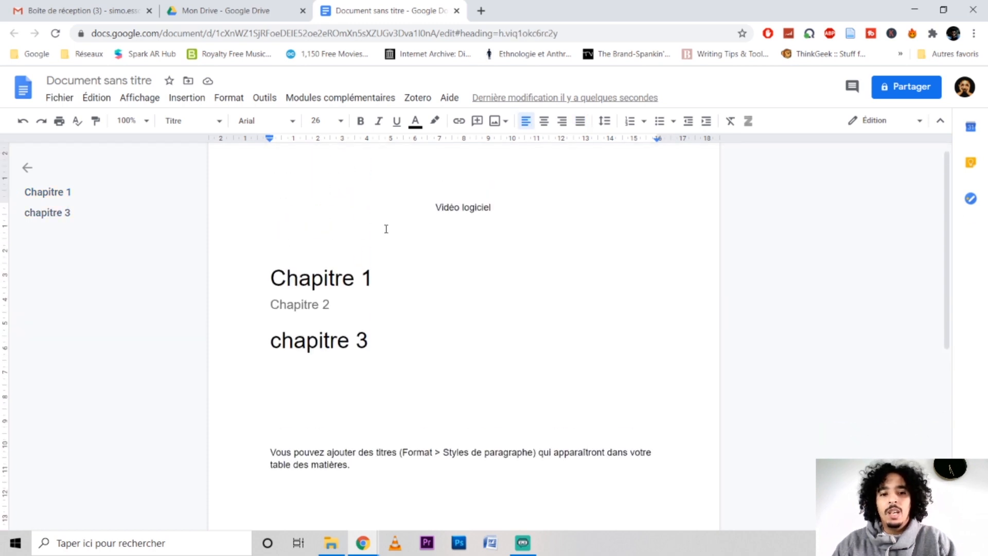
{"action": "double_click", "coordinate": [344, 273]}
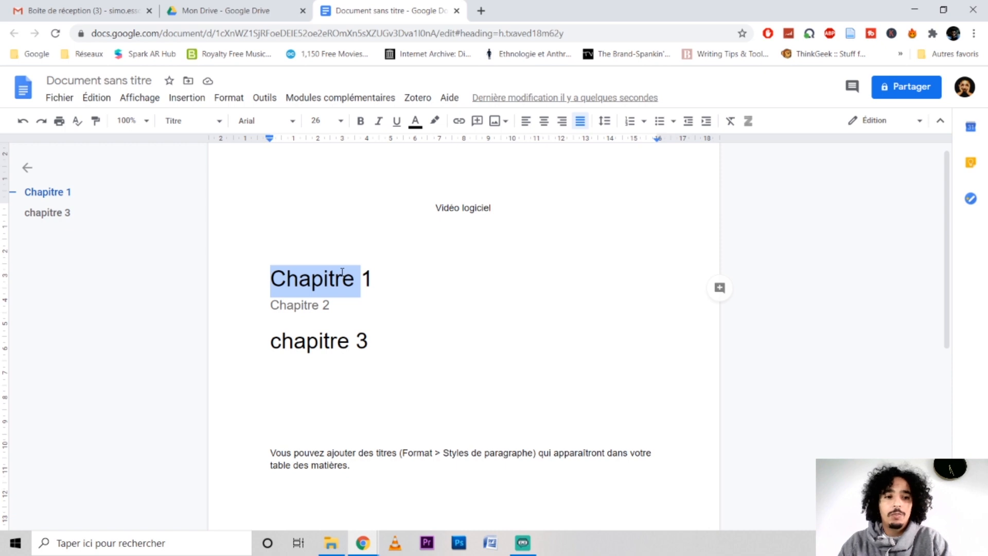
Step: Hide the document outline, show it again and use it to jump to "chapitre 3"
{"action": "left_click", "coordinate": [28, 169]}
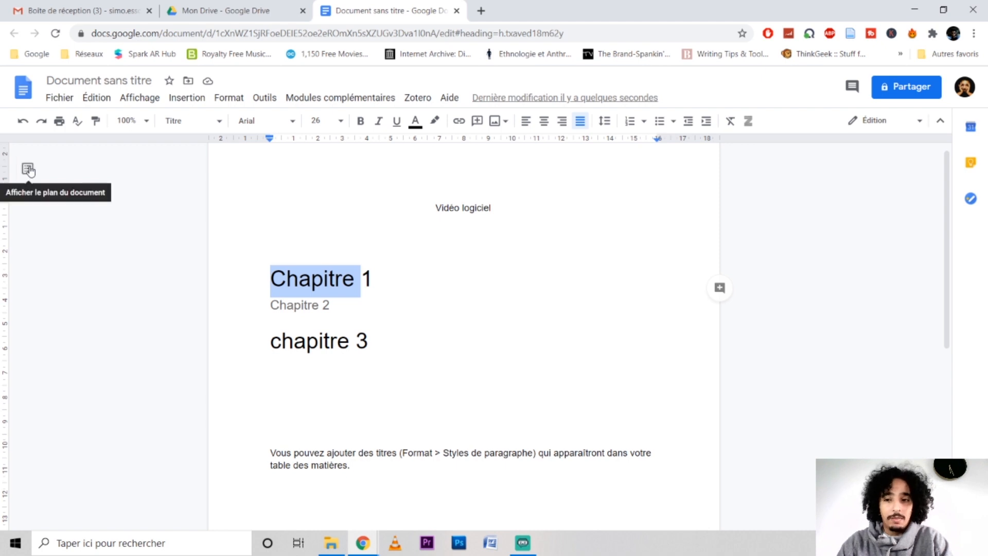
{"action": "left_click", "coordinate": [28, 168]}
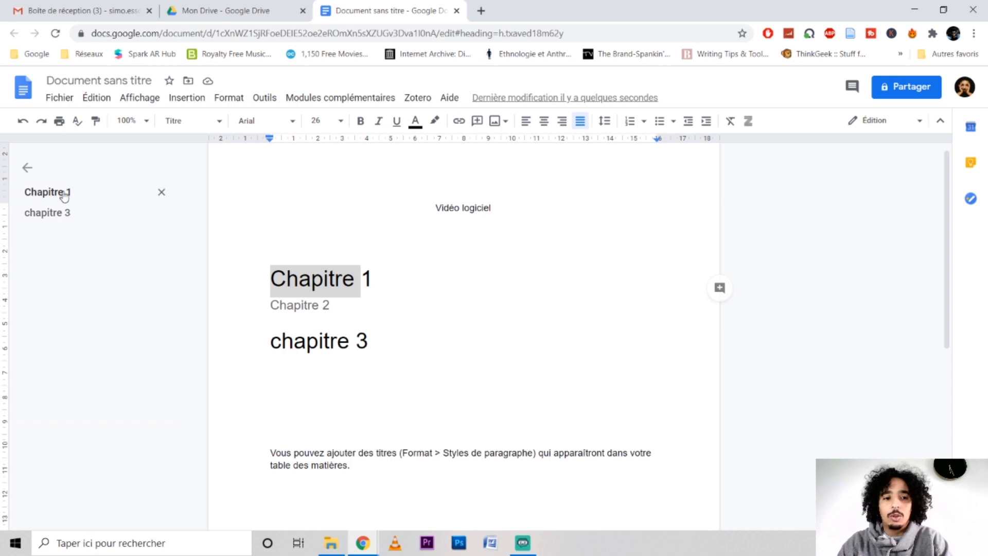
{"action": "left_click", "coordinate": [49, 212]}
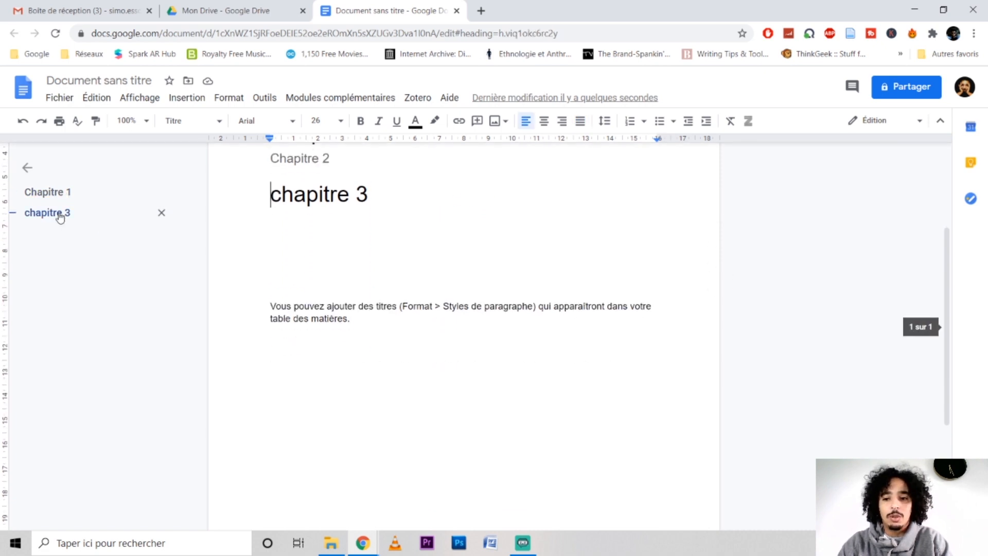
{"action": "scroll", "coordinate": [268, 263], "scroll_direction": "up", "scroll_amount": 3}
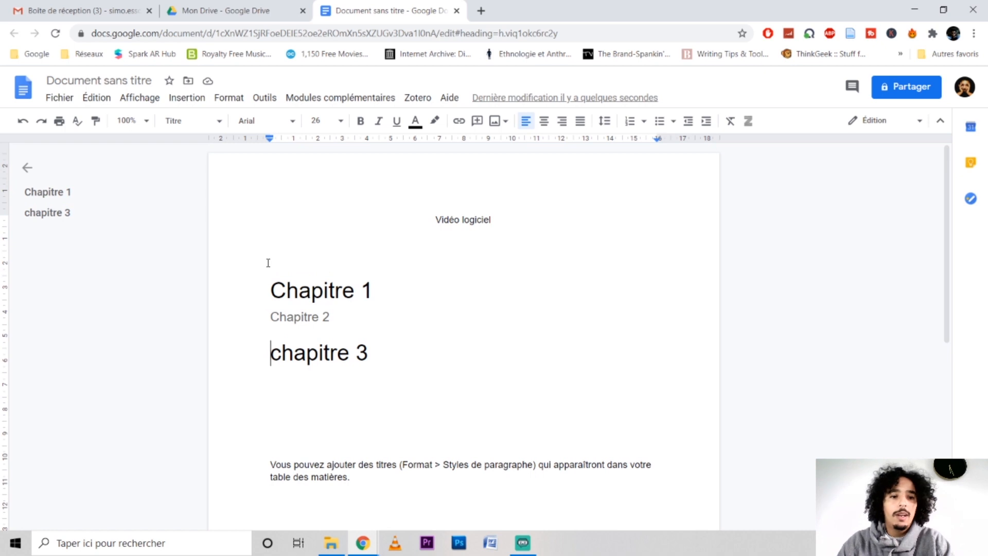
Step: Add the comment "titre de merde" to the number at the end of the "Chapitre 1" heading
{"action": "left_click", "coordinate": [187, 101]}
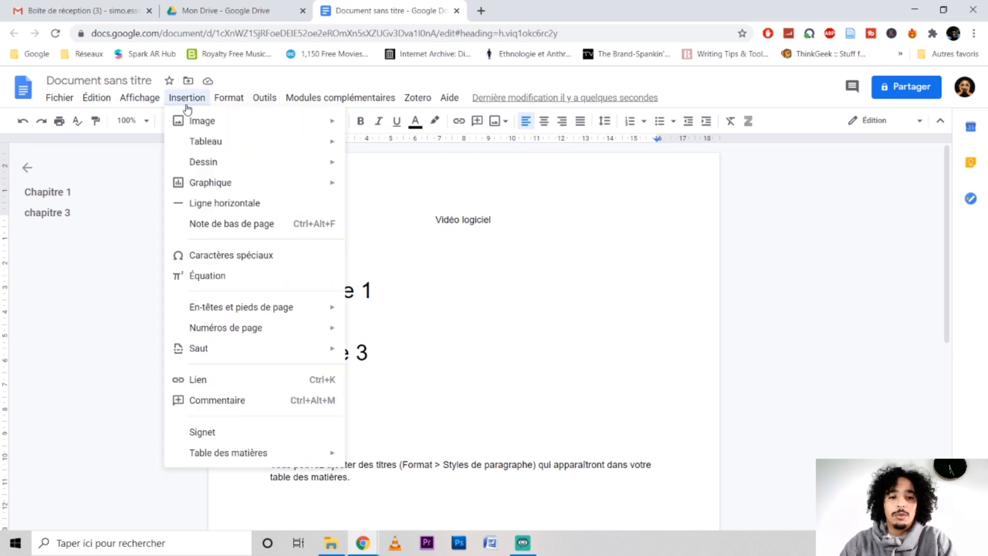
{"action": "mouse_move", "coordinate": [232, 103]}
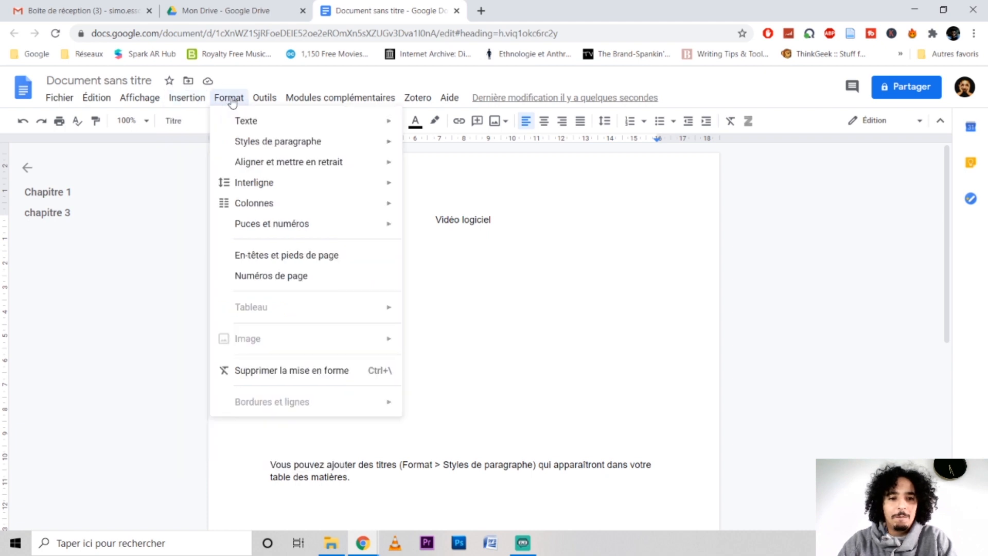
{"action": "mouse_move", "coordinate": [201, 102]}
{"action": "left_click", "coordinate": [376, 302]}
{"action": "left_click", "coordinate": [194, 103]}
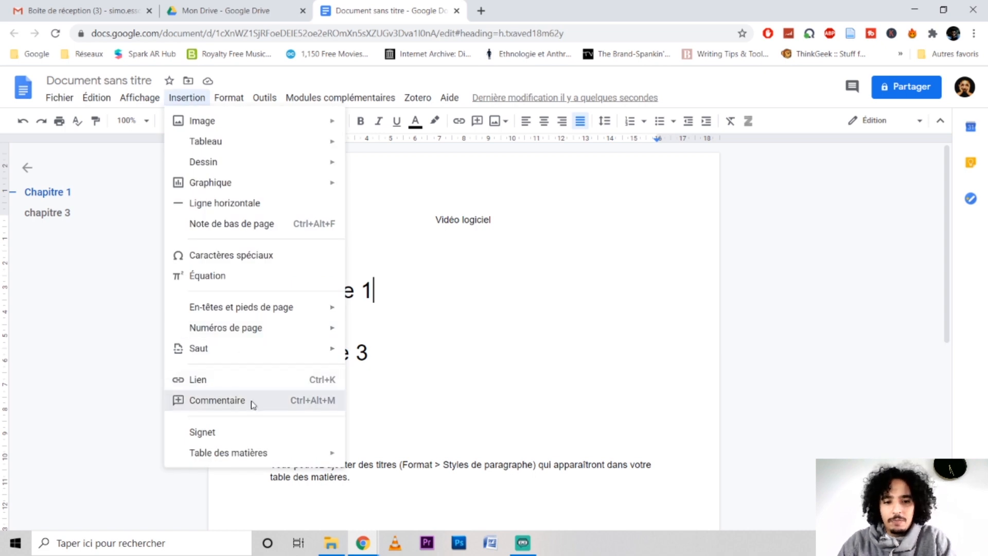
{"action": "left_click", "coordinate": [217, 400]}
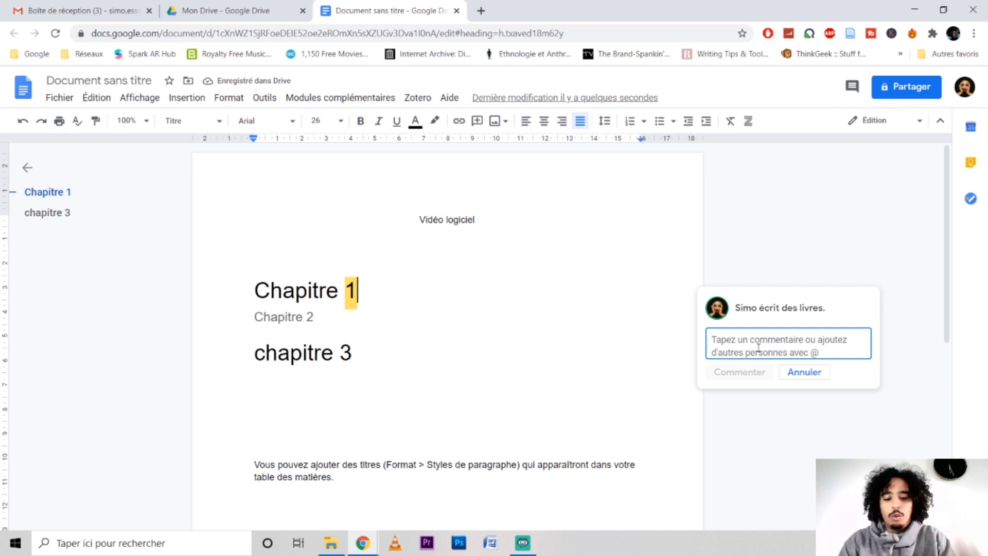
{"action": "type", "text": "titre de merde"}
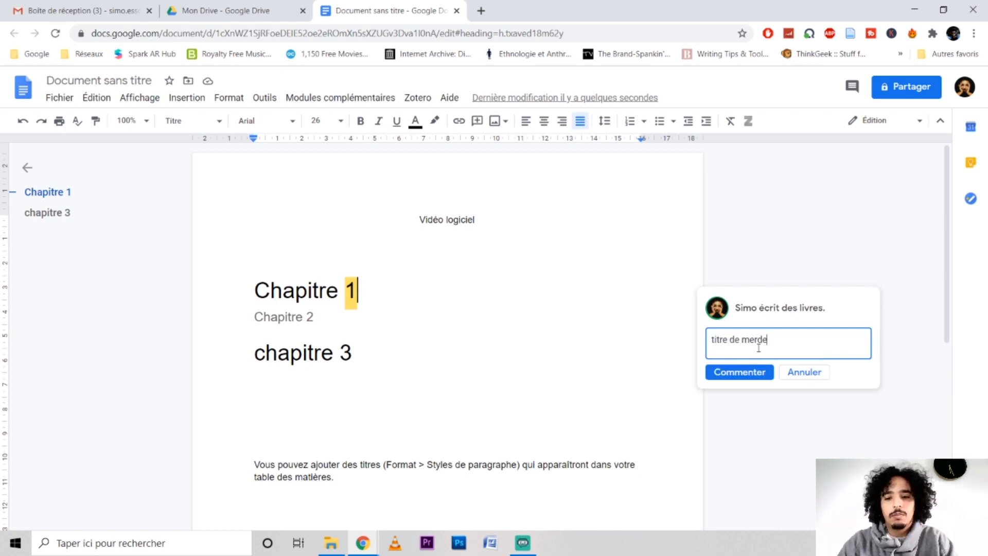
{"action": "left_click", "coordinate": [739, 372]}
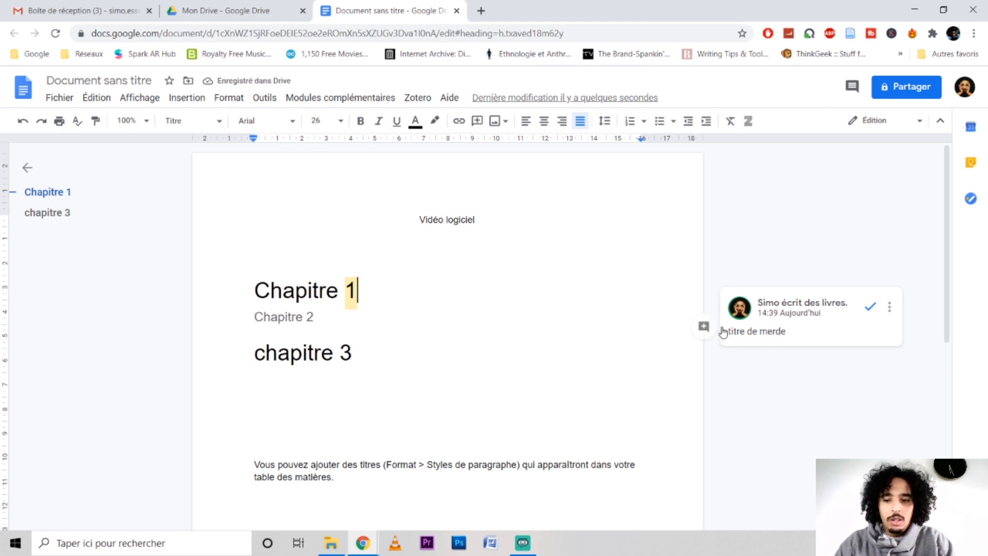
Step: Add the comment "merci" to the word "votre" in the table of contents placeholder text
{"action": "scroll", "coordinate": [721, 330], "scroll_direction": "down", "scroll_amount": 3}
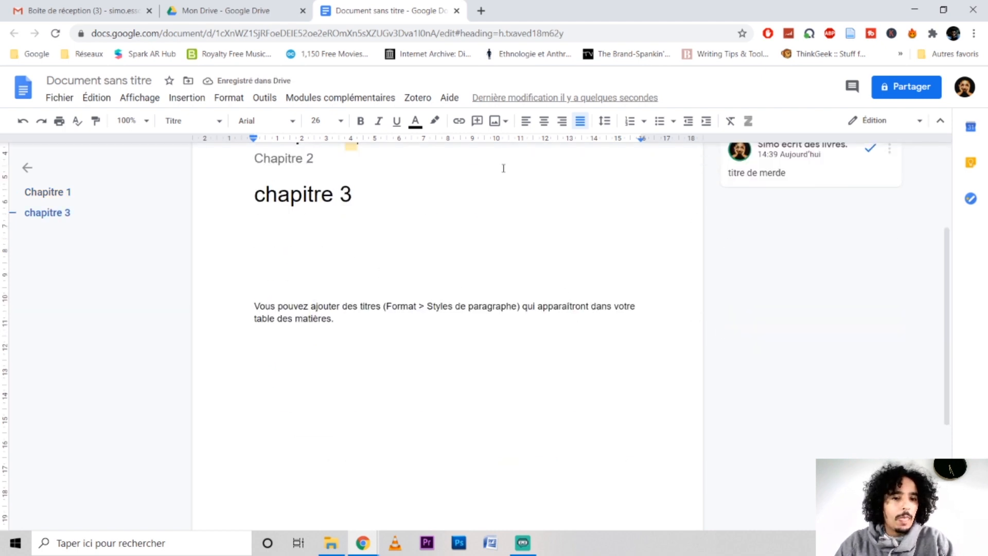
{"action": "left_click", "coordinate": [634, 305]}
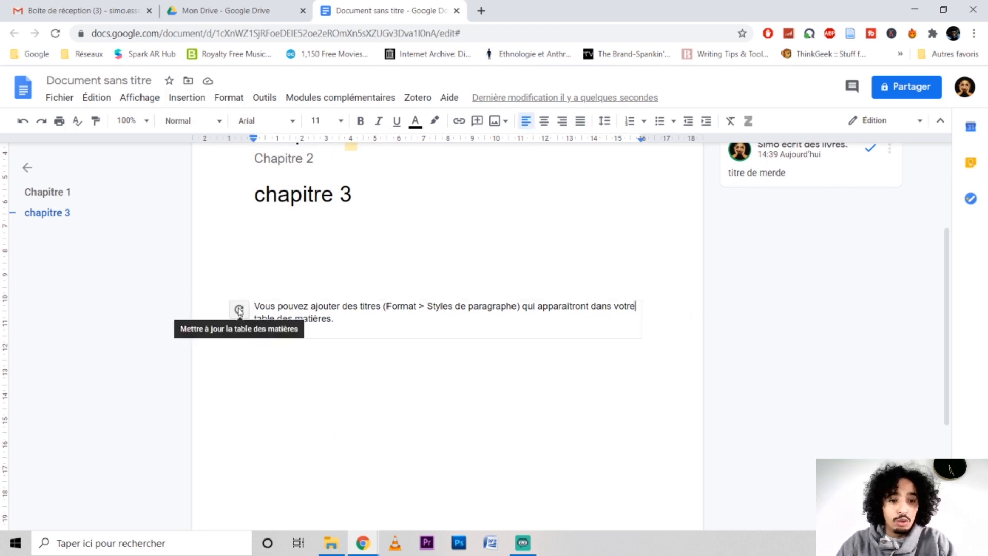
{"action": "left_click", "coordinate": [187, 97]}
{"action": "left_click", "coordinate": [247, 402]}
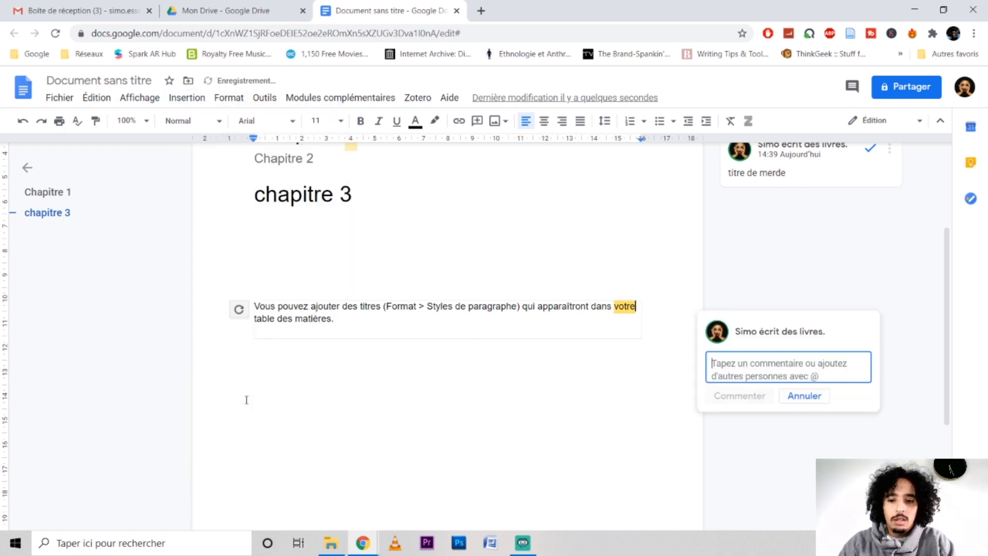
{"action": "type", "text": "merci"}
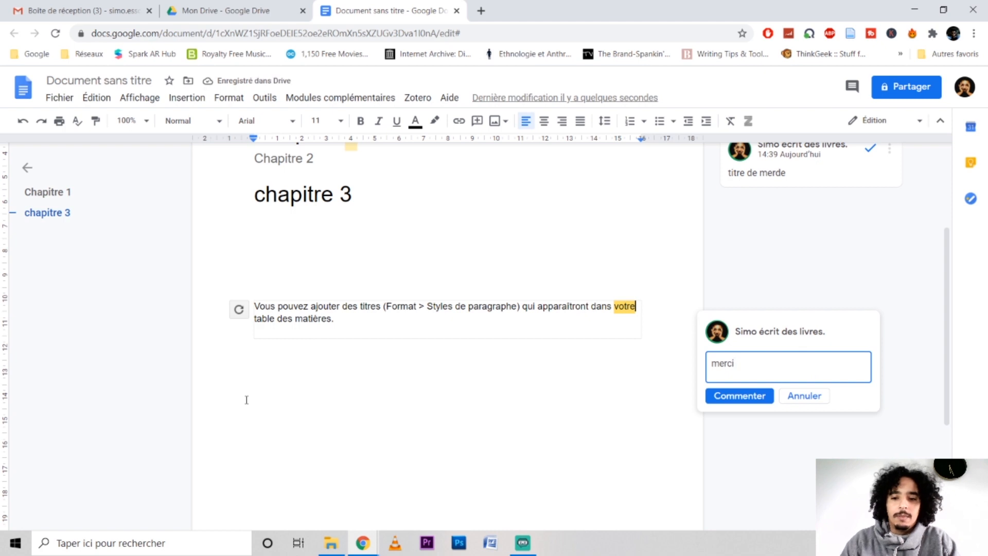
{"action": "left_click", "coordinate": [740, 405]}
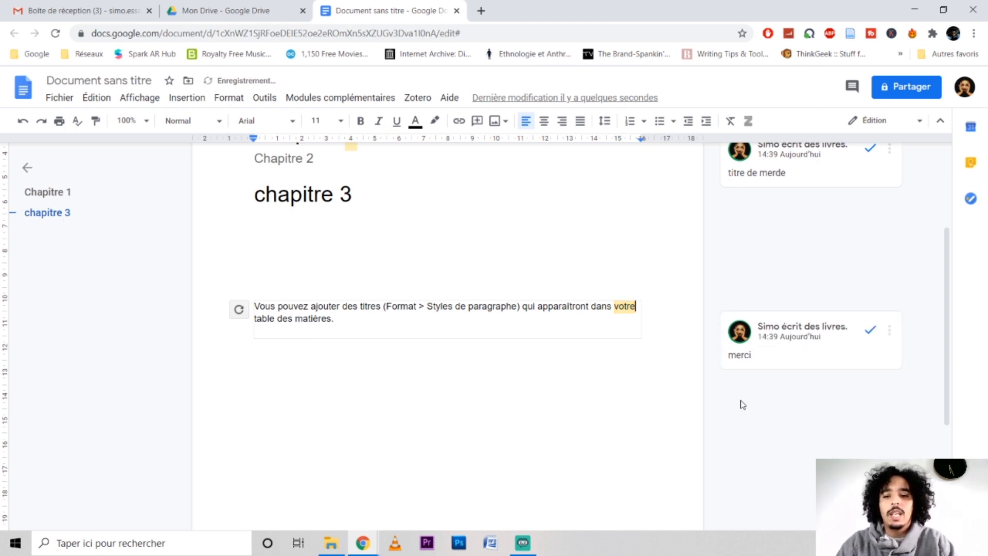
Step: View the shareable link to the "titre de merde" comment, and close it without copying
{"action": "scroll", "coordinate": [748, 342], "scroll_direction": "up", "scroll_amount": 2}
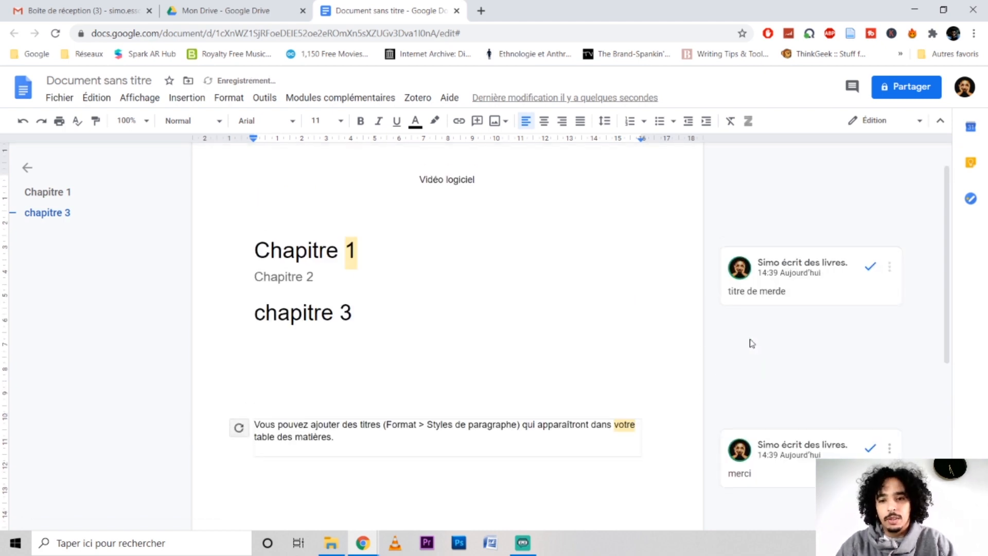
{"action": "left_click", "coordinate": [888, 268]}
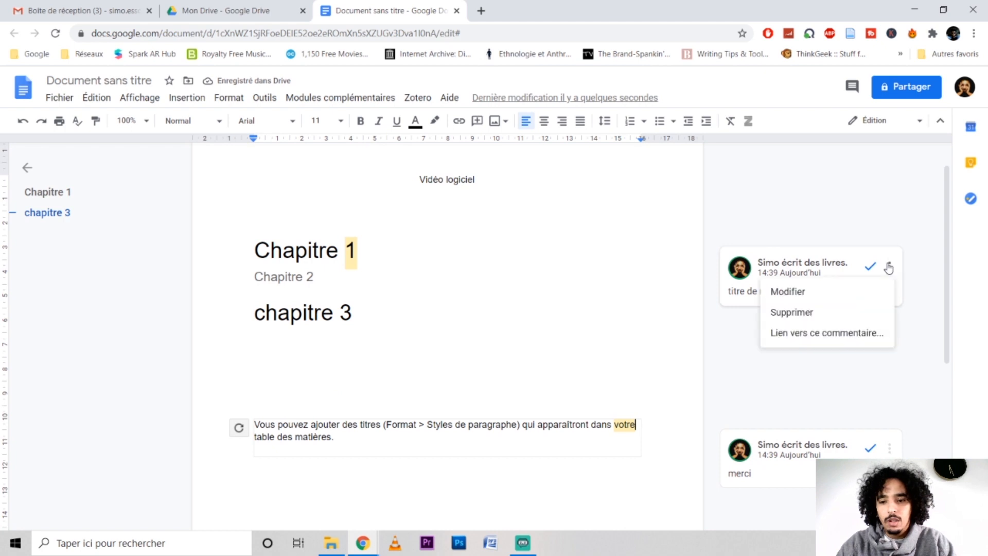
{"action": "left_click", "coordinate": [831, 336]}
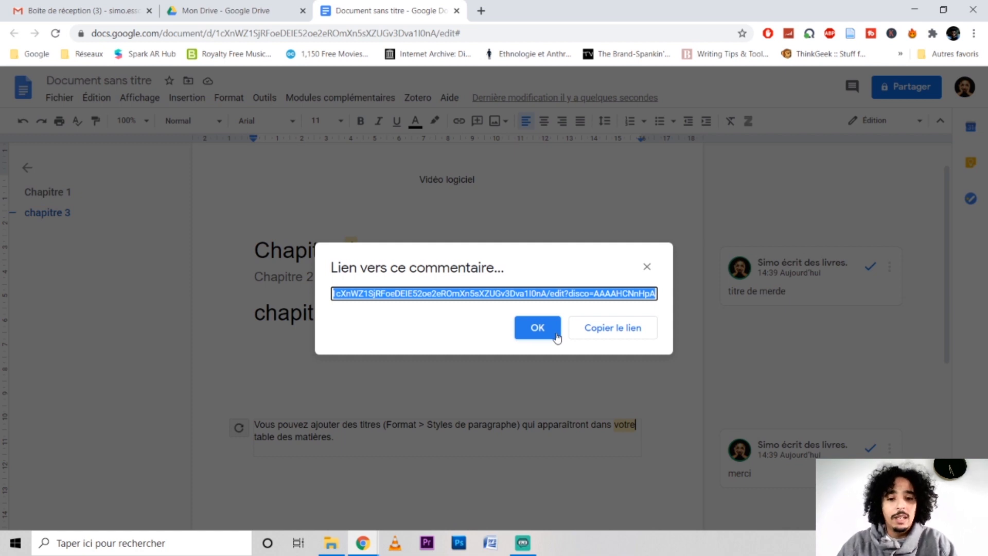
{"action": "left_click", "coordinate": [647, 267]}
{"action": "scroll", "coordinate": [648, 269], "scroll_direction": "down", "scroll_amount": 2}
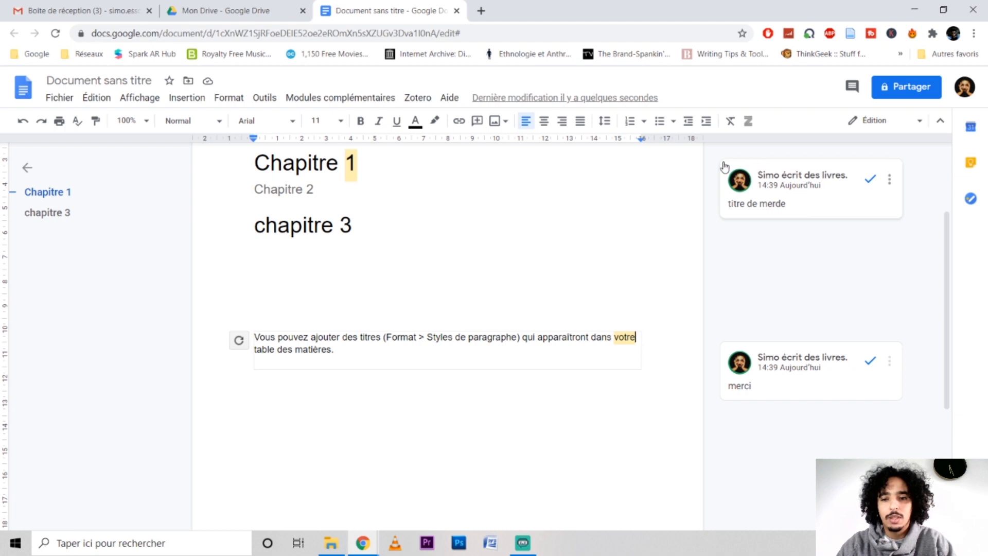
{"action": "scroll", "coordinate": [498, 186], "scroll_direction": "up", "scroll_amount": 2}
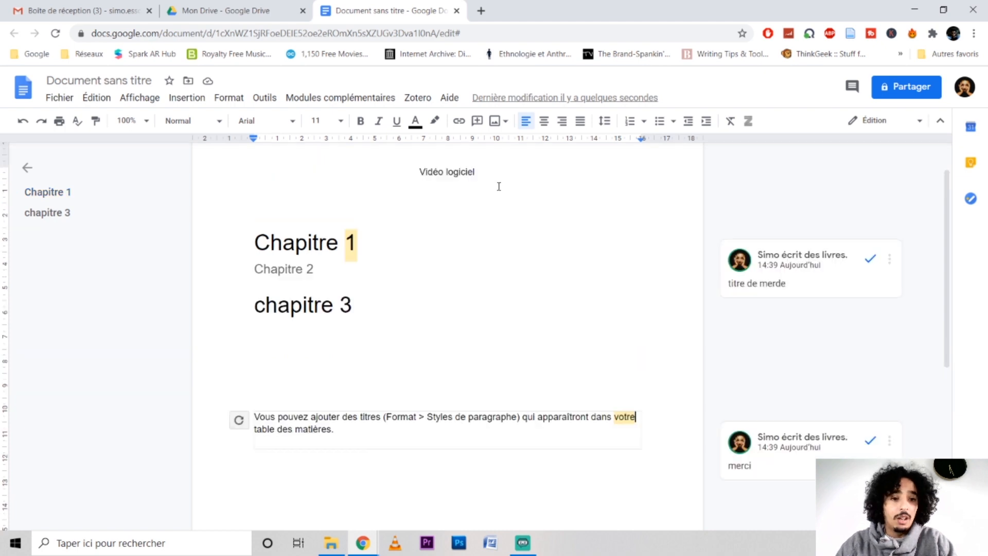
Step: Look at the link insertion options and the suggested document at the word "votre", and dismiss them
{"action": "left_click", "coordinate": [188, 97]}
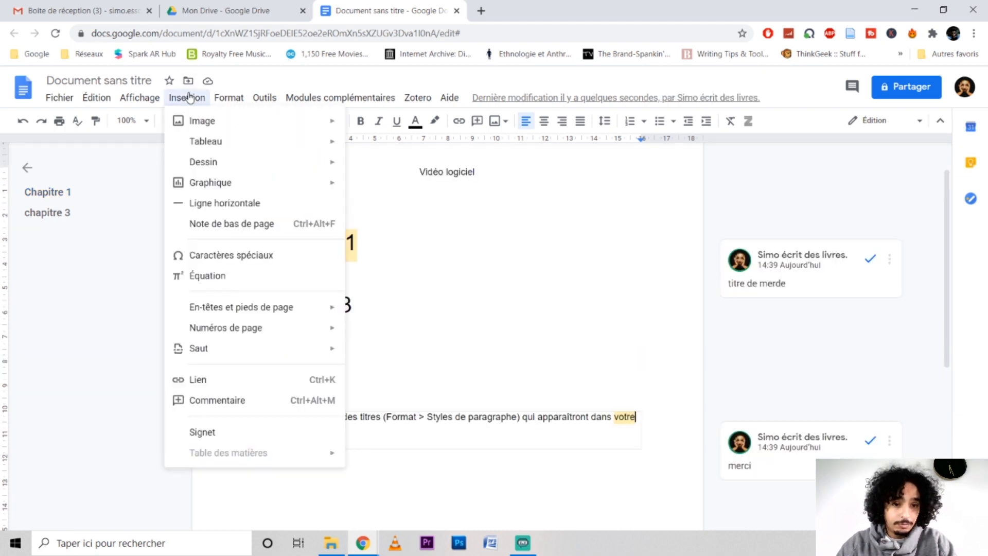
{"action": "left_click", "coordinate": [228, 384]}
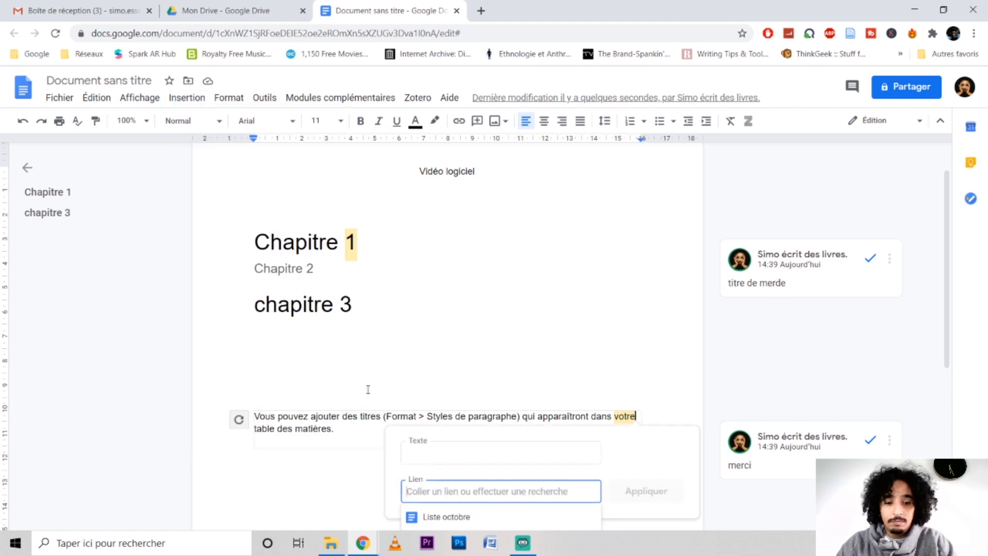
{"action": "scroll", "coordinate": [368, 389], "scroll_direction": "down", "scroll_amount": 5}
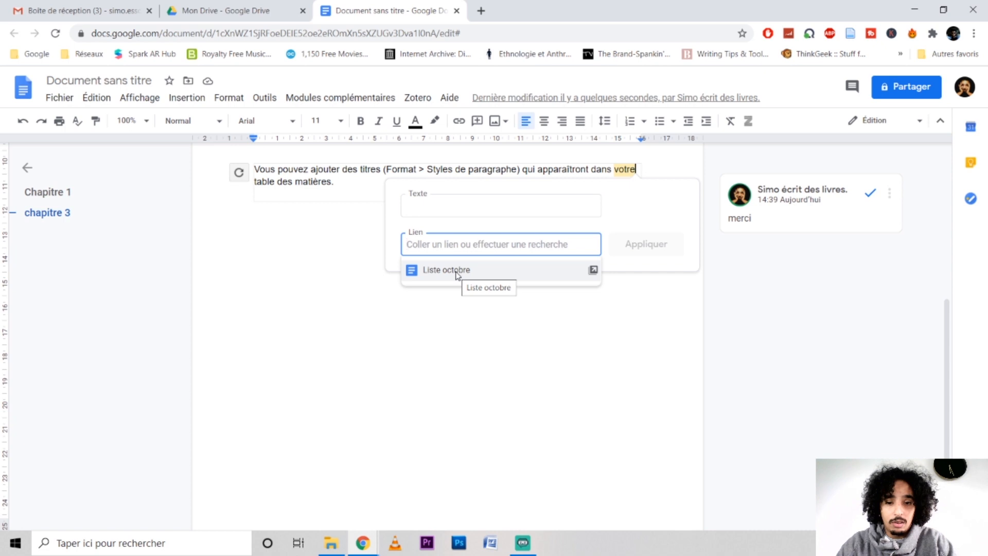
{"action": "scroll", "coordinate": [271, 320], "scroll_direction": "up", "scroll_amount": 1}
{"action": "left_click", "coordinate": [271, 321]}
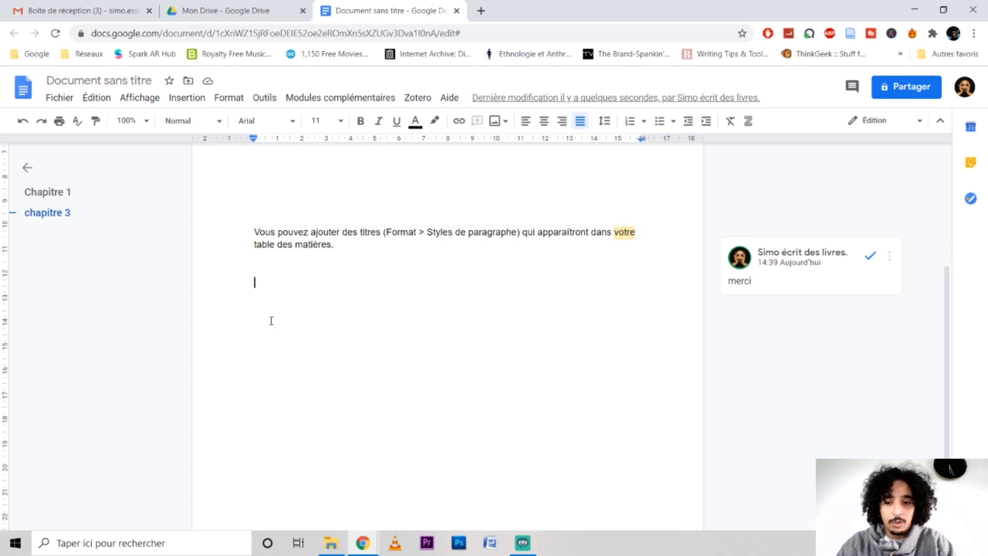
Step: Delete the table of contents placeholder text below the chapter headings
{"action": "left_click", "coordinate": [344, 246]}
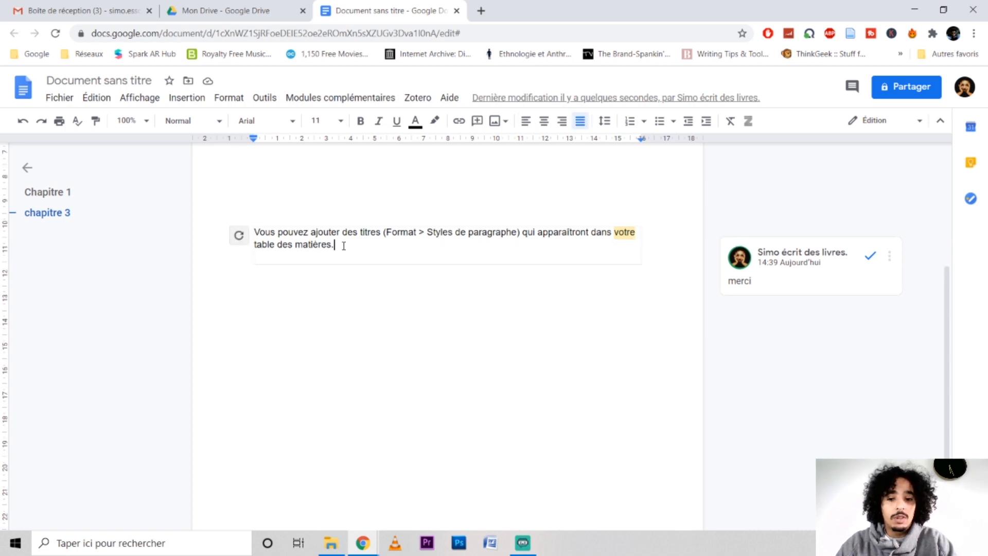
{"action": "key", "text": "BackSpace"}
{"action": "key", "text": "BackSpace"}
{"action": "key", "text": "BackSpace"}
{"action": "key", "text": "BackSpace"}
{"action": "key", "text": "BackSpace"}
{"action": "key", "text": "BackSpace"}
{"action": "key", "text": "BackSpace"}
{"action": "key", "text": "BackSpace"}
{"action": "key", "text": "BackSpace"}
{"action": "key", "text": "BackSpace"}
{"action": "key", "text": "BackSpace"}
{"action": "key", "text": "BackSpace"}
{"action": "key", "text": "BackSpace"}
{"action": "key", "text": "BackSpace"}
{"action": "key", "text": "BackSpace"}
{"action": "key", "text": "BackSpace"}
{"action": "key", "text": "BackSpace"}
{"action": "key", "text": "BackSpace"}
{"action": "key", "text": "BackSpace"}
{"action": "key", "text": "BackSpace"}
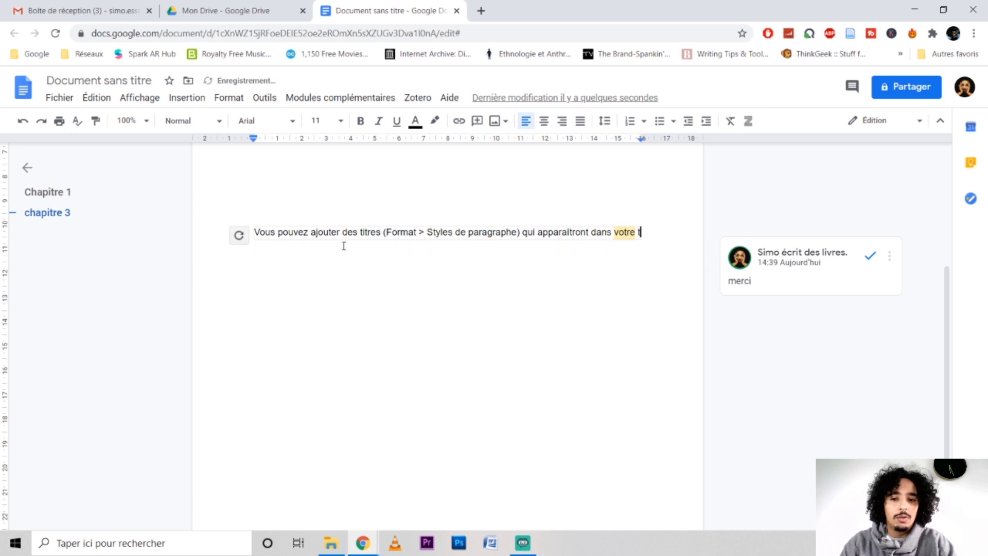
{"action": "key", "text": "BackSpace"}
{"action": "key", "text": "BackSpace"}
{"action": "key", "text": "BackSpace"}
{"action": "key", "text": "BackSpace"}
{"action": "key", "text": "BackSpace"}
{"action": "key", "text": "BackSpace"}
{"action": "key", "text": "BackSpace"}
{"action": "key", "text": "BackSpace"}
{"action": "key", "text": "BackSpace"}
{"action": "key", "text": "BackSpace"}
{"action": "key", "text": "BackSpace"}
{"action": "key", "text": "BackSpace"}
{"action": "key", "text": "BackSpace"}
{"action": "key", "text": "BackSpace"}
{"action": "key", "text": "BackSpace"}
{"action": "key", "text": "BackSpace"}
{"action": "key", "text": "BackSpace"}
{"action": "key", "text": "BackSpace"}
{"action": "key", "text": "BackSpace"}
{"action": "key", "text": "BackSpace"}
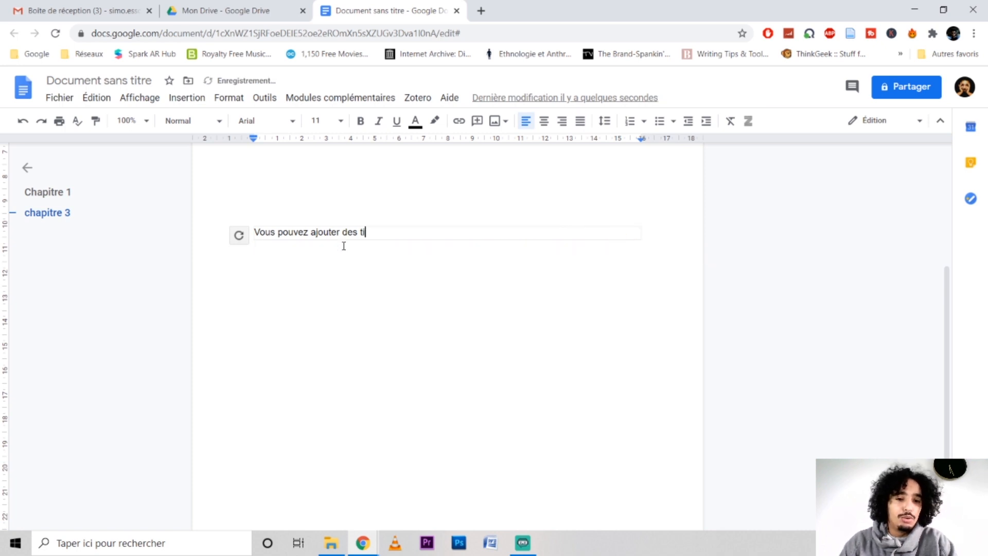
{"action": "key", "text": "BackSpace"}
Step: With the cursor after "Chapitre 1", examine the table of contents formats and the text, paragraph, line spacing and column formatting options
{"action": "scroll", "coordinate": [331, 178], "scroll_direction": "up", "scroll_amount": 5}
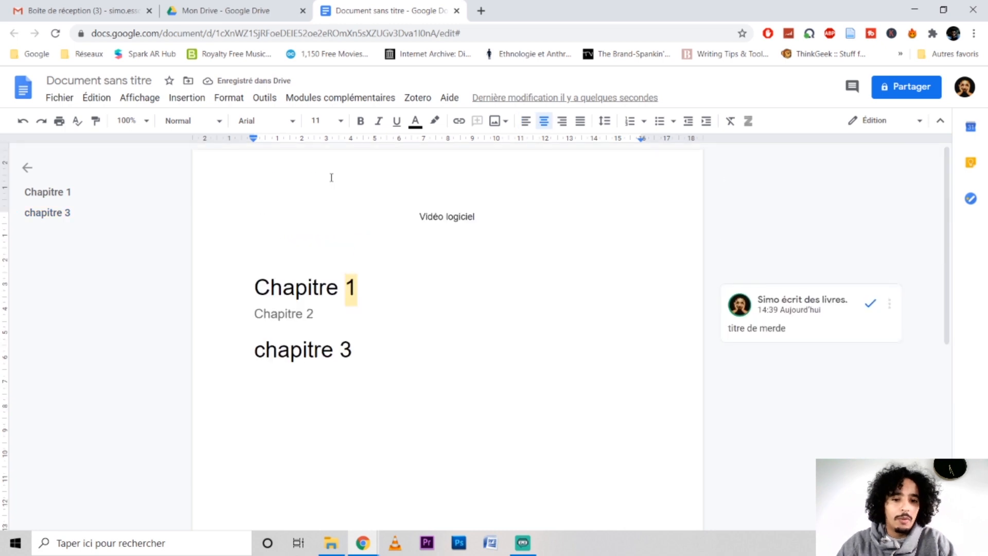
{"action": "left_click", "coordinate": [372, 278]}
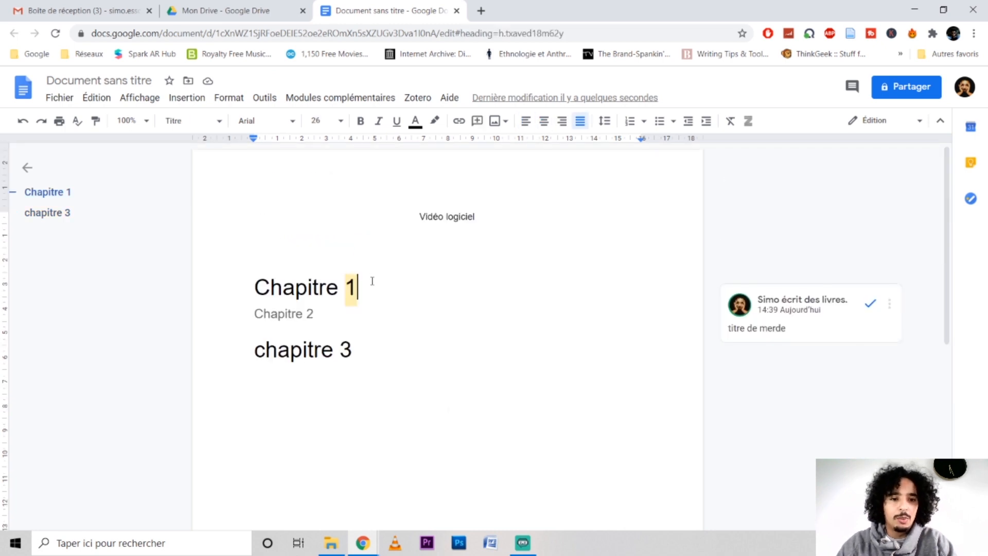
{"action": "left_click", "coordinate": [194, 101]}
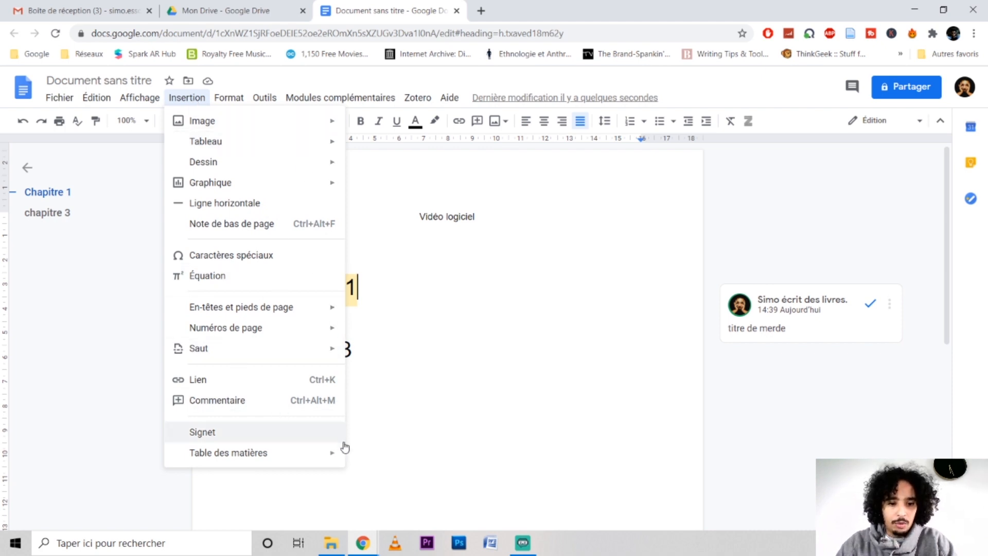
{"action": "mouse_move", "coordinate": [337, 458]}
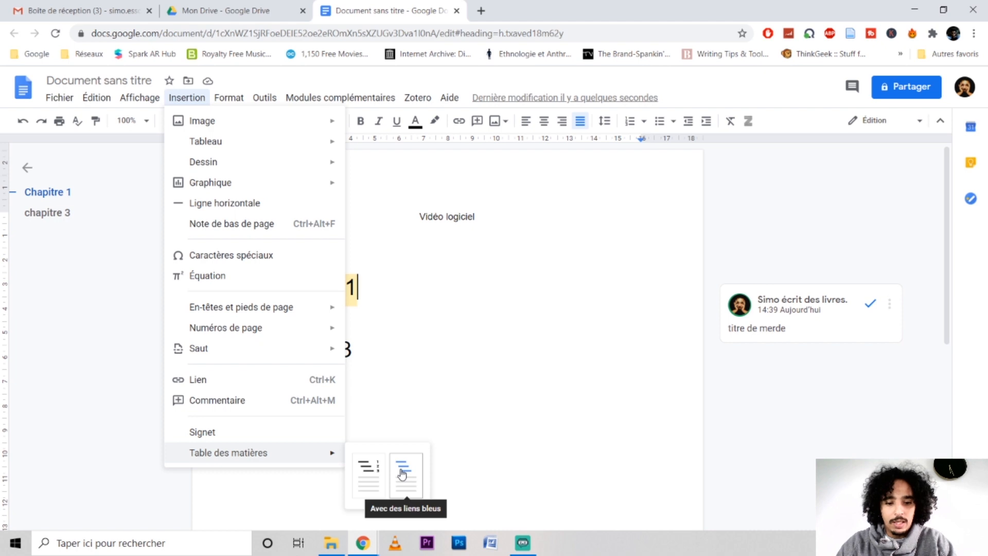
{"action": "mouse_move", "coordinate": [229, 97]}
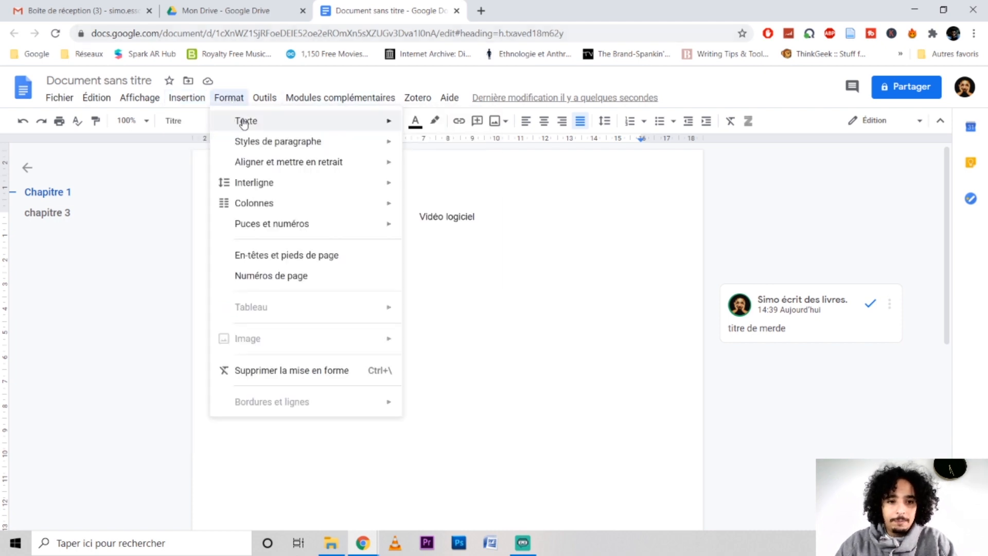
{"action": "mouse_move", "coordinate": [245, 122]}
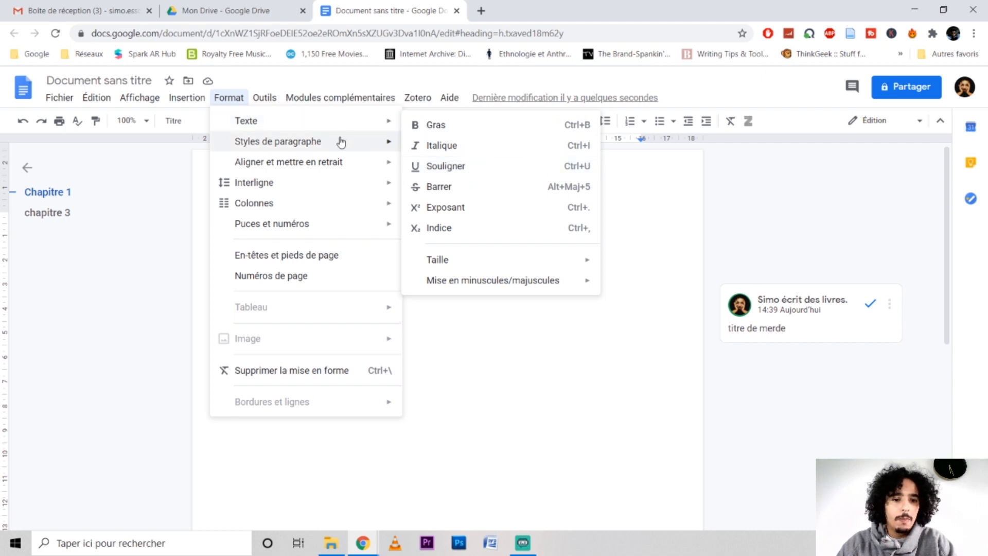
{"action": "mouse_move", "coordinate": [339, 141]}
{"action": "mouse_move", "coordinate": [348, 172]}
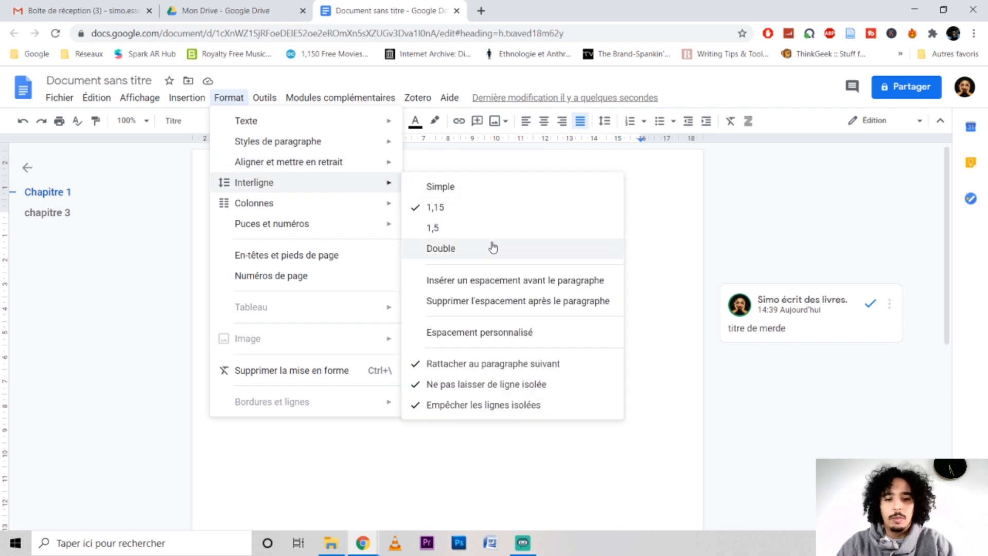
{"action": "mouse_move", "coordinate": [342, 210]}
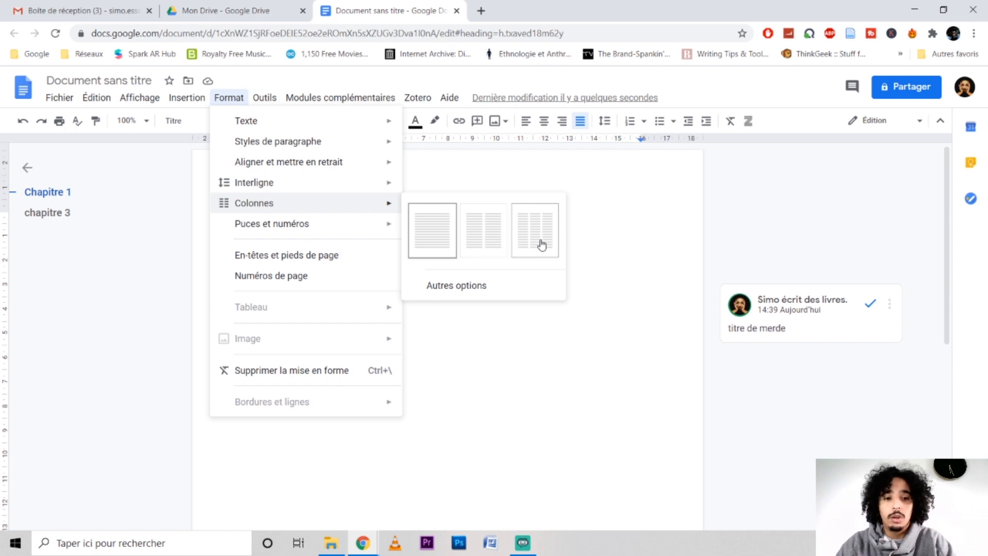
{"action": "mouse_move", "coordinate": [365, 230]}
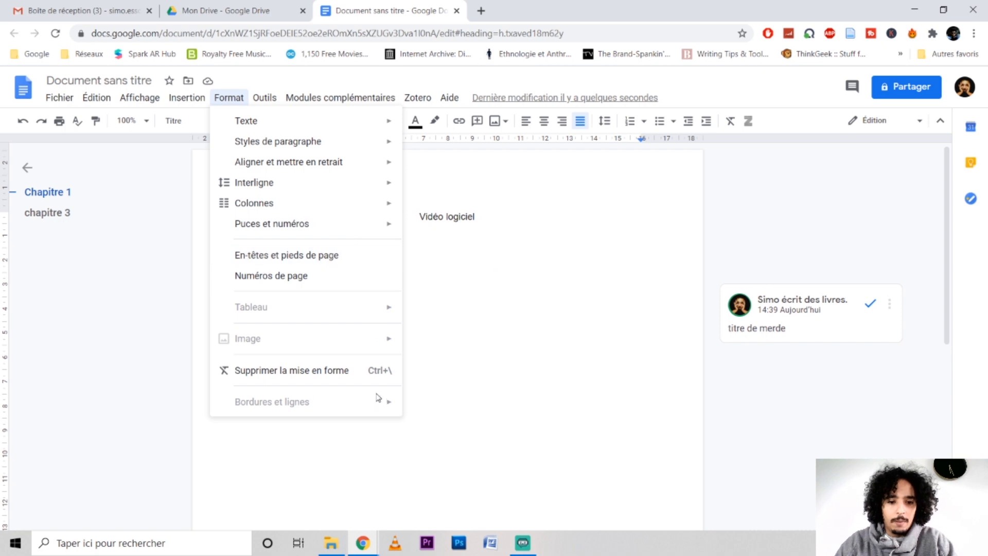
{"action": "left_click", "coordinate": [501, 308]}
Step: Display the document's word count details
{"action": "left_click", "coordinate": [269, 99]}
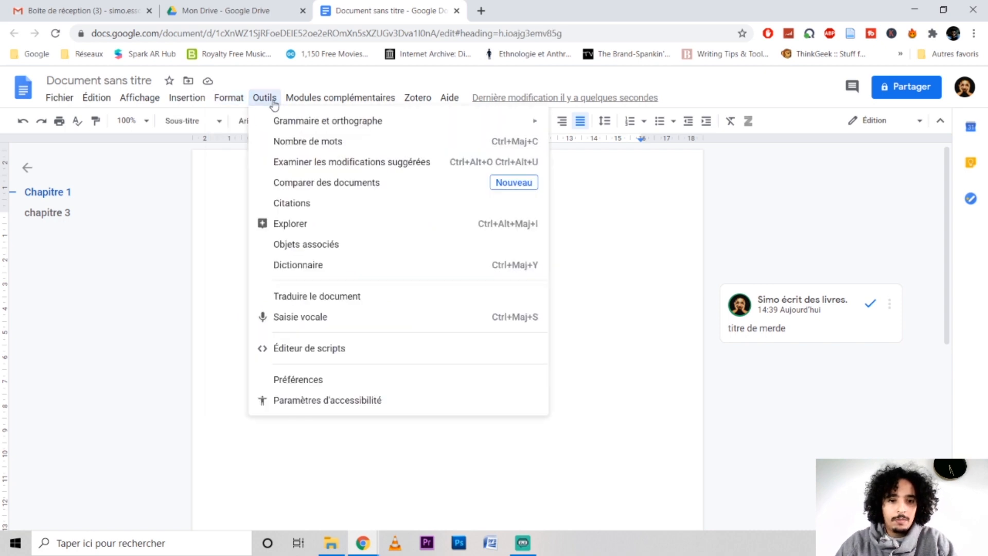
{"action": "mouse_move", "coordinate": [300, 126]}
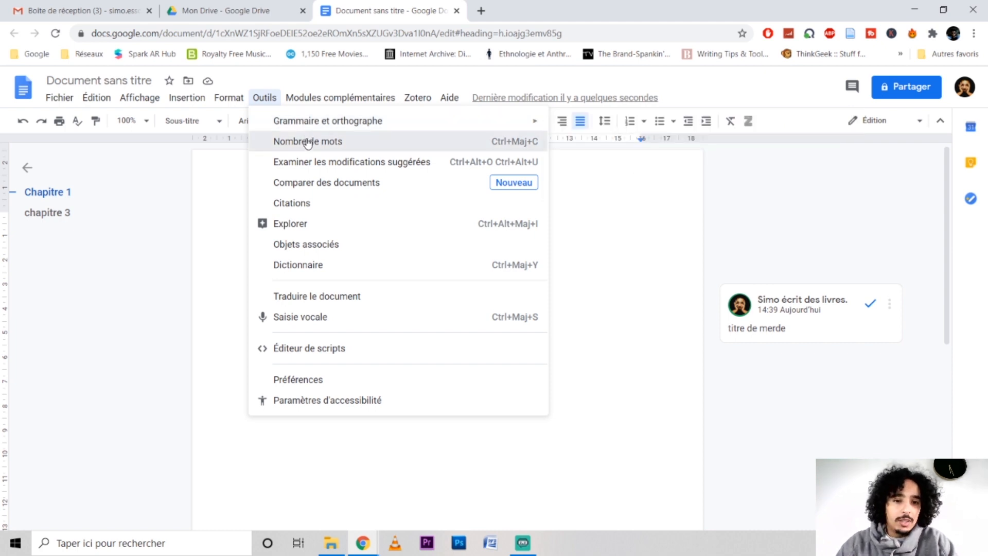
{"action": "left_click", "coordinate": [308, 143]}
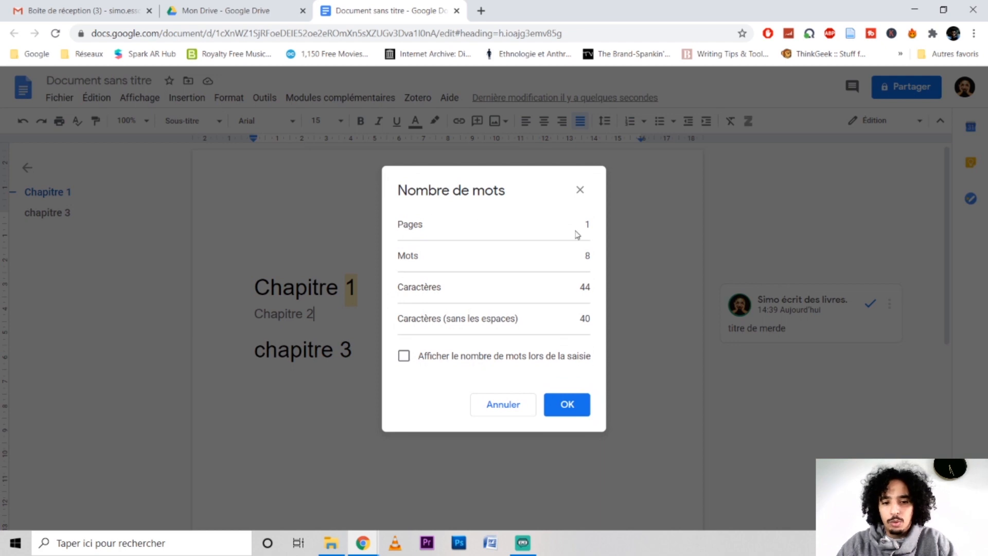
Step: Turn on the word count display while typing and add the line "chapitre 4" below "chapitre 3"
{"action": "left_click", "coordinate": [403, 357]}
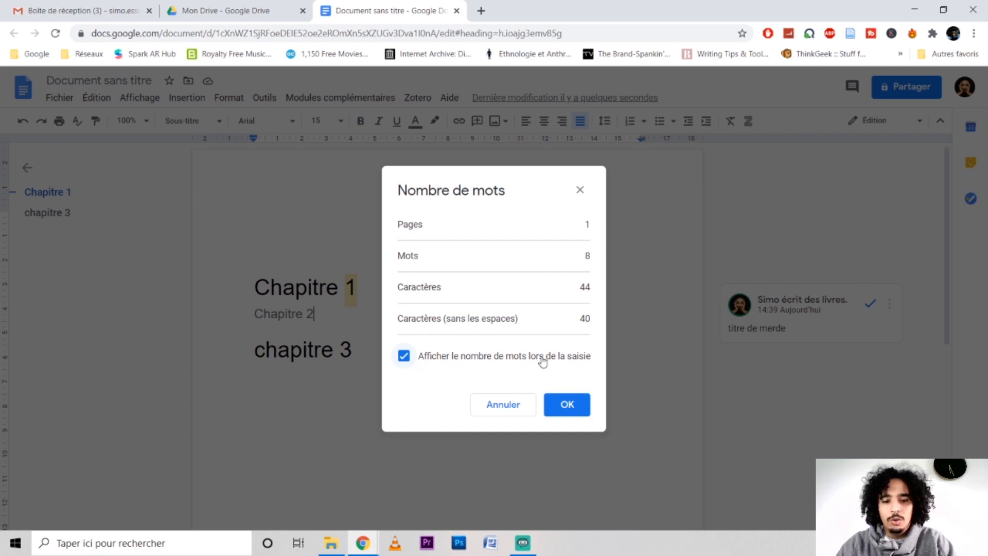
{"action": "left_click", "coordinate": [574, 407]}
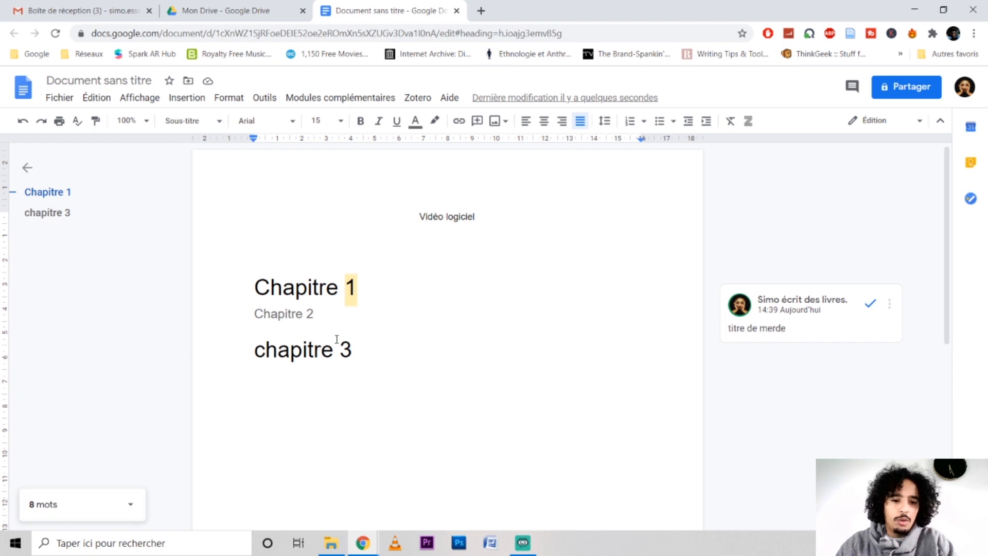
{"action": "left_click", "coordinate": [376, 346]}
{"action": "key", "text": "Return"}
{"action": "type", "text": "chapitre "}
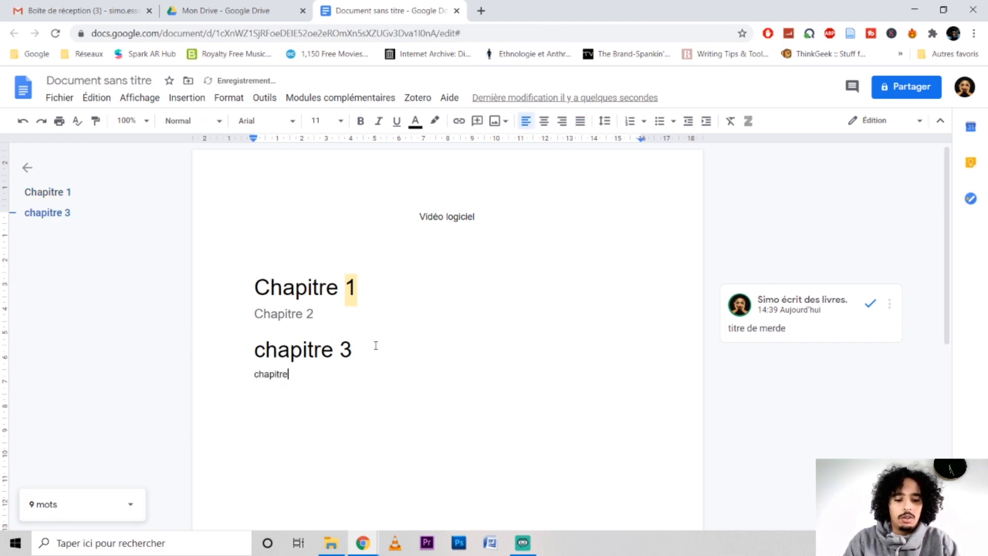
{"action": "type", "text": "4"}
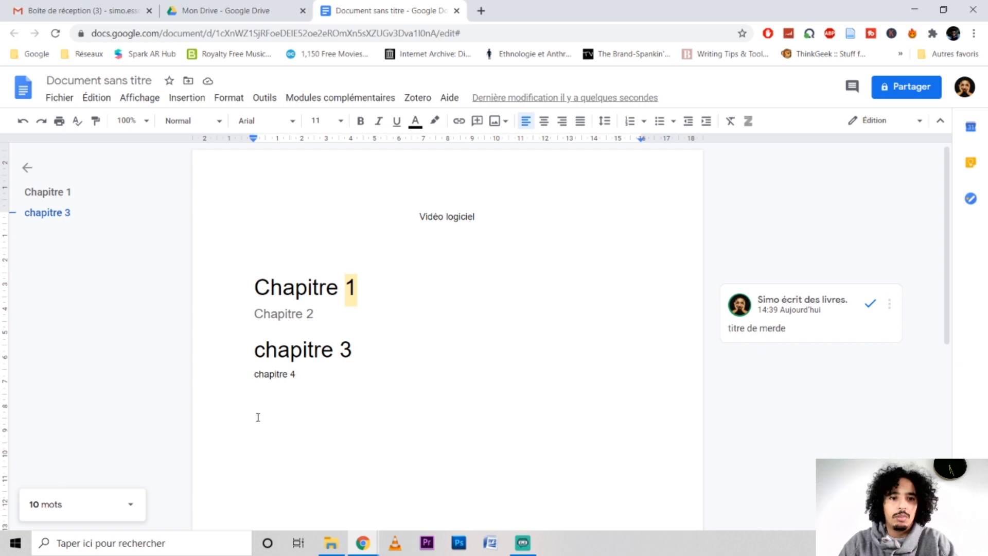
Step: Examine the citation styles available for the document and close the citation options
{"action": "left_click", "coordinate": [260, 106]}
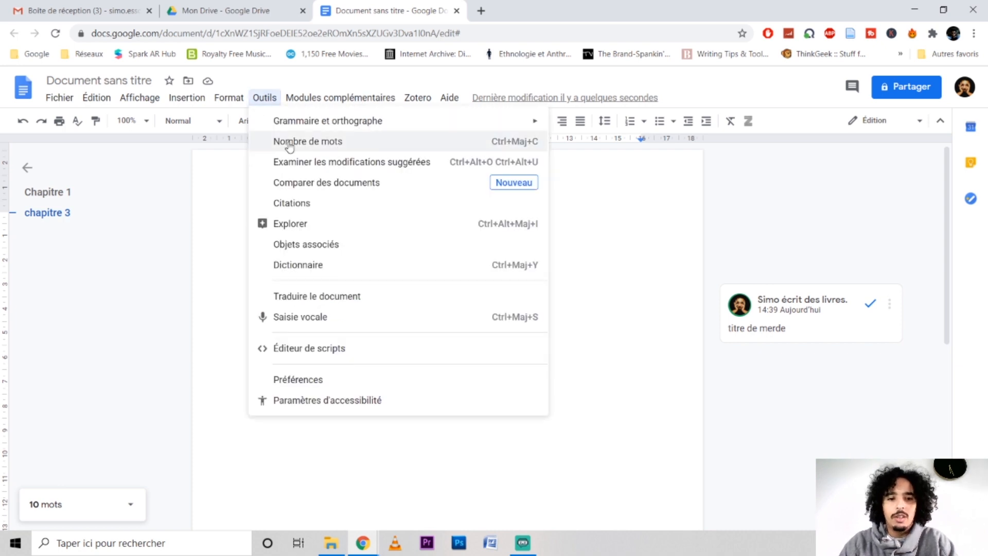
{"action": "left_click", "coordinate": [319, 205]}
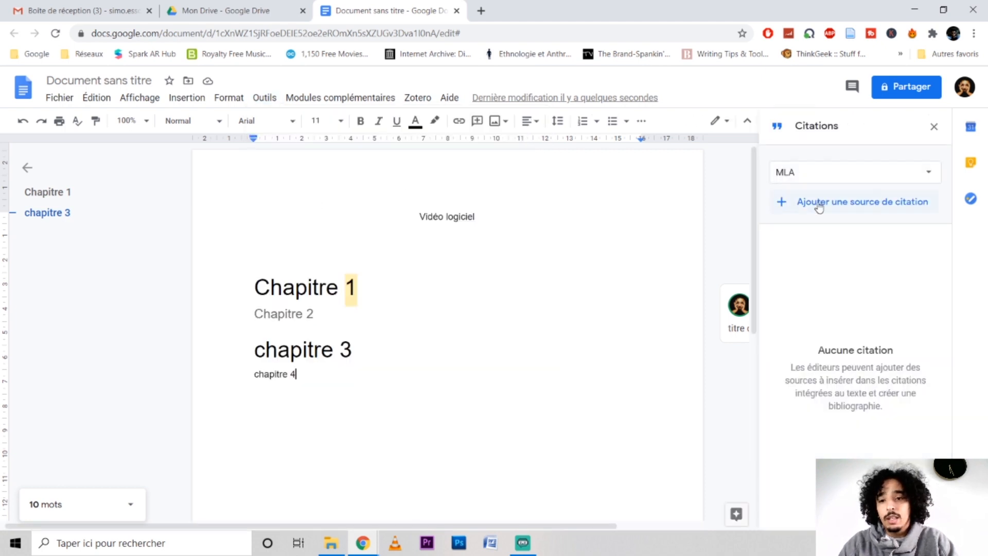
{"action": "left_click", "coordinate": [929, 176]}
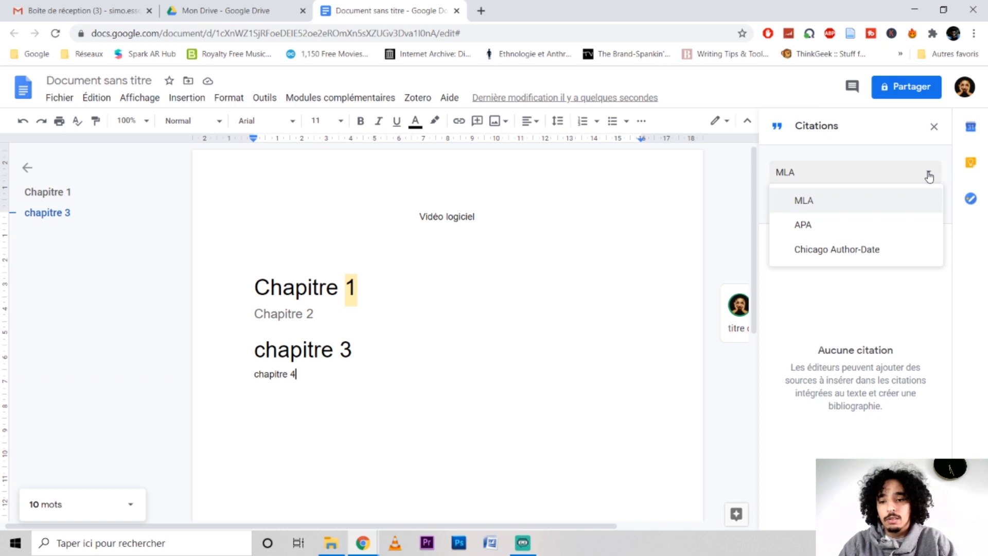
{"action": "left_click", "coordinate": [937, 127]}
{"action": "left_click", "coordinate": [936, 127]}
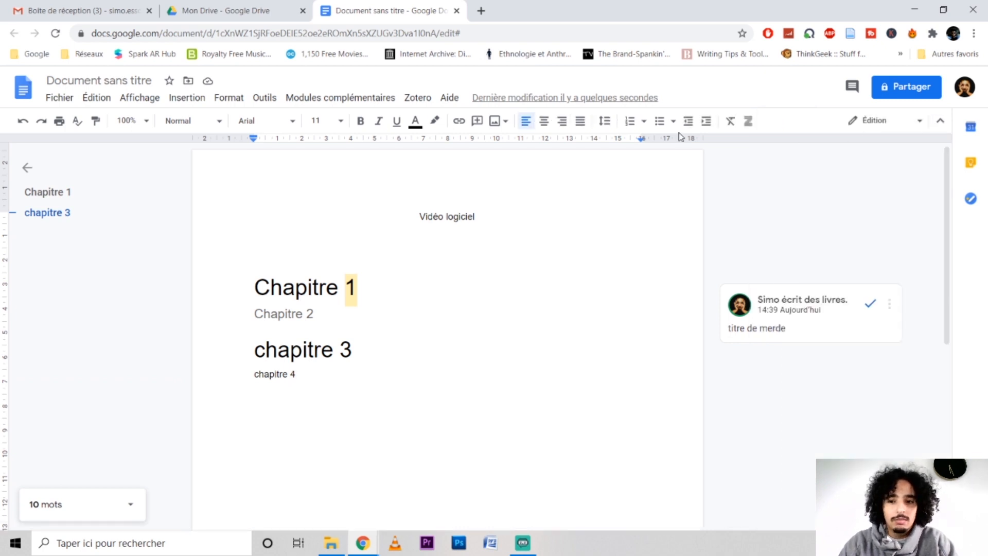
Step: Dictate French sample text after "chapitre 4" with voice typing, moving the cursor between its first and last lines, and stop the dictation
{"action": "left_click", "coordinate": [229, 98]}
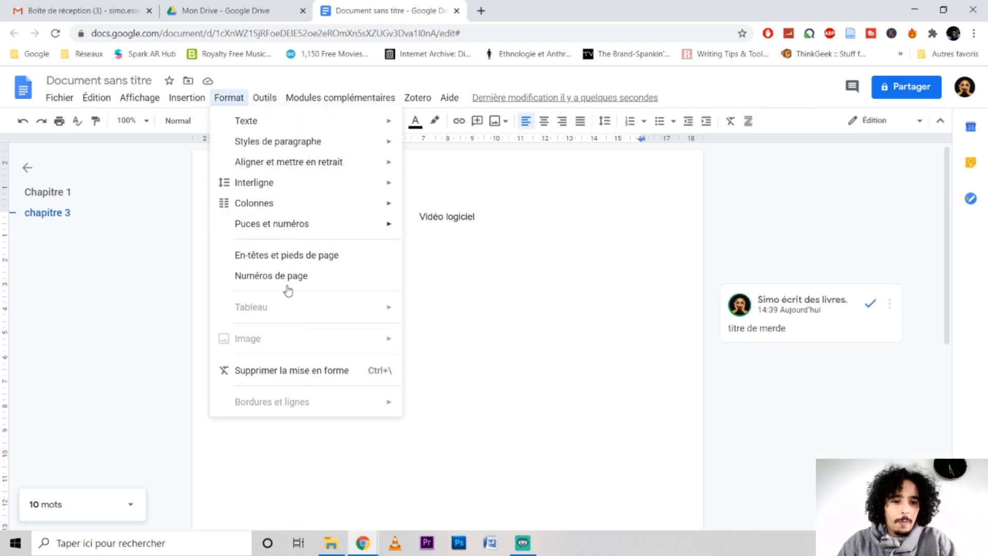
{"action": "left_click", "coordinate": [264, 98]}
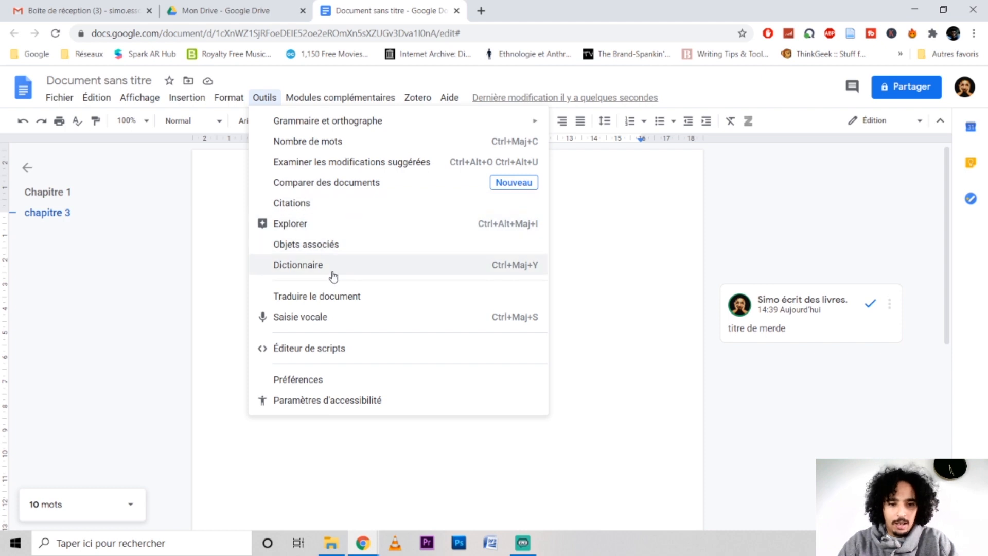
{"action": "left_click", "coordinate": [343, 319]}
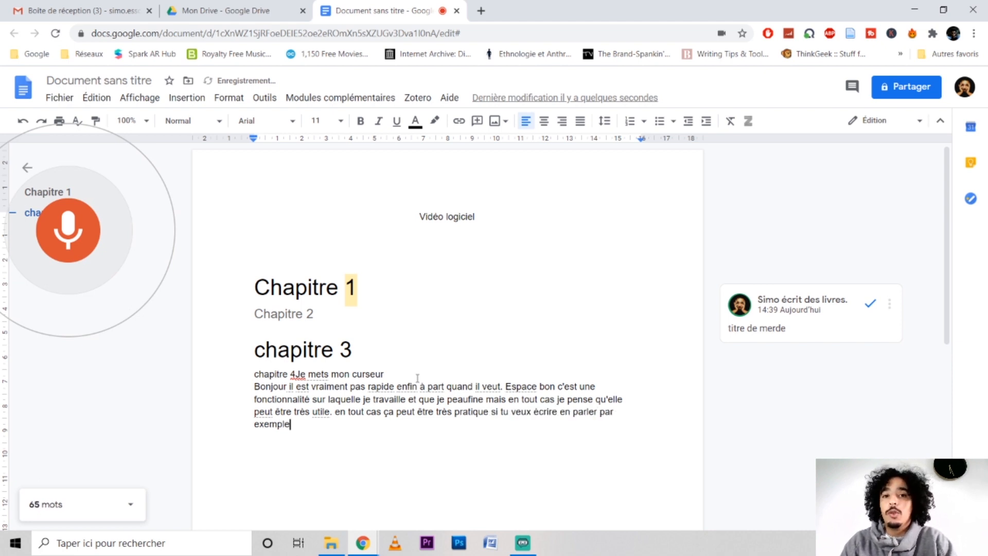
{"action": "left_click", "coordinate": [417, 379]}
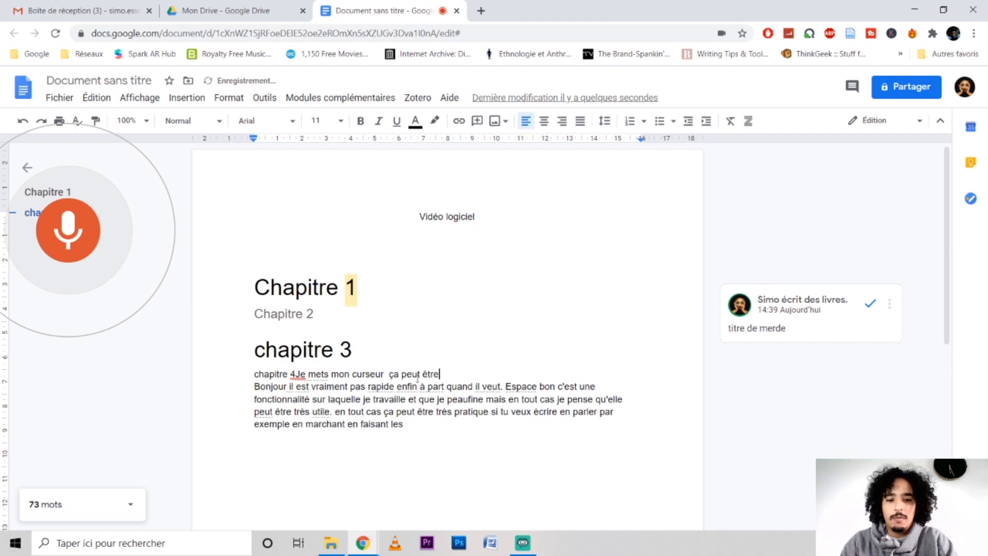
{"action": "left_click", "coordinate": [418, 430]}
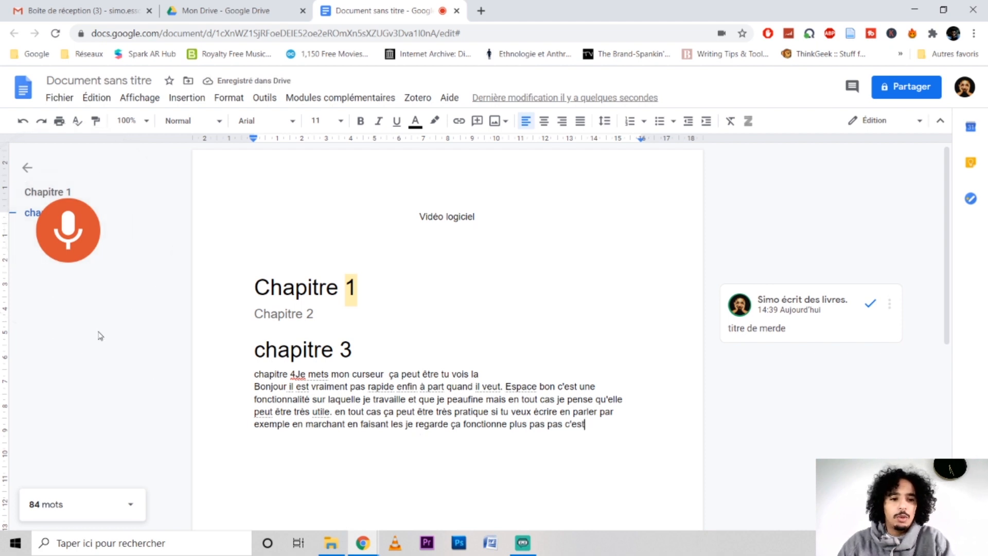
{"action": "left_click", "coordinate": [67, 249]}
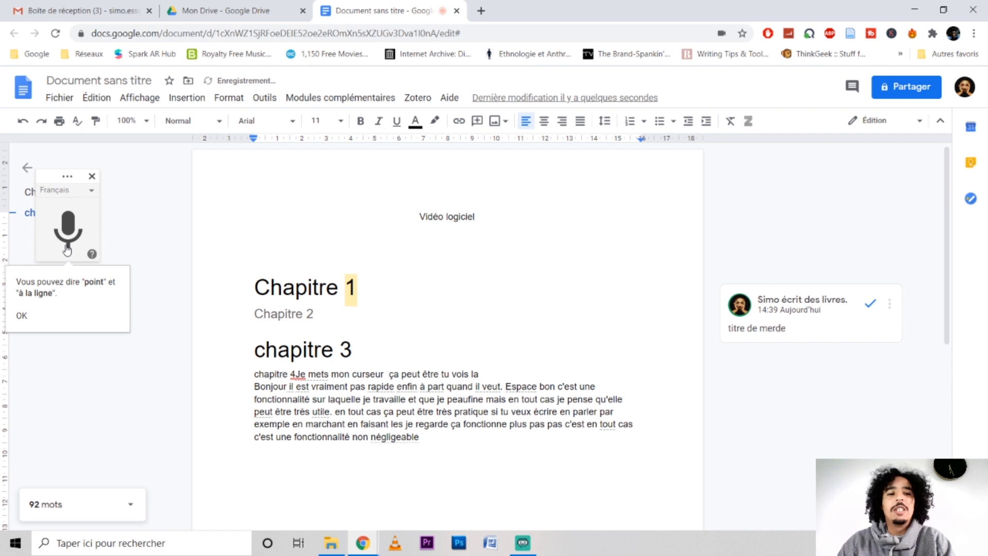
Step: Start a new line below the dictated paragraph, deleting surplus blank lines, and dictate "J'aime le caca écris j'aime le caca"
{"action": "key", "text": "Return"}
{"action": "key", "text": "Return"}
{"action": "key", "text": "Return"}
{"action": "key", "text": "Return"}
{"action": "key", "text": "Return"}
{"action": "key", "text": "Return"}
{"action": "key", "text": "Return"}
{"action": "key", "text": "Return"}
{"action": "key", "text": "Return"}
{"action": "key", "text": "Return"}
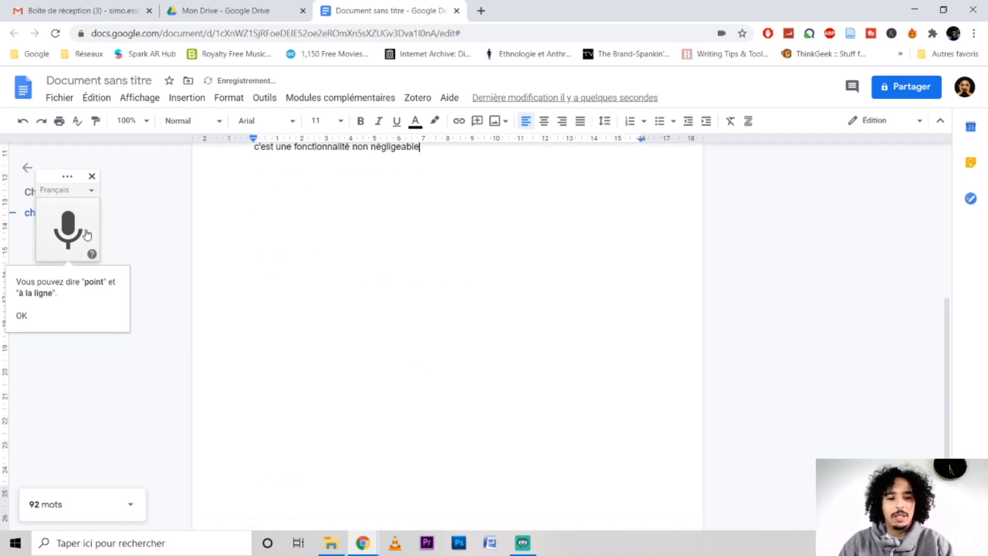
{"action": "key", "text": "BackSpace"}
{"action": "key", "text": "BackSpace"}
{"action": "key", "text": "BackSpace"}
{"action": "key", "text": "BackSpace"}
{"action": "key", "text": "BackSpace"}
{"action": "key", "text": "BackSpace"}
{"action": "key", "text": "BackSpace"}
{"action": "key", "text": "BackSpace"}
{"action": "key", "text": "BackSpace"}
{"action": "left_click", "coordinate": [72, 231]}
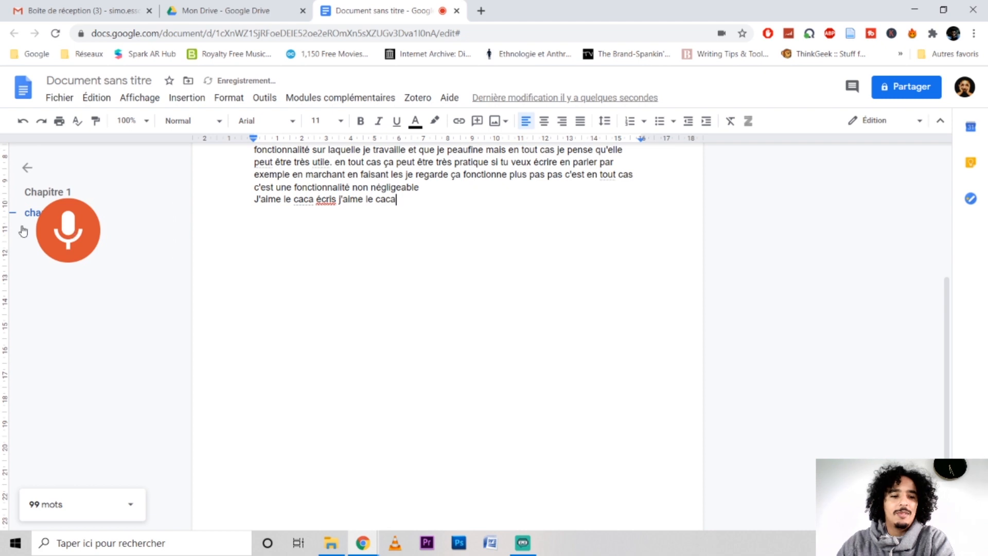
{"action": "left_click", "coordinate": [95, 239]}
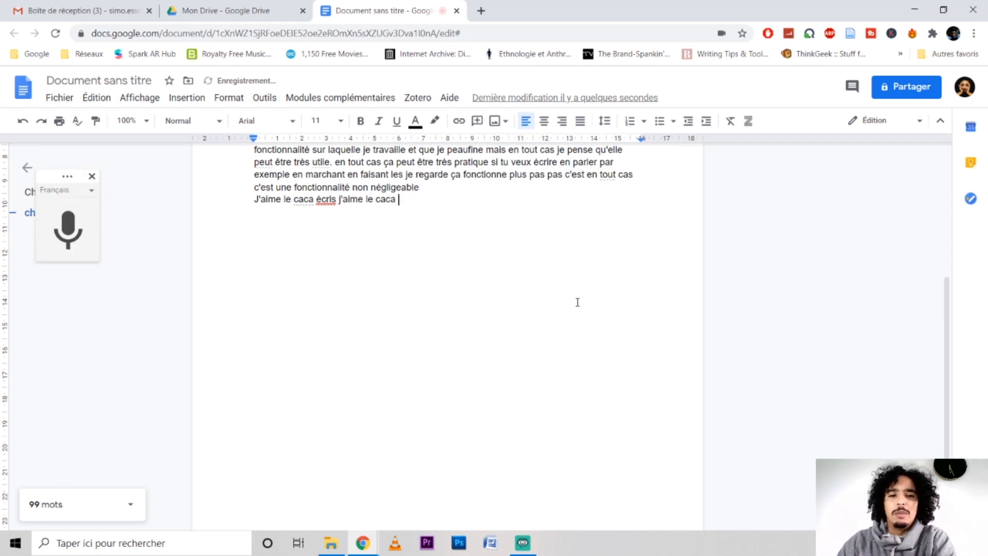
Step: Look at the Zotero citation and bibliography options from the chapter headings and dismiss them
{"action": "scroll", "coordinate": [577, 303], "scroll_direction": "up", "scroll_amount": 4}
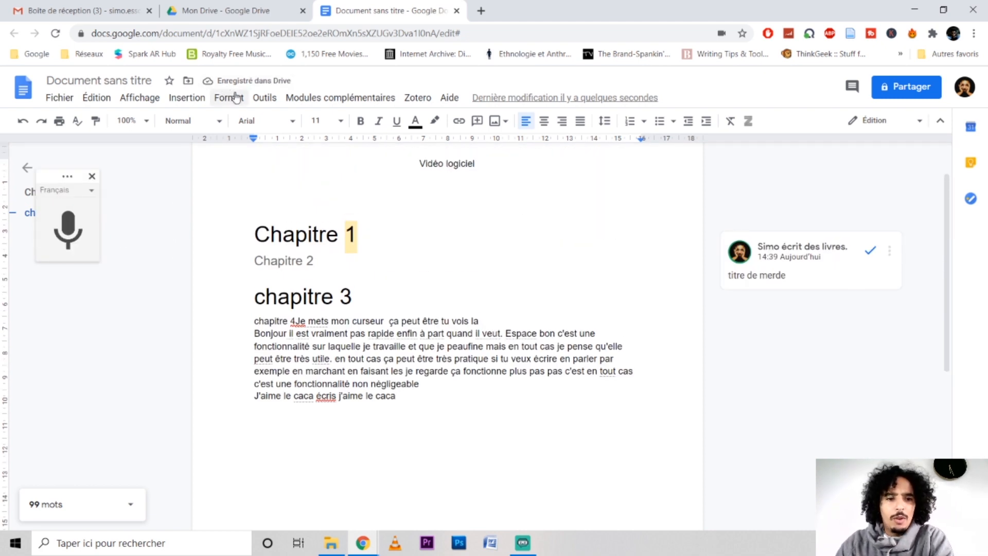
{"action": "left_click", "coordinate": [229, 97]}
{"action": "left_click", "coordinate": [572, 295]}
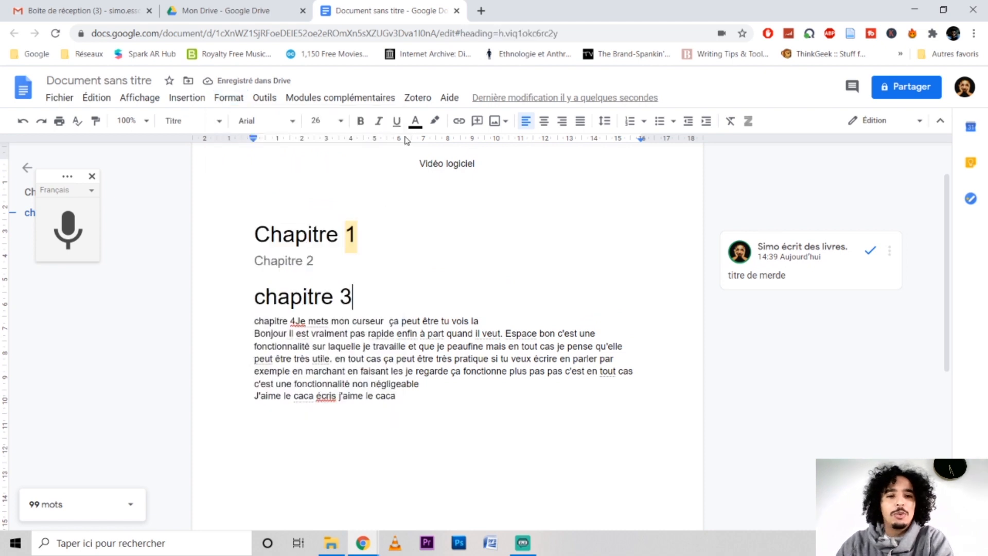
{"action": "left_click", "coordinate": [332, 98]}
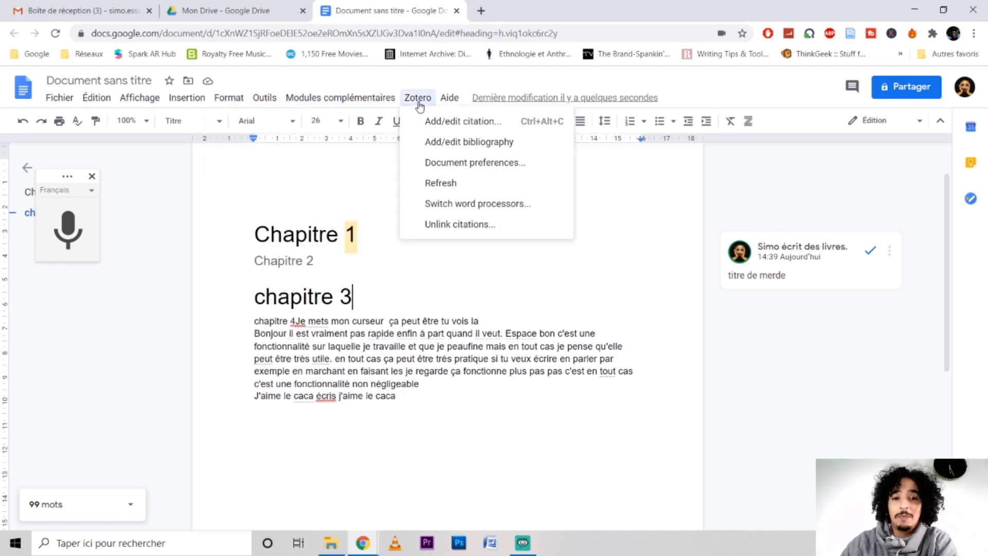
{"action": "left_click", "coordinate": [538, 306]}
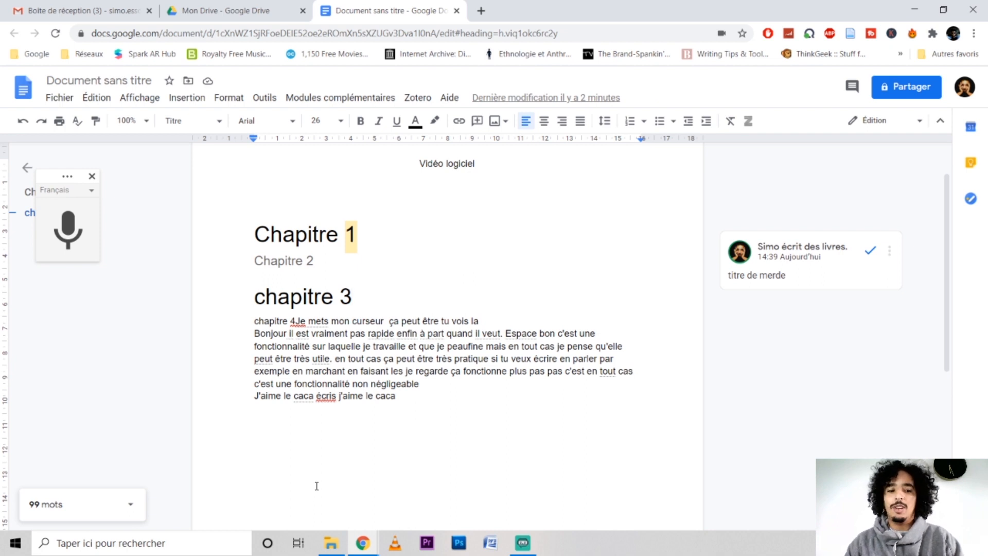
{"action": "left_click", "coordinate": [521, 545]}
{"action": "left_click", "coordinate": [521, 545]}
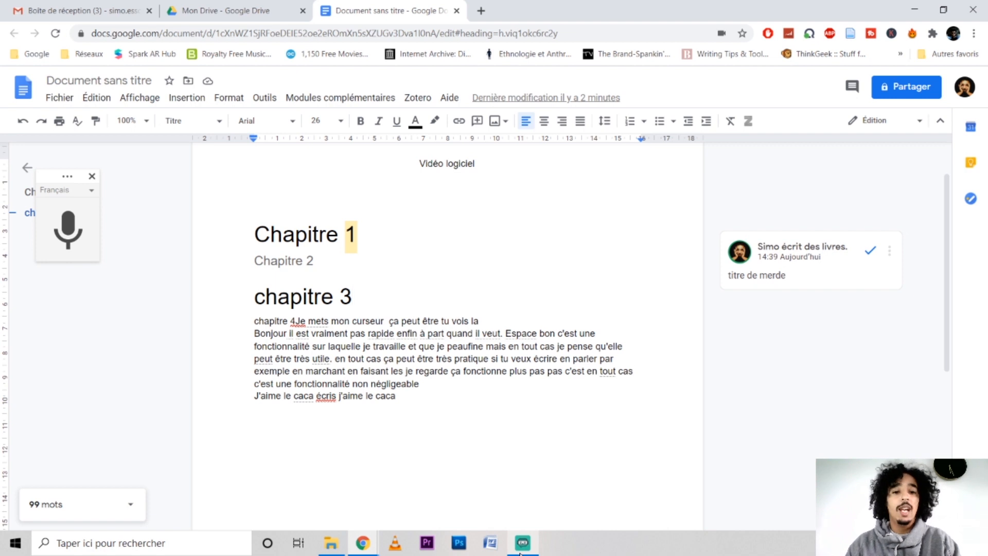
{"action": "left_click", "coordinate": [437, 412]}
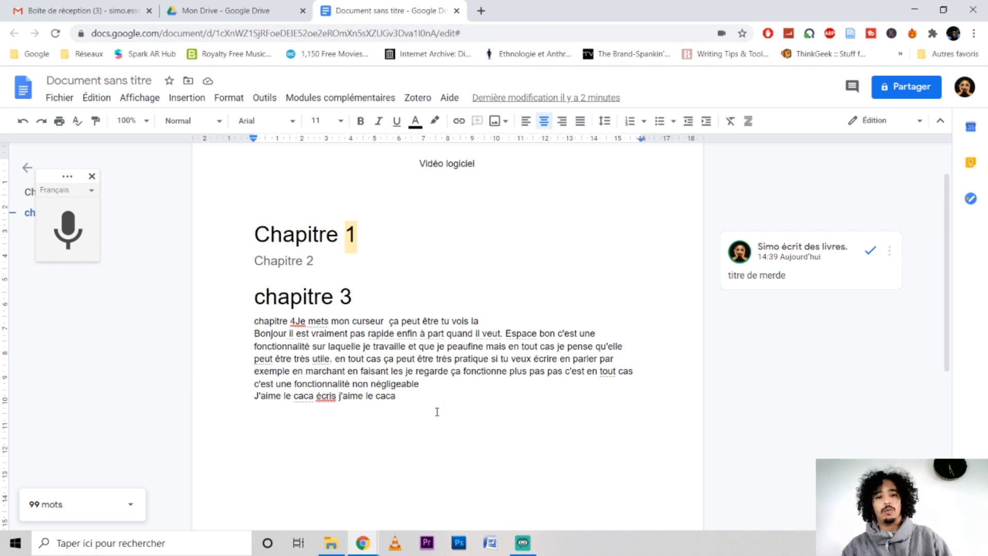
Step: Switch to Streamlabs OBS and back to the Google Docs document, and highlight the line "Crois moi sur parole"
{"action": "left_click", "coordinate": [522, 544]}
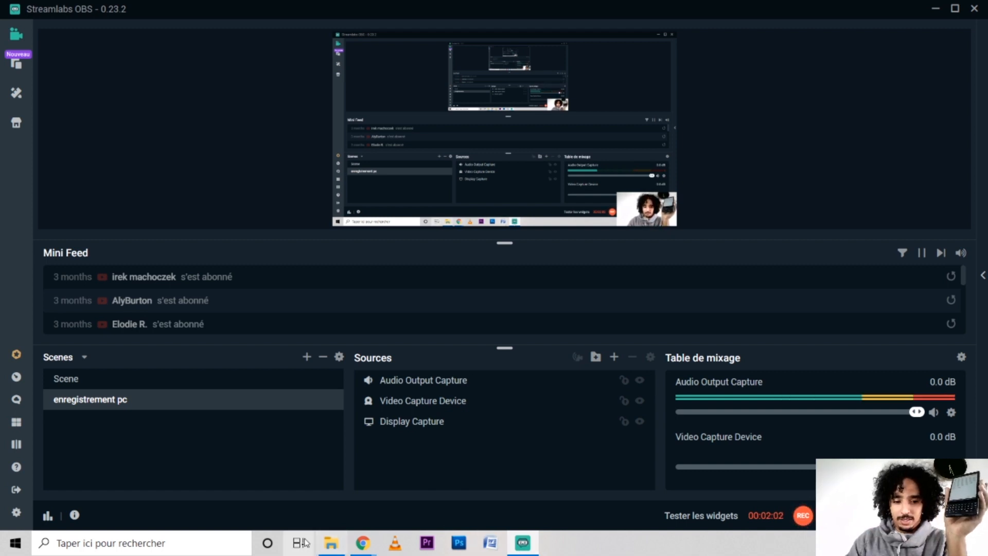
{"action": "mouse_move", "coordinate": [365, 551]}
{"action": "left_click", "coordinate": [333, 489]}
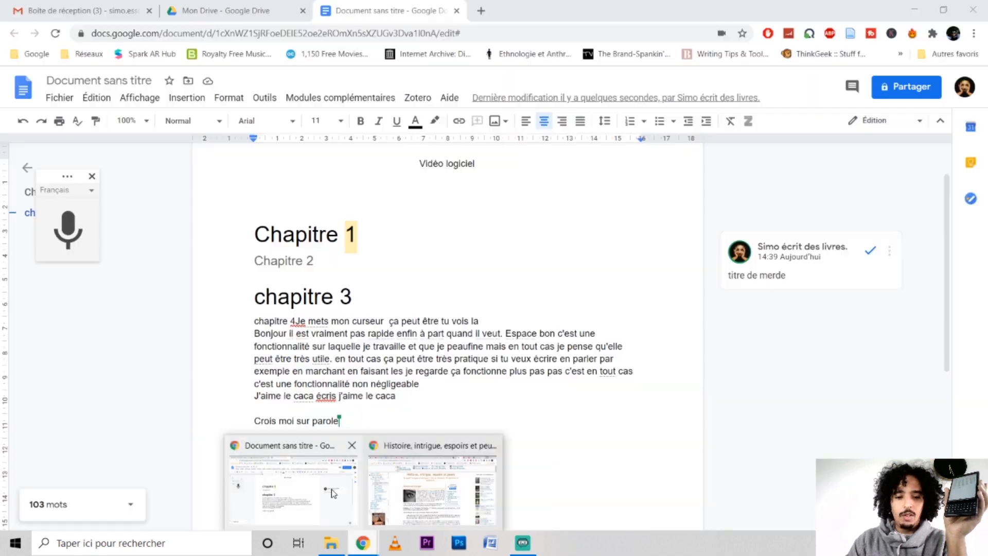
{"action": "triple_click", "coordinate": [303, 420]}
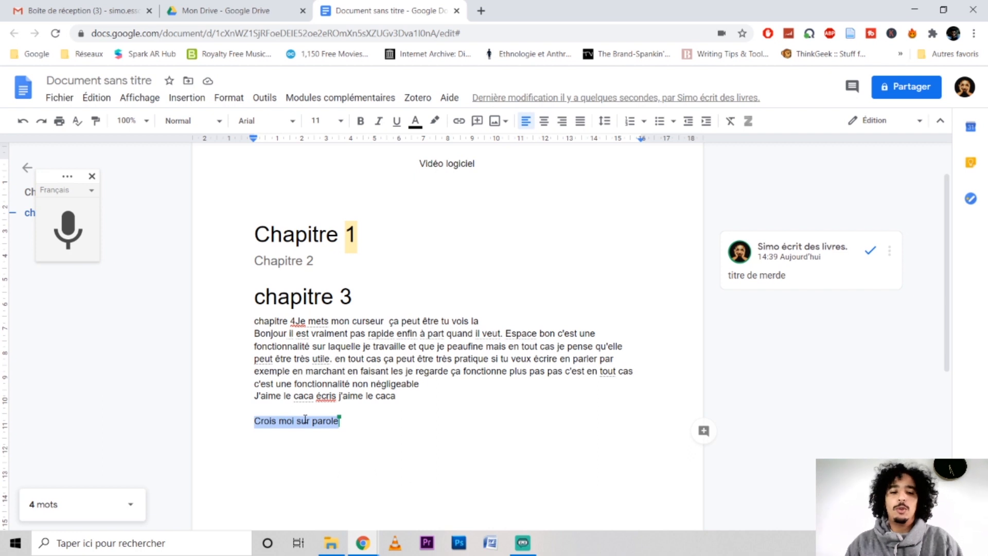
{"action": "left_click", "coordinate": [336, 425]}
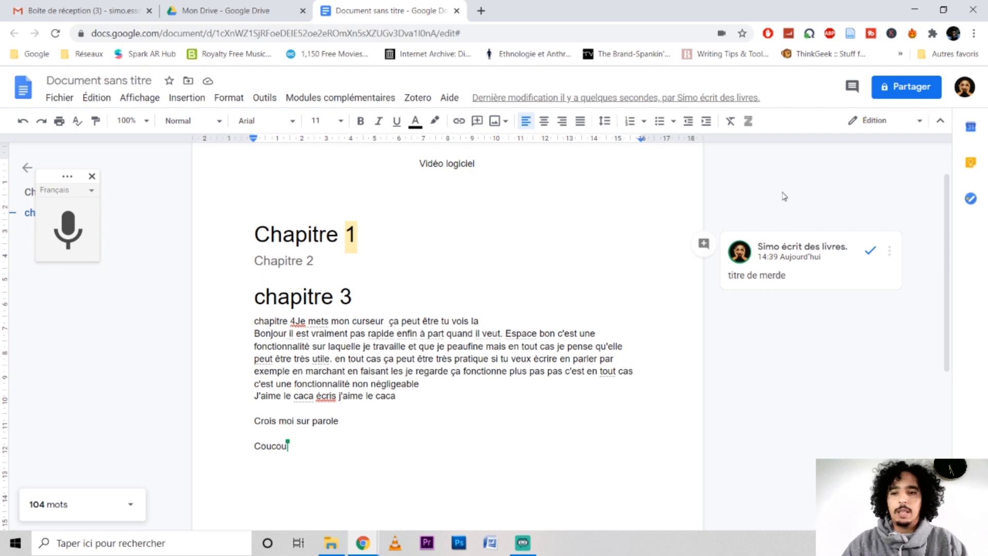
Step: Look at the document's sharing options without naming the document, and close them
{"action": "left_click", "coordinate": [909, 87]}
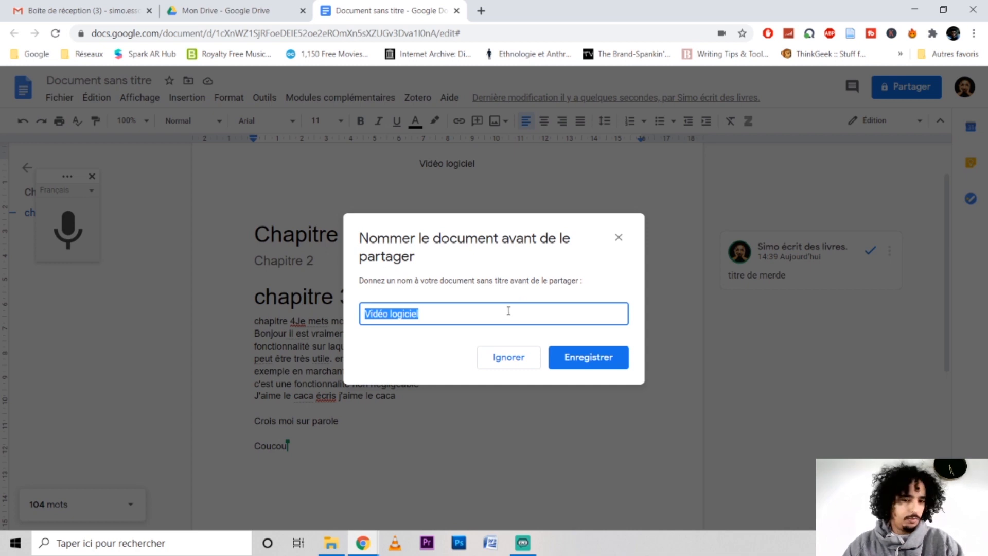
{"action": "left_click", "coordinate": [618, 237]}
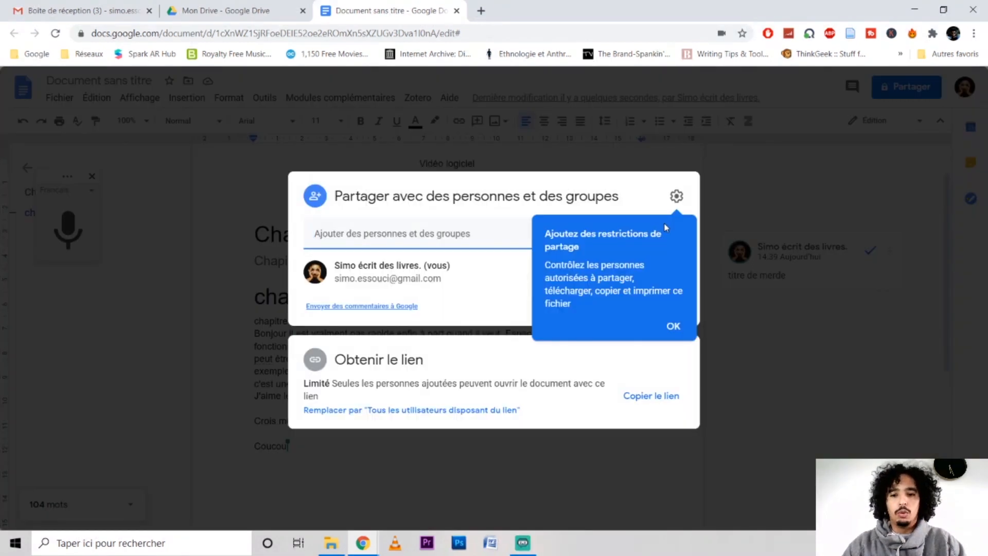
{"action": "left_click", "coordinate": [739, 396]}
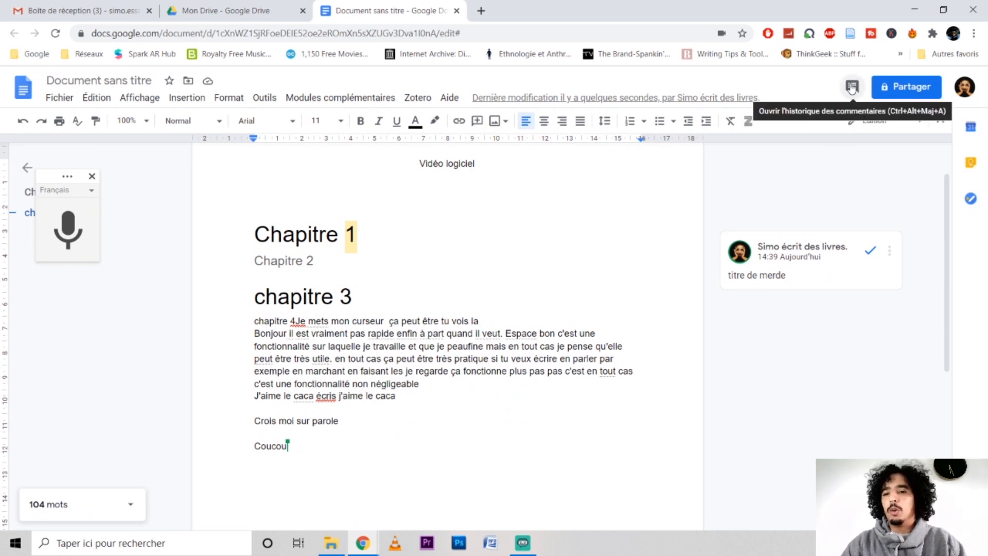
Step: Start sharing the document and name it "version 1 pour correction"
{"action": "left_click", "coordinate": [907, 82]}
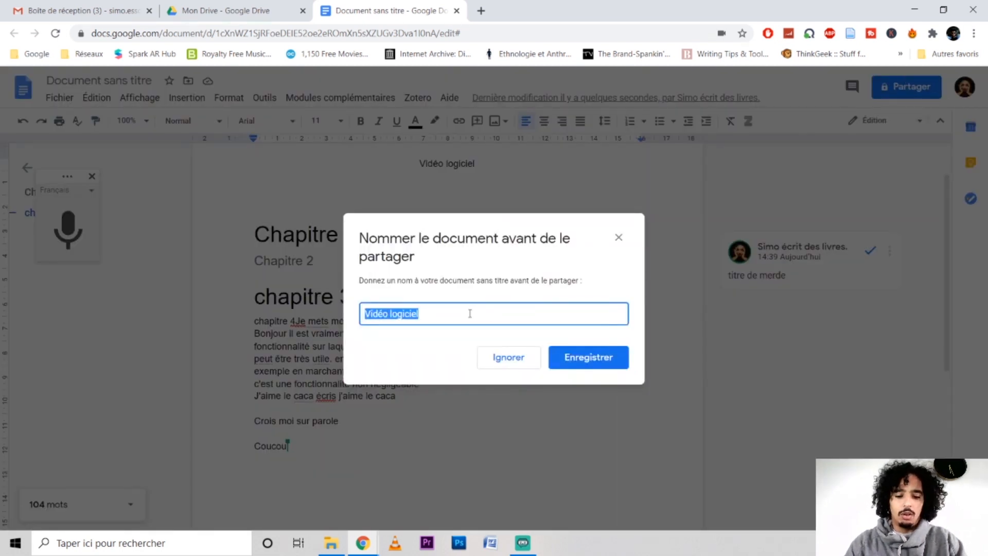
{"action": "type", "text": "vi"}
{"action": "key", "text": "BackSpace"}
{"action": "key", "text": "BackSpace"}
{"action": "type", "text": "version 1 "}
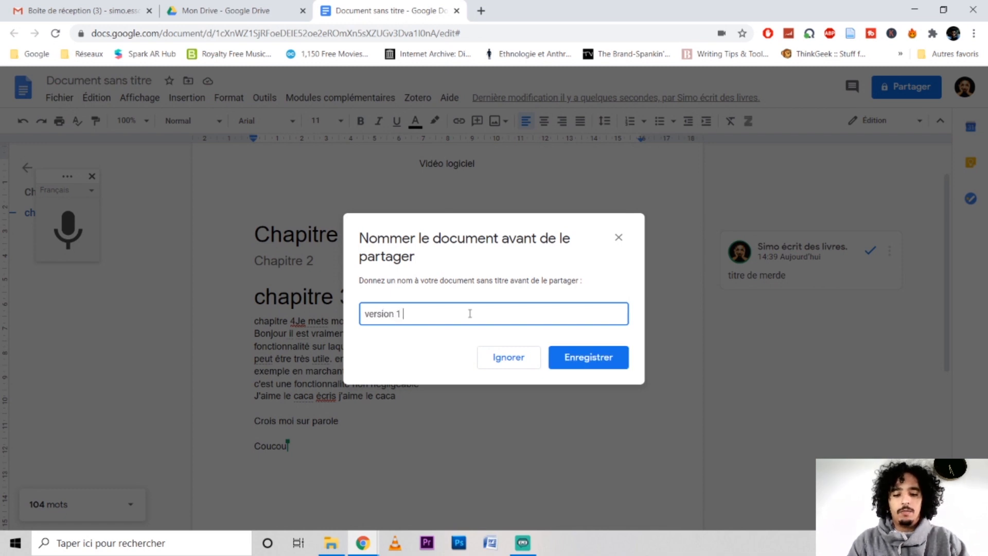
{"action": "type", "text": "pour correction"}
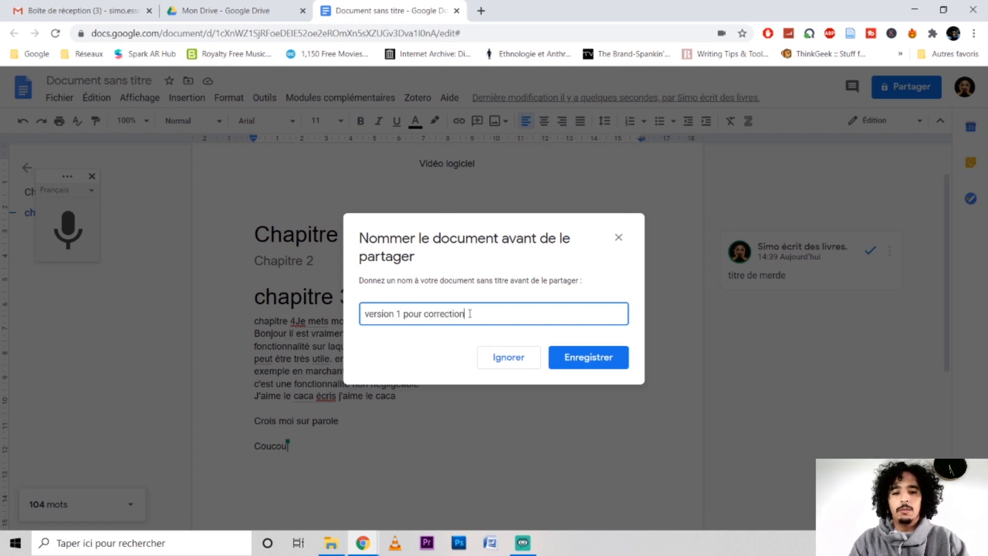
{"action": "left_click", "coordinate": [582, 363]}
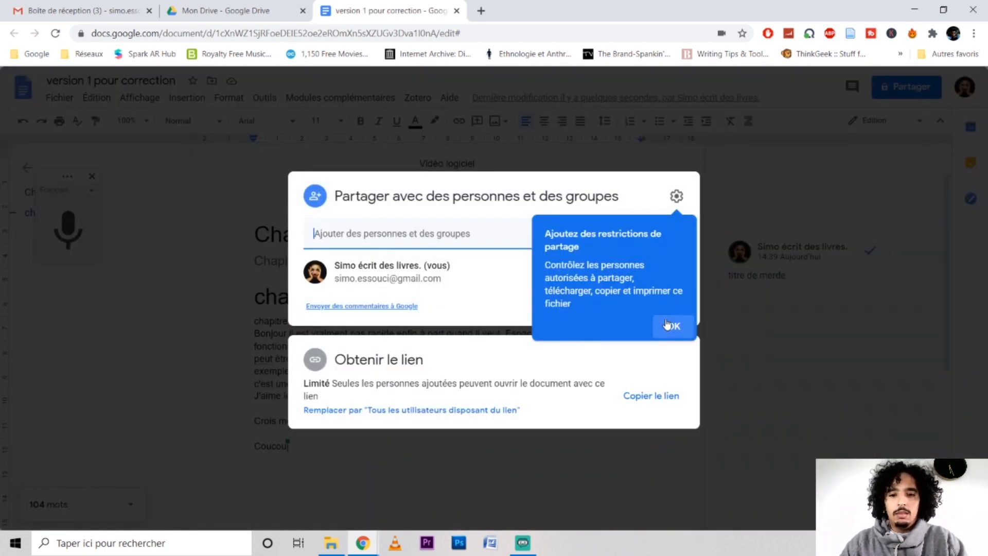
Step: Dismiss the sharing-restrictions hint and change the document's link access to "Tous les utilisateurs disposant du lien"
{"action": "left_click", "coordinate": [674, 327]}
{"action": "left_click", "coordinate": [525, 223]}
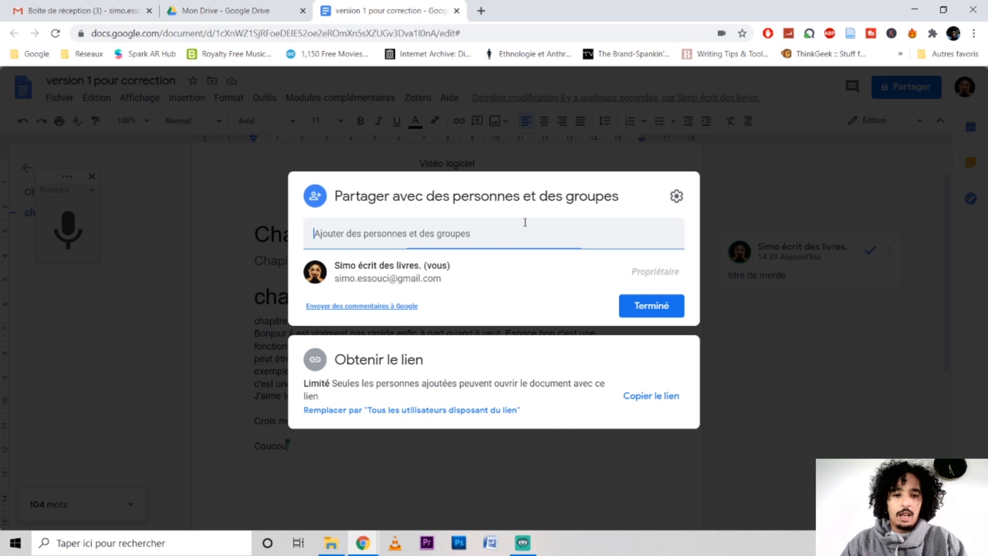
{"action": "left_click", "coordinate": [296, 280]}
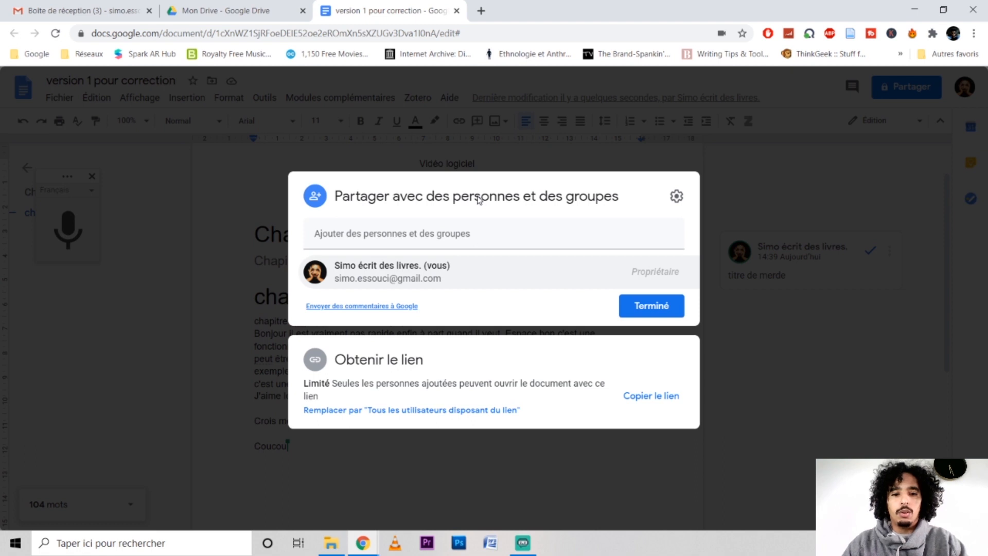
{"action": "left_click", "coordinate": [486, 411]}
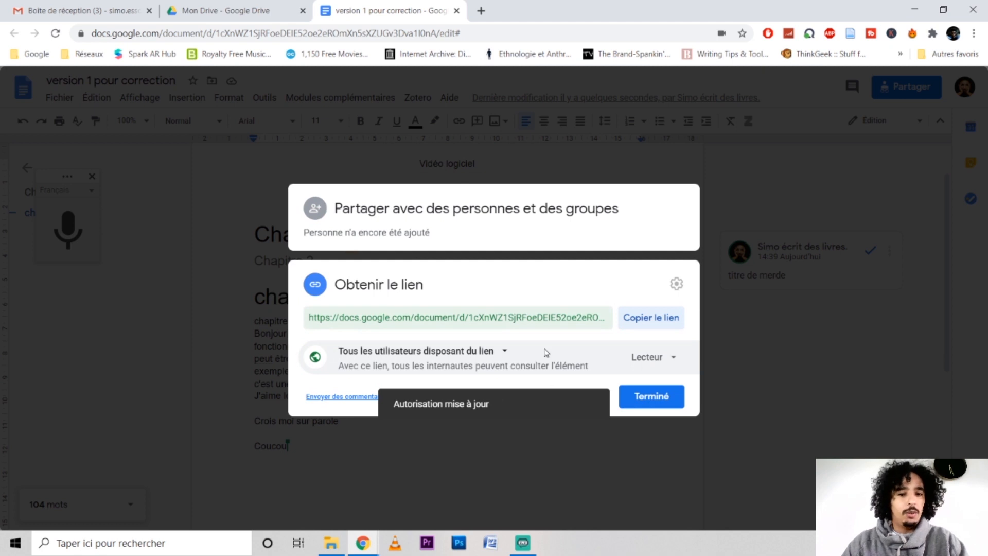
Step: Set the link permission for all users to "Commentateur" and finish the sharing settings
{"action": "left_click", "coordinate": [678, 364]}
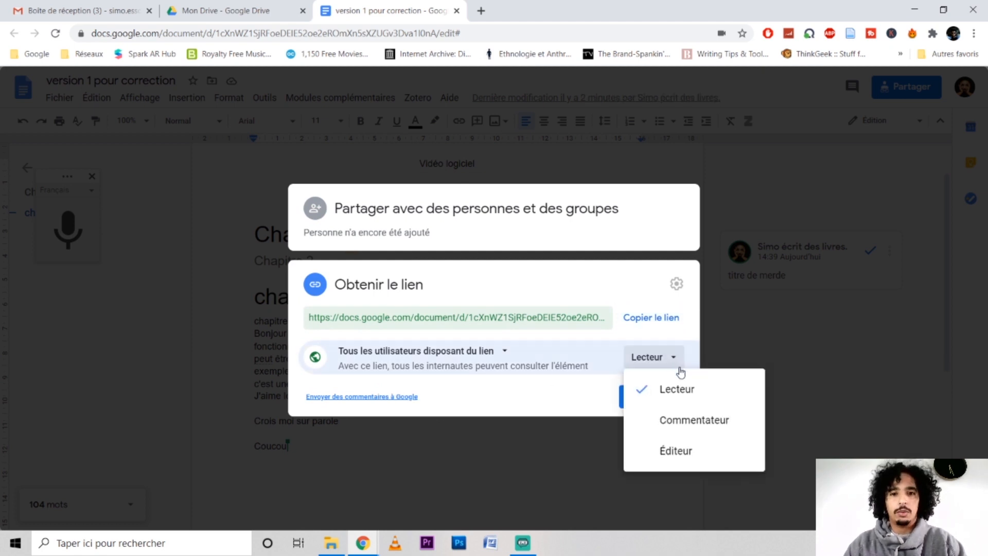
{"action": "left_click", "coordinate": [689, 433]}
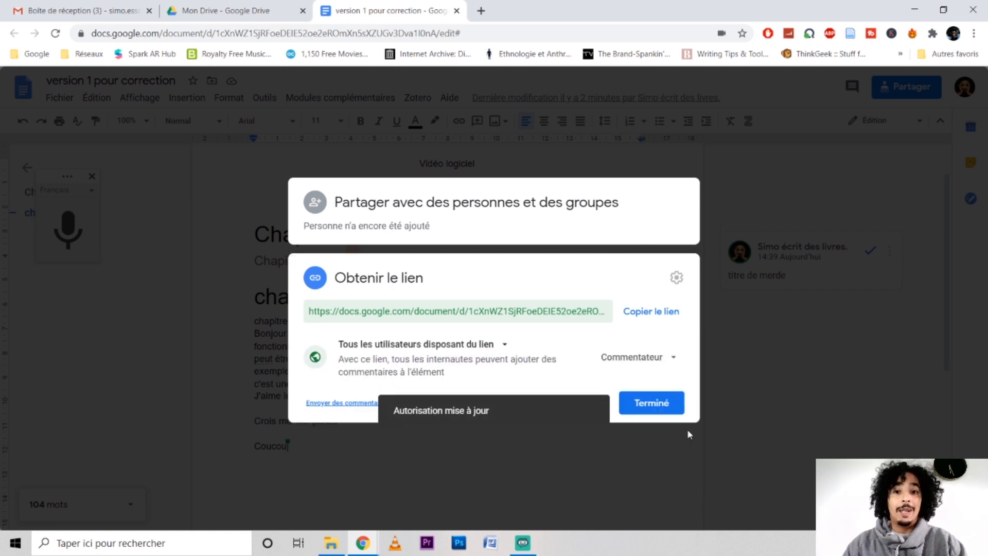
{"action": "left_click", "coordinate": [655, 360]}
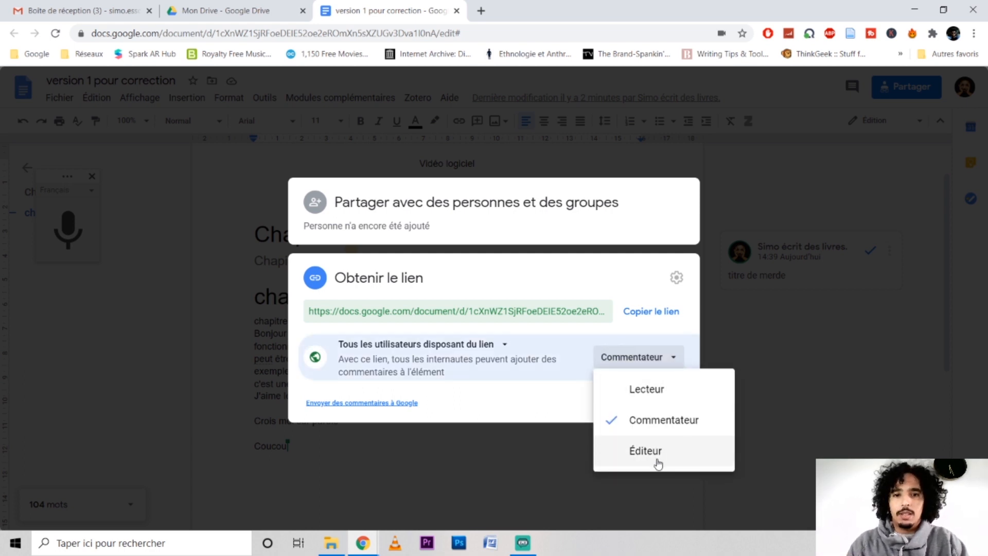
{"action": "left_click", "coordinate": [671, 423]}
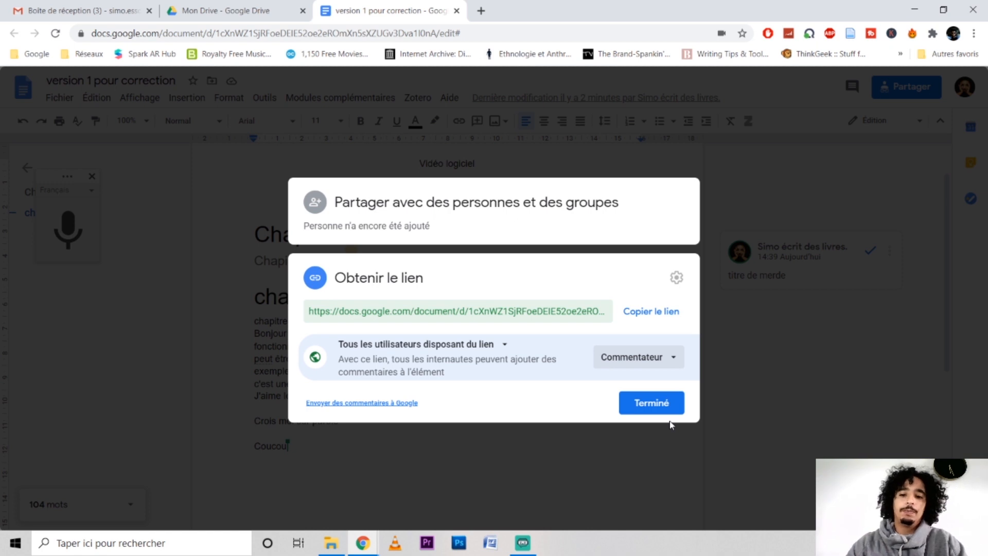
{"action": "left_click", "coordinate": [660, 408]}
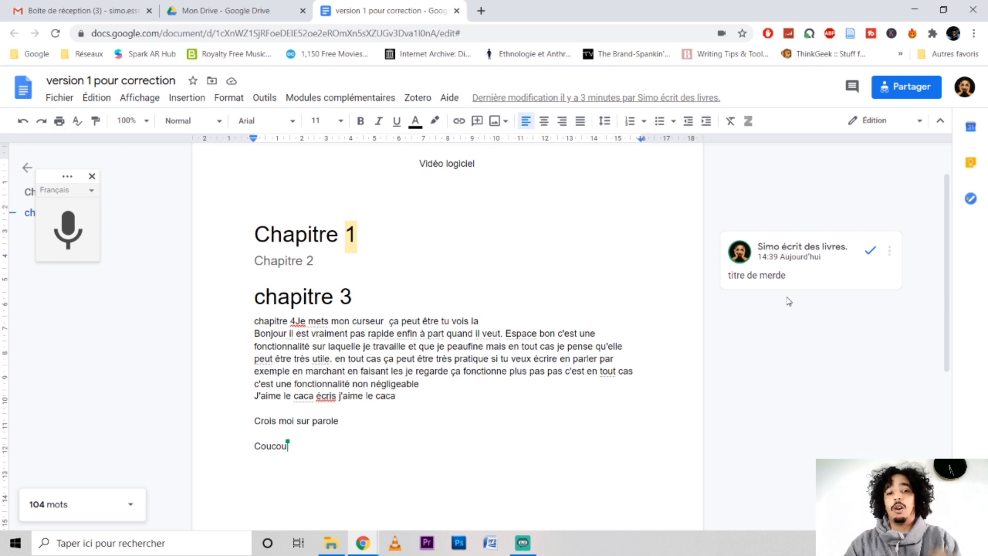
Step: Switch to Google Drive, look inside one of the folders in Mon Drive, and return to the "version 1 pour correction" document
{"action": "left_click", "coordinate": [434, 233]}
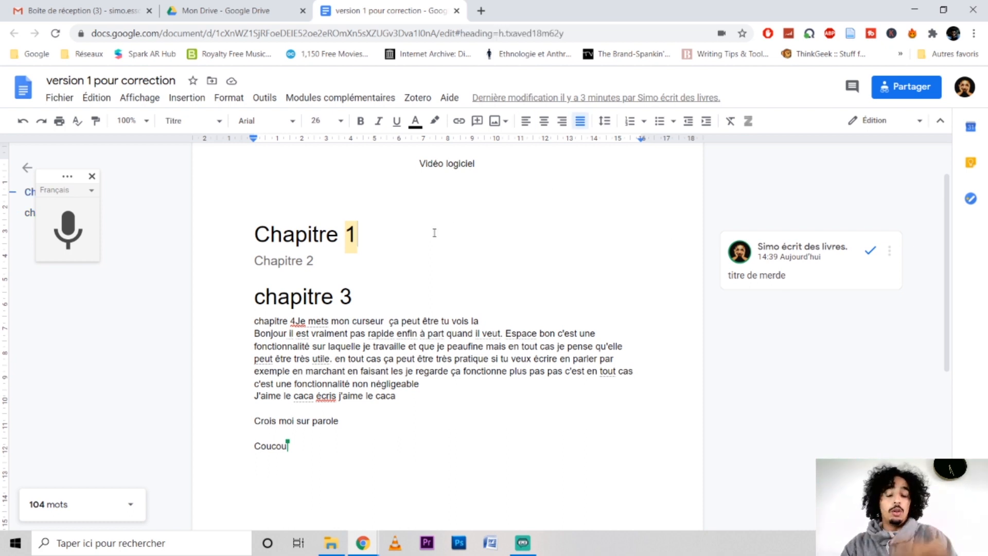
{"action": "scroll", "coordinate": [434, 233], "scroll_direction": "up", "scroll_amount": 2}
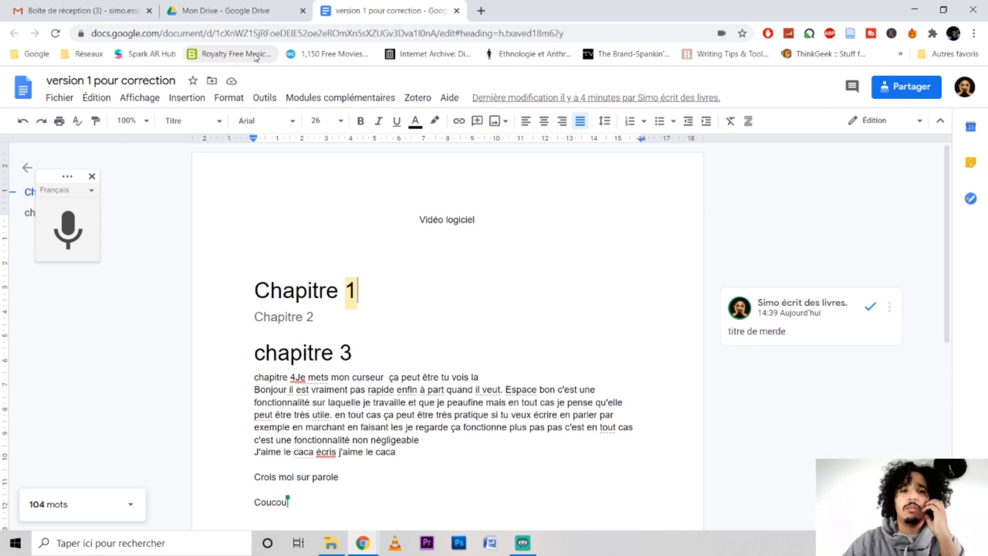
{"action": "left_click", "coordinate": [242, 10]}
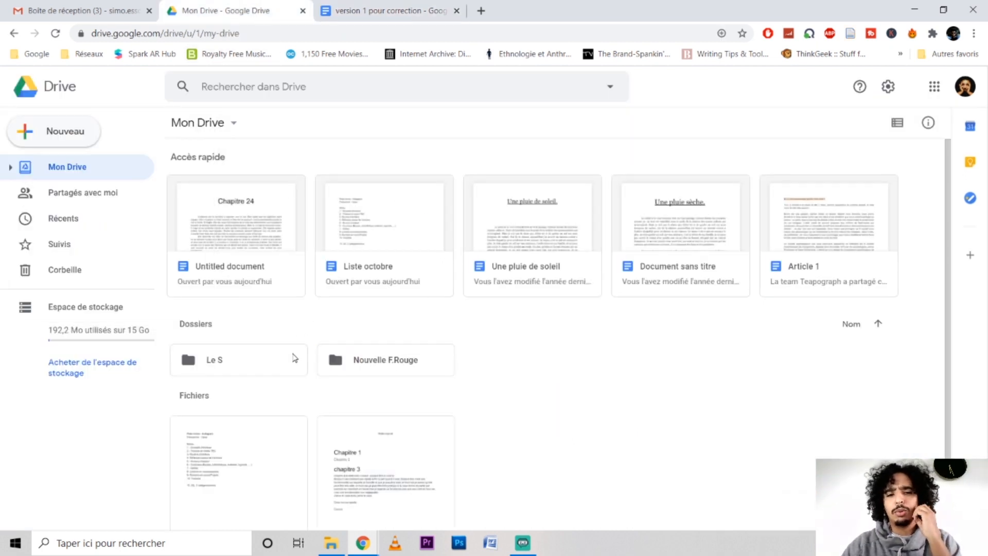
{"action": "double_click", "coordinate": [381, 362]}
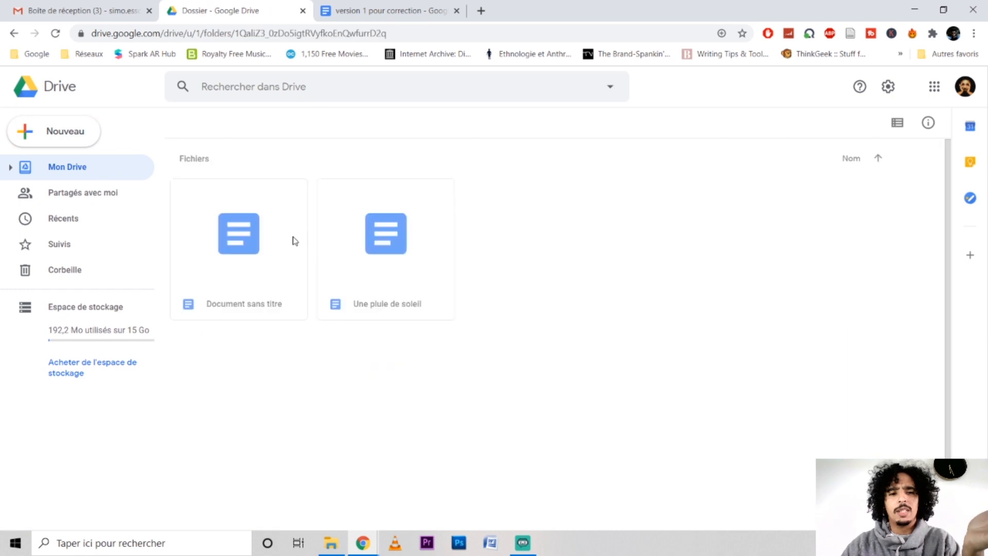
{"action": "left_click", "coordinate": [195, 123]}
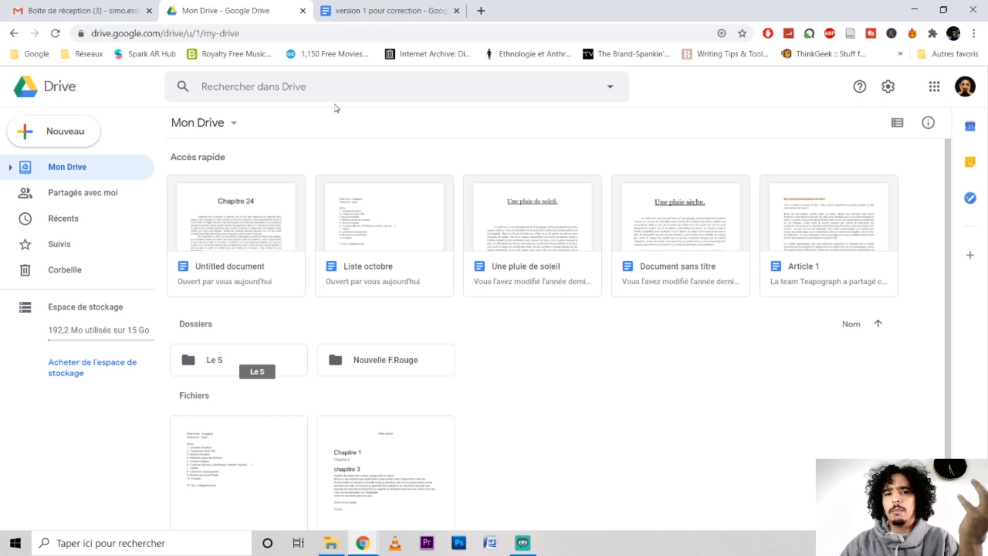
{"action": "left_click", "coordinate": [382, 12]}
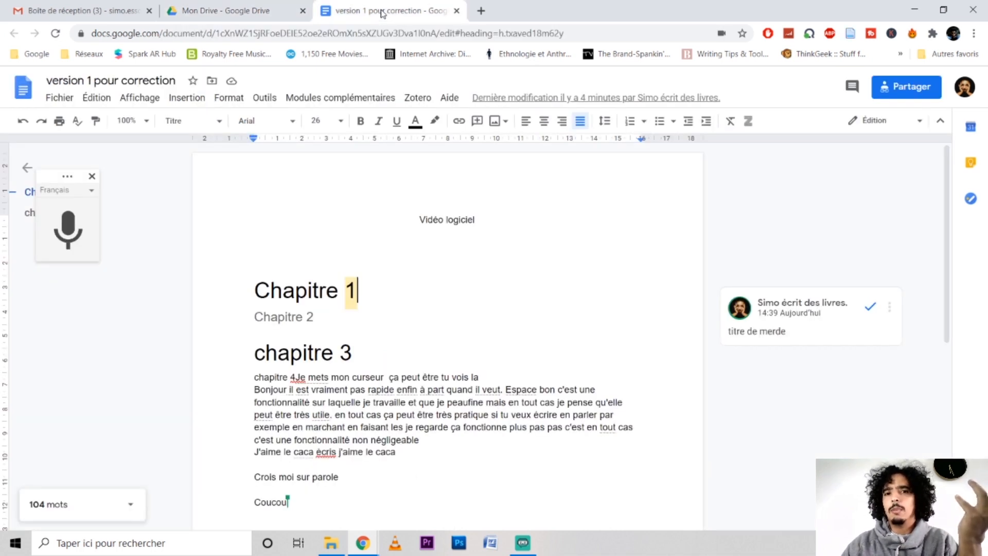